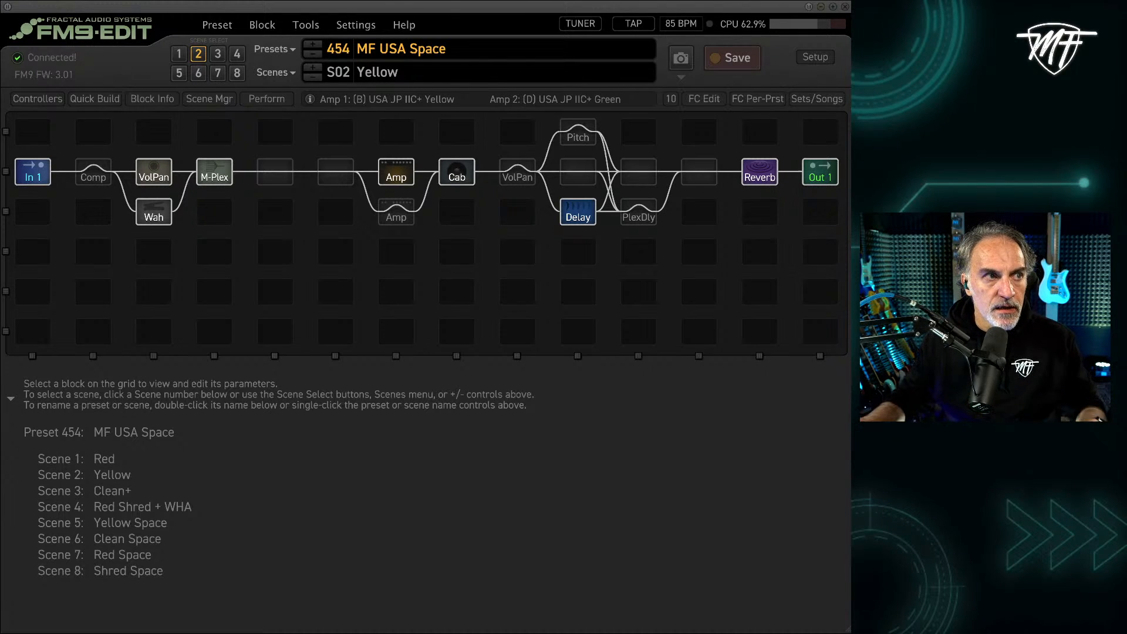
left_click(229, 25)
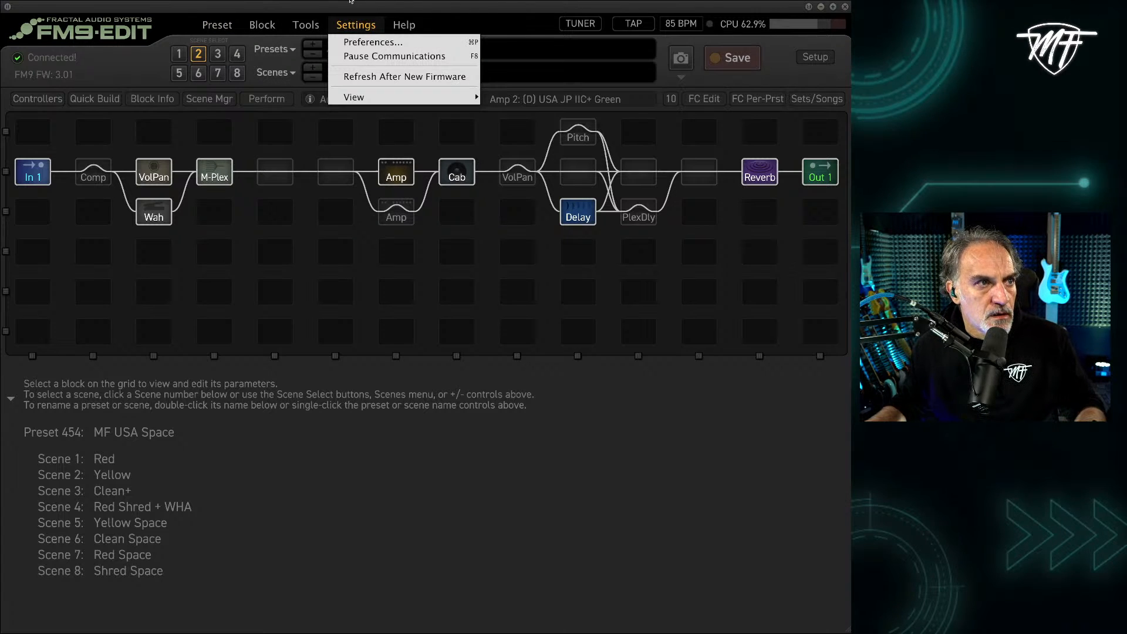
left_click(340, 25)
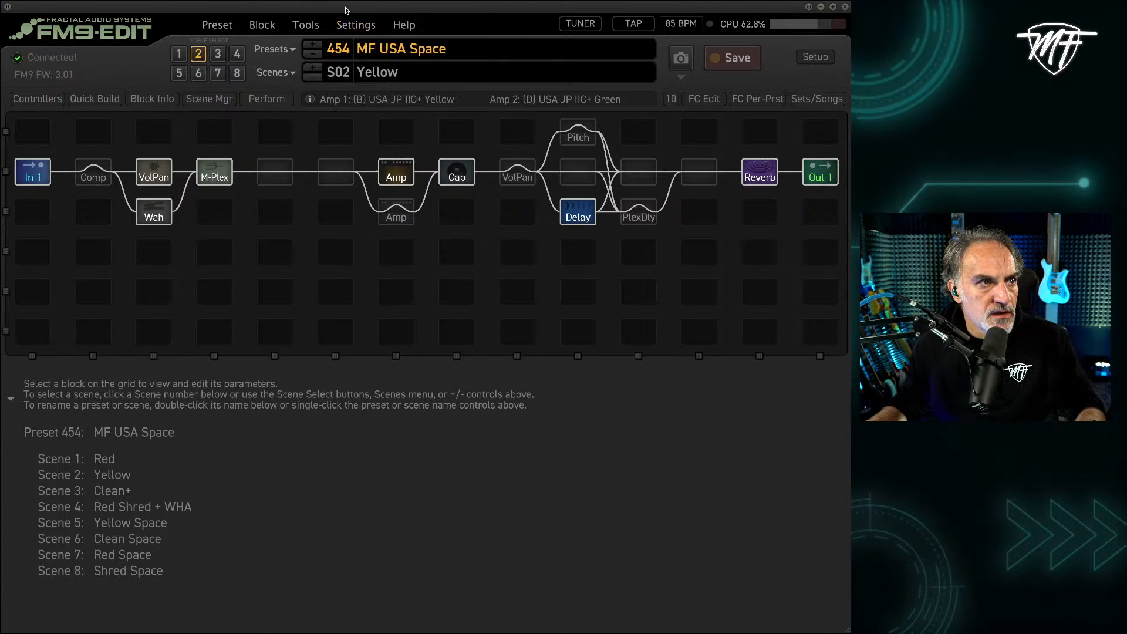
- Load preset 407 MF Over Gold and show the settings of its Cab block
left_click(270, 49)
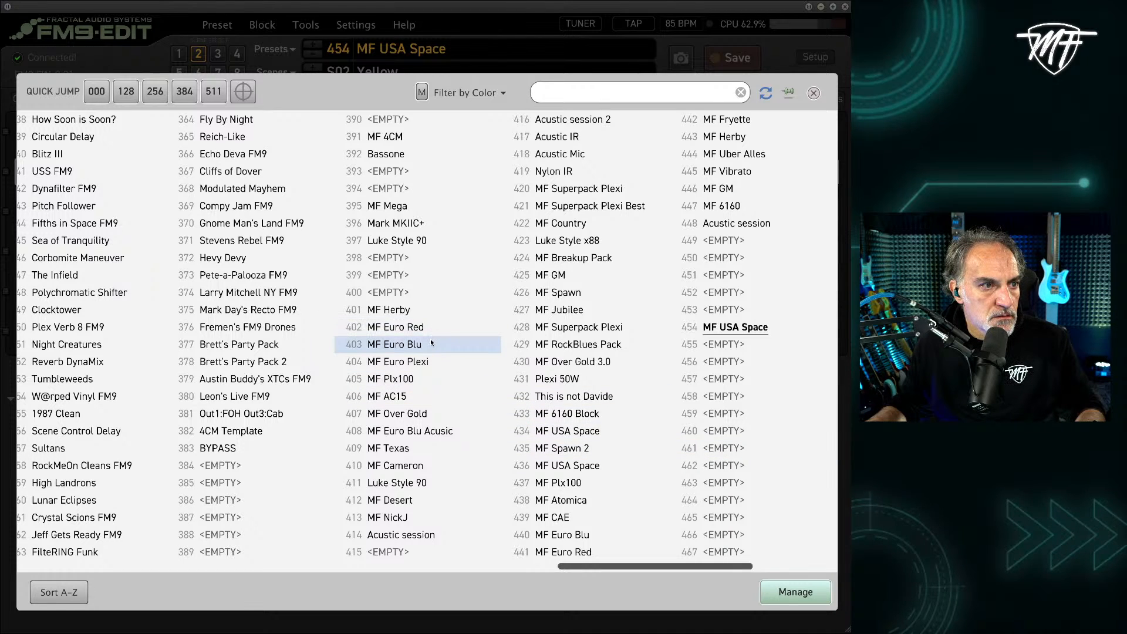
left_click(434, 413)
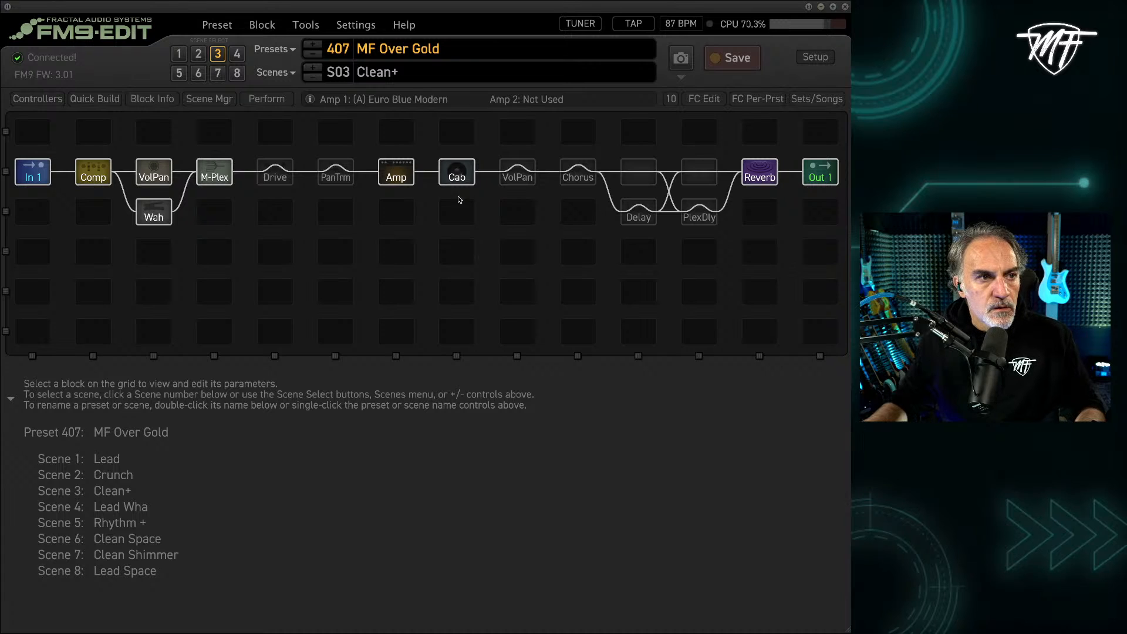
left_click(456, 174)
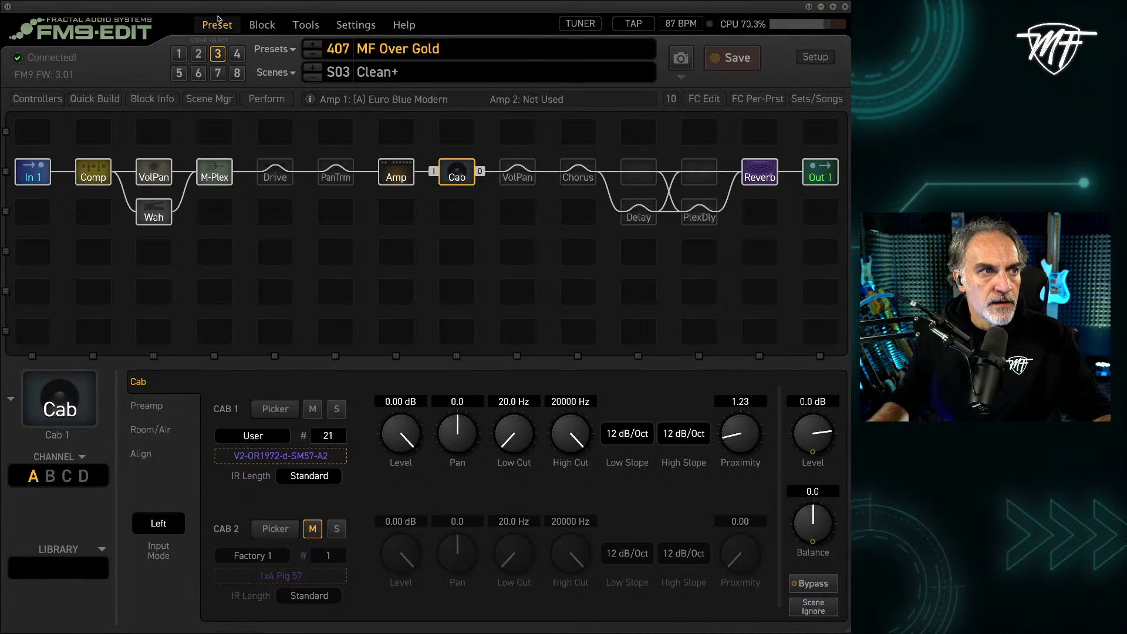
- Export the preset as MF Over Gold into a new folder named test inside the FM9 folder
left_click(217, 25)
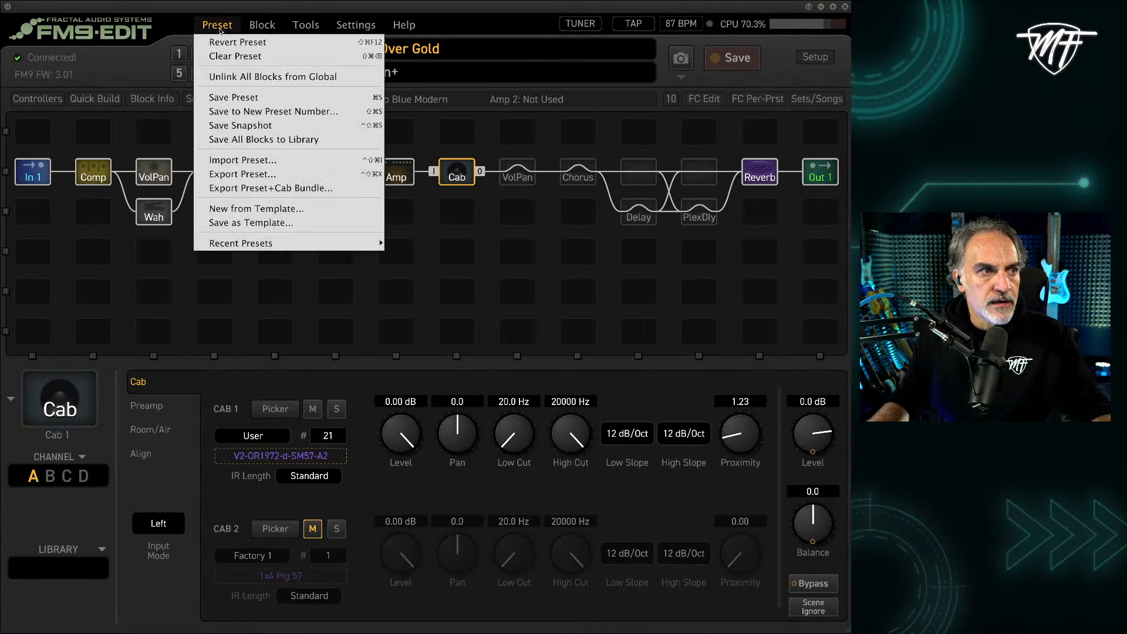
left_click(299, 175)
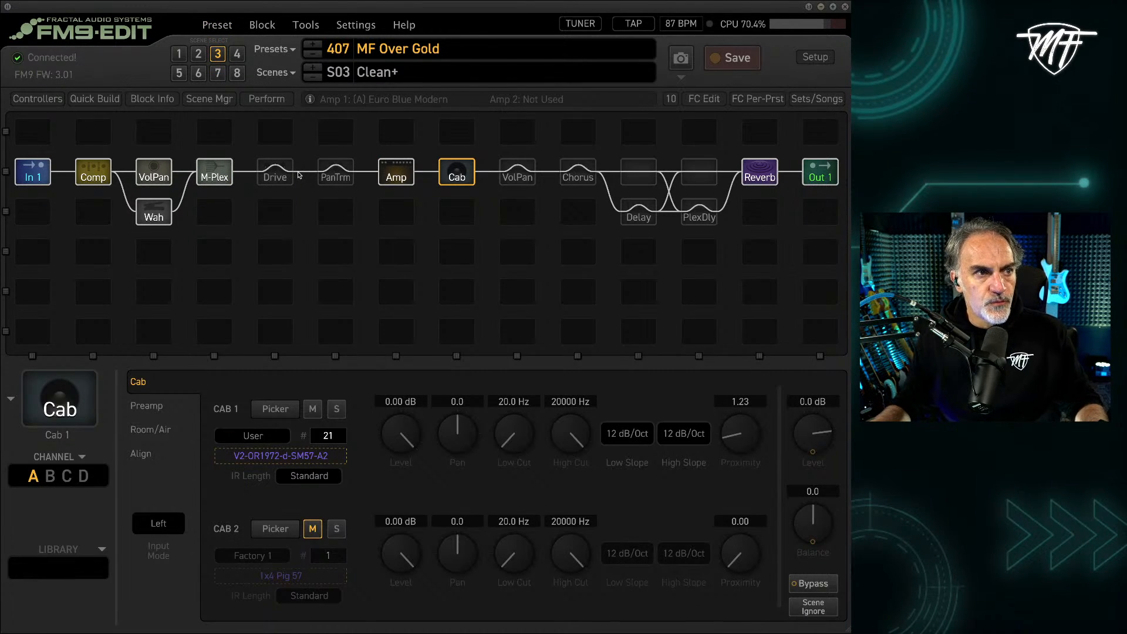
left_click(580, 134)
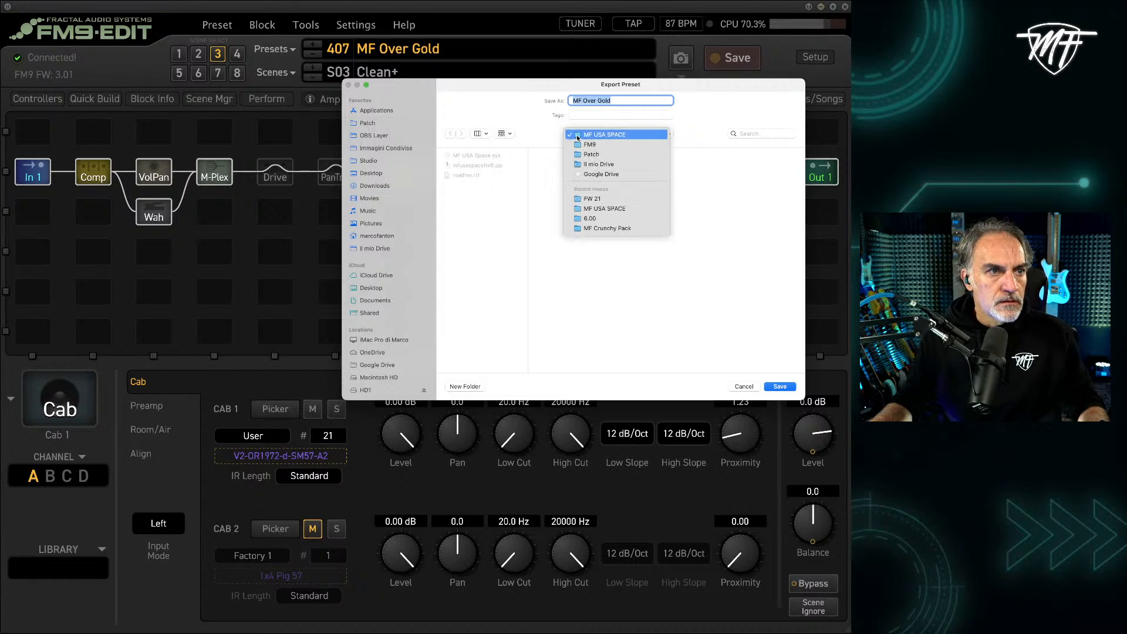
left_click(581, 147)
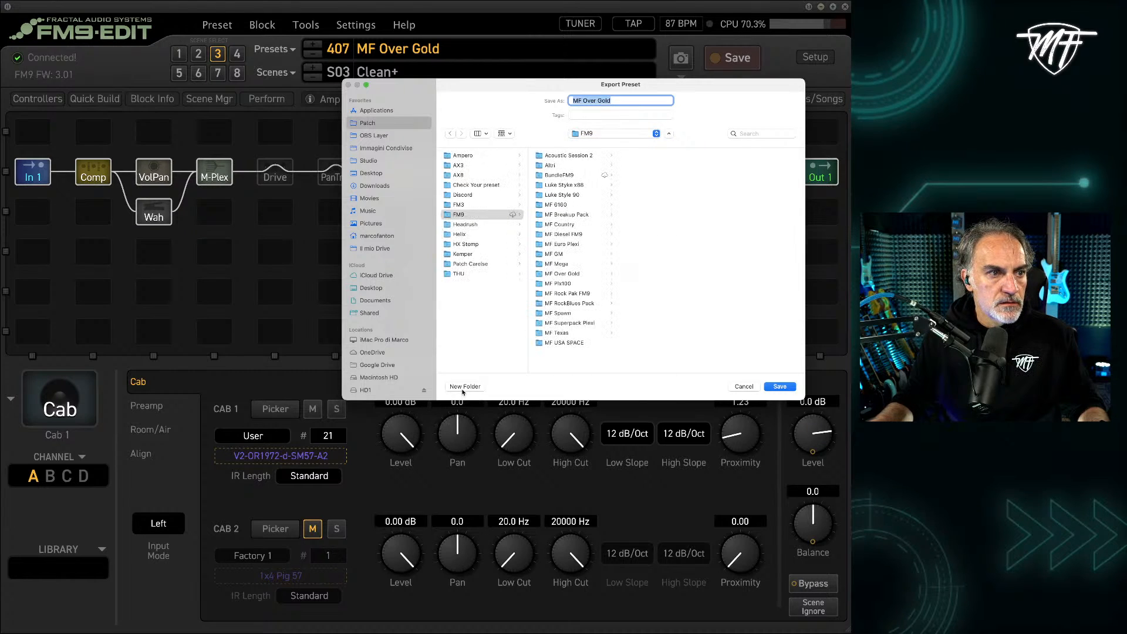
left_click(465, 387)
type("test")
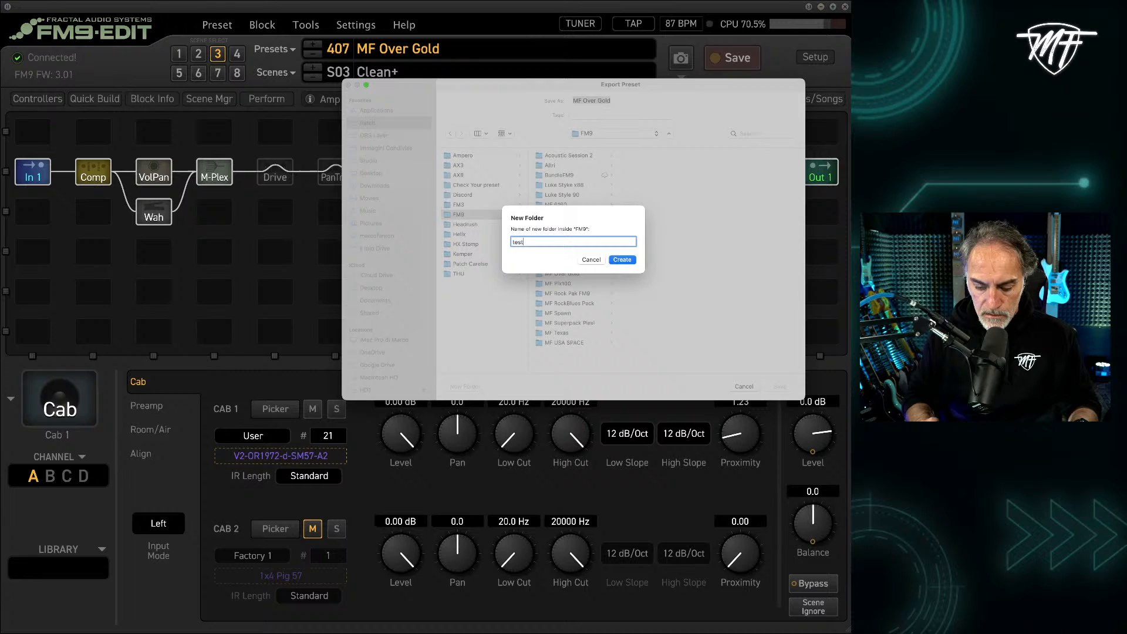
key("Return")
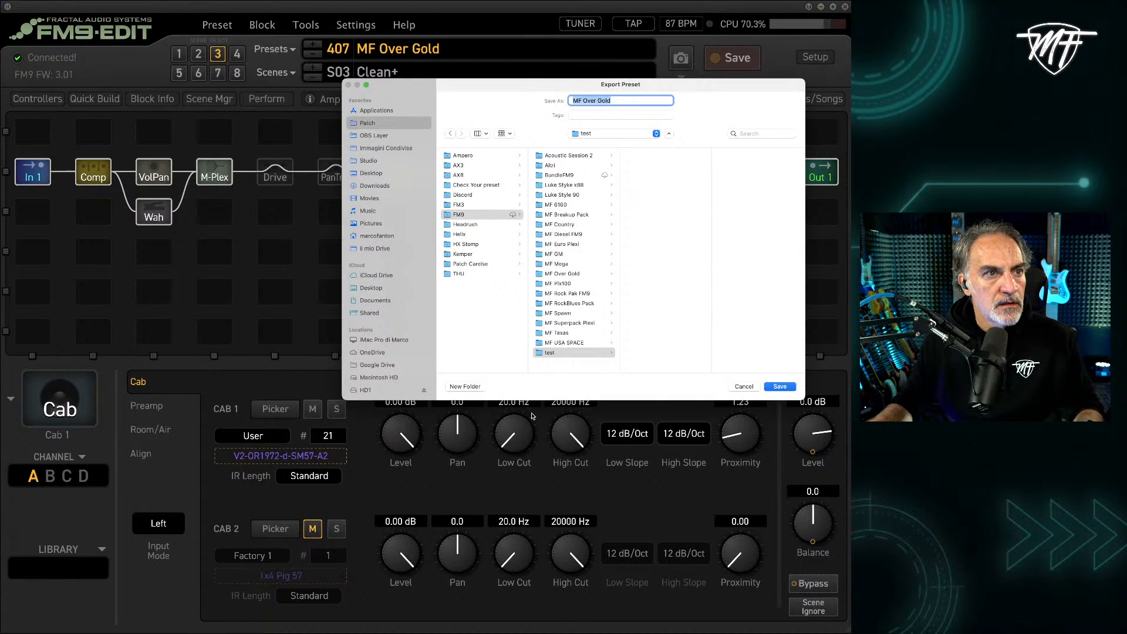
left_click(587, 353)
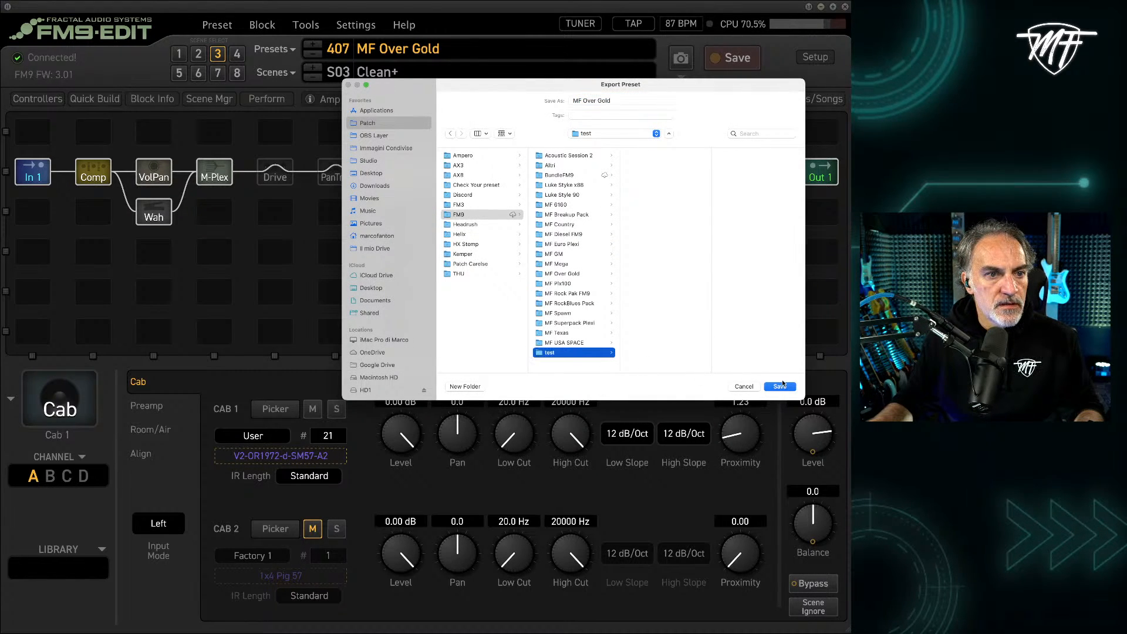
left_click(780, 387)
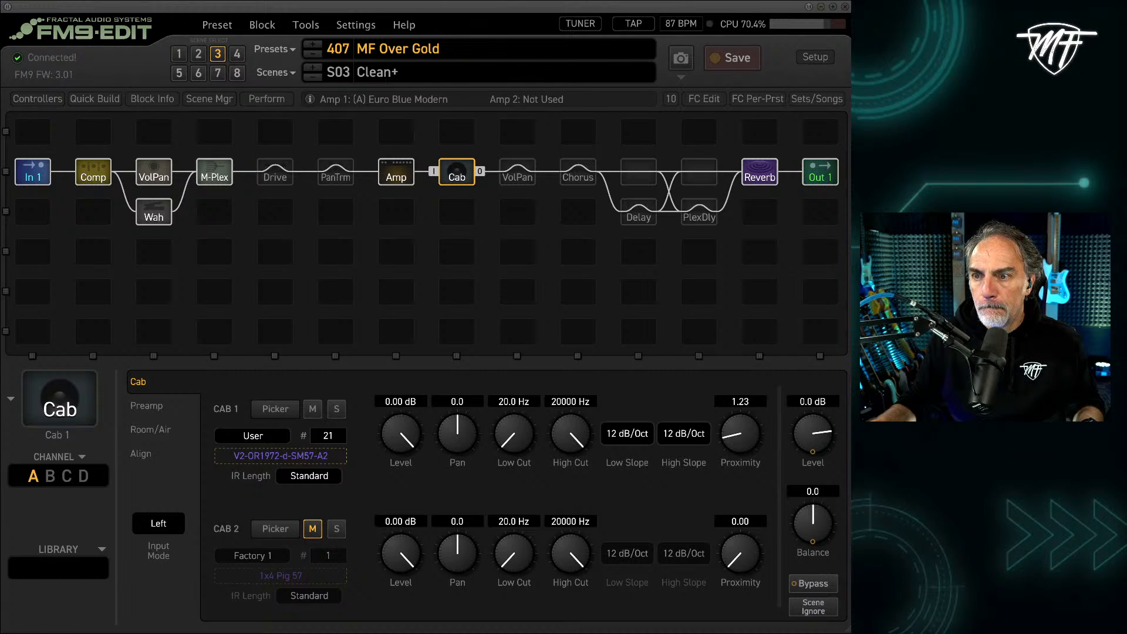
- Export the preset together with its user cabs as a Preset+Cab Bundle named MF Over Gold in the test folder
left_click_drag(0, 147, 272, 140)
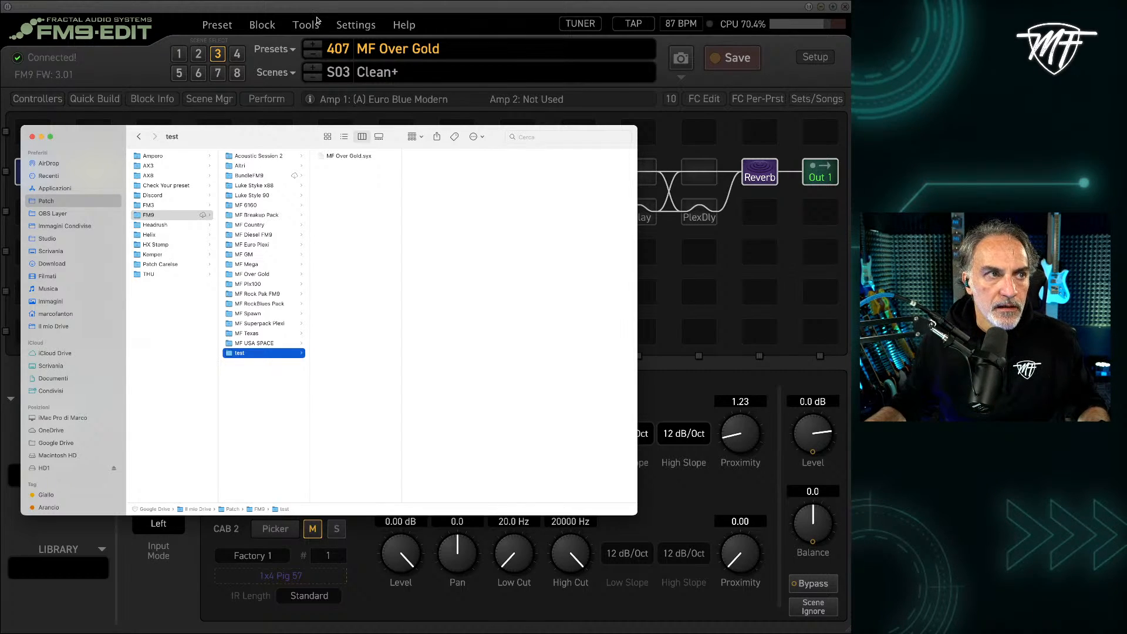
left_click(317, 21)
left_click(217, 24)
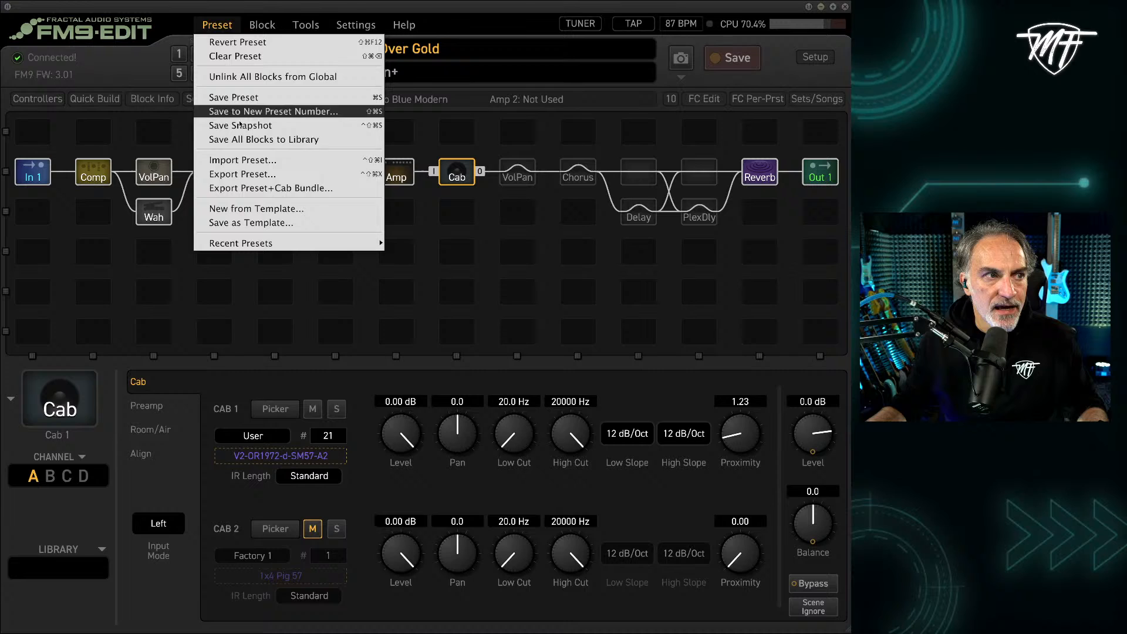
left_click(280, 189)
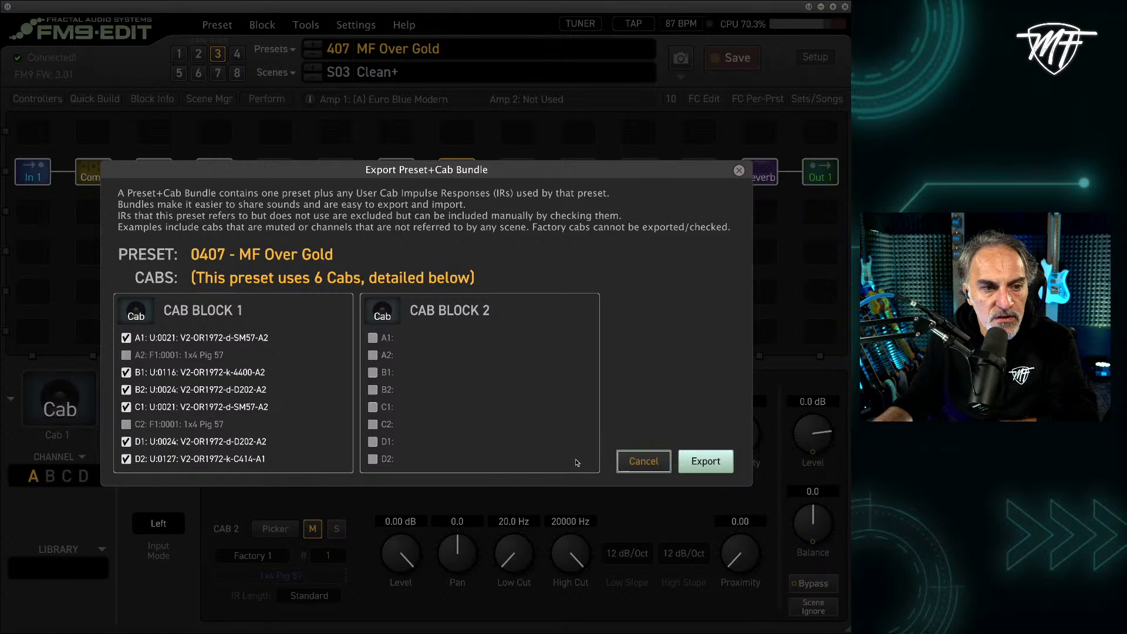
left_click(709, 461)
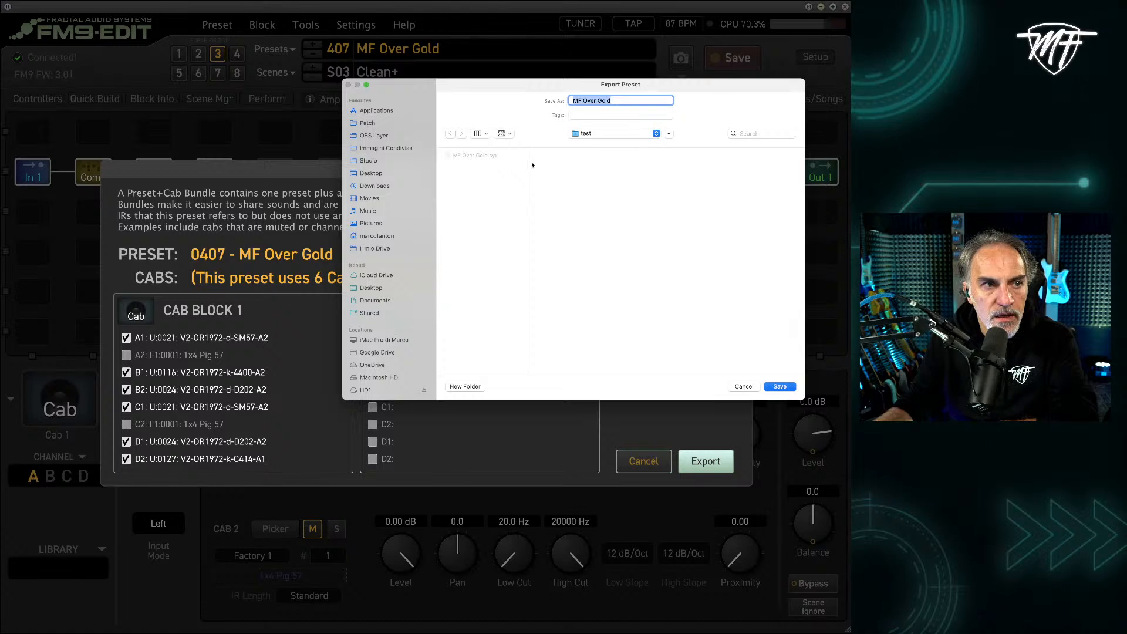
left_click(780, 387)
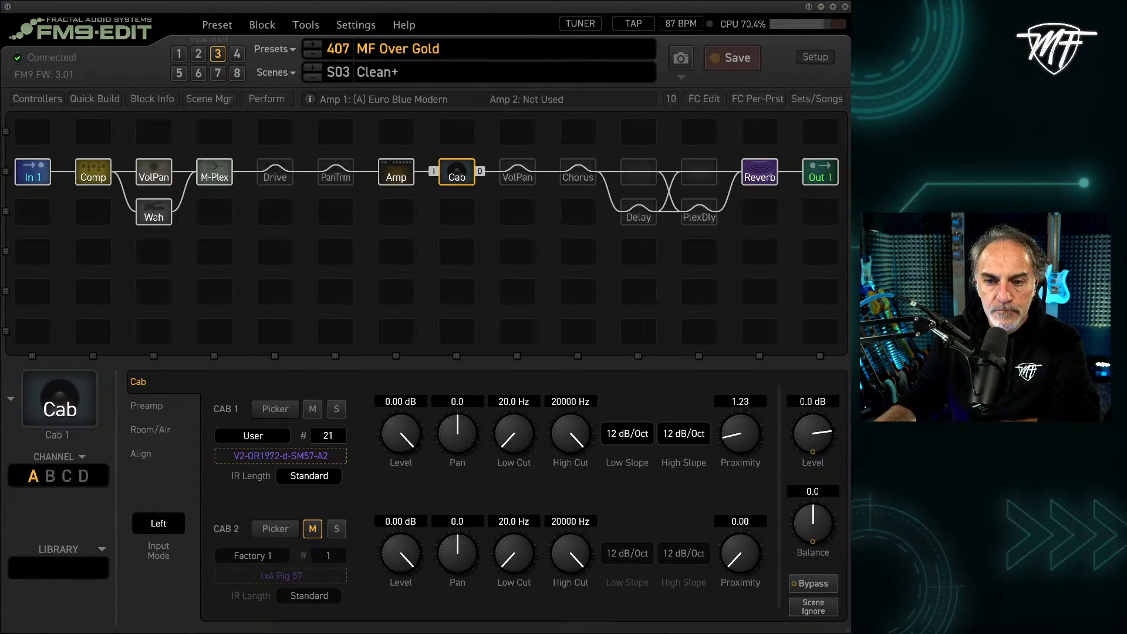
- Switch to Finder and compare the details of MF Over Gold.fasBundle and MF Over Gold.syx in the test folder
key("super+Tab")
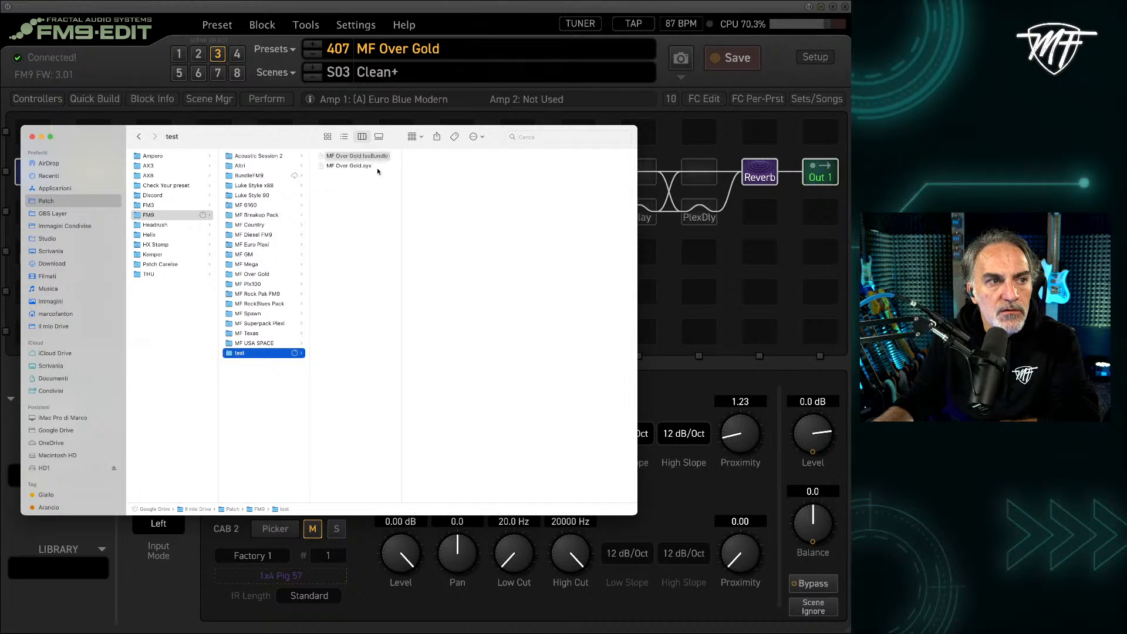
left_click_drag(402, 177, 433, 177)
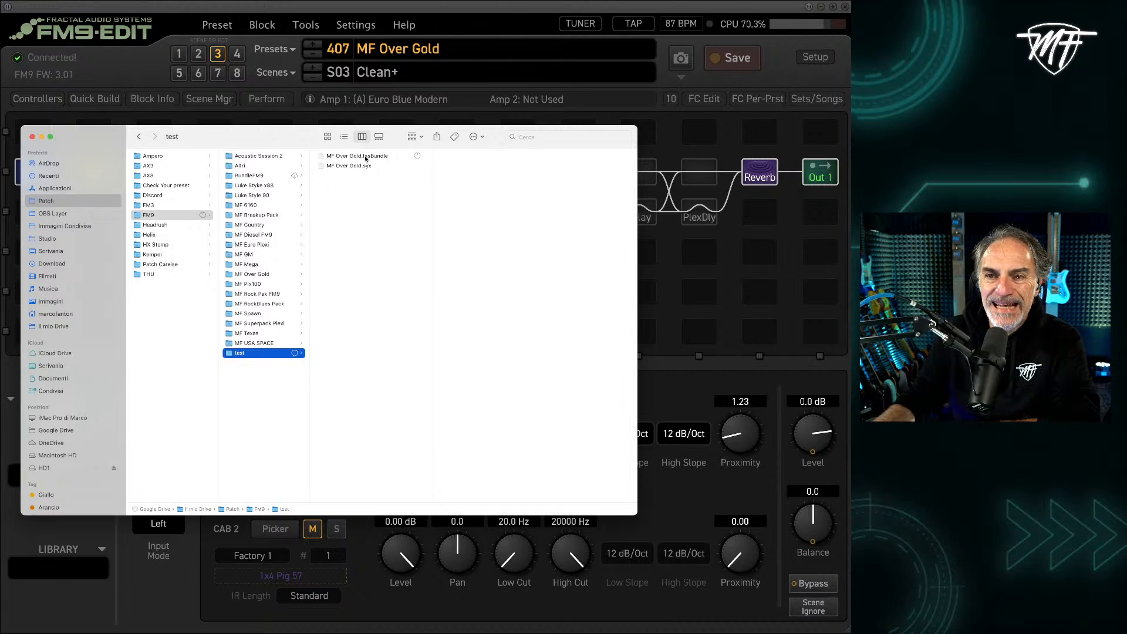
left_click(366, 157)
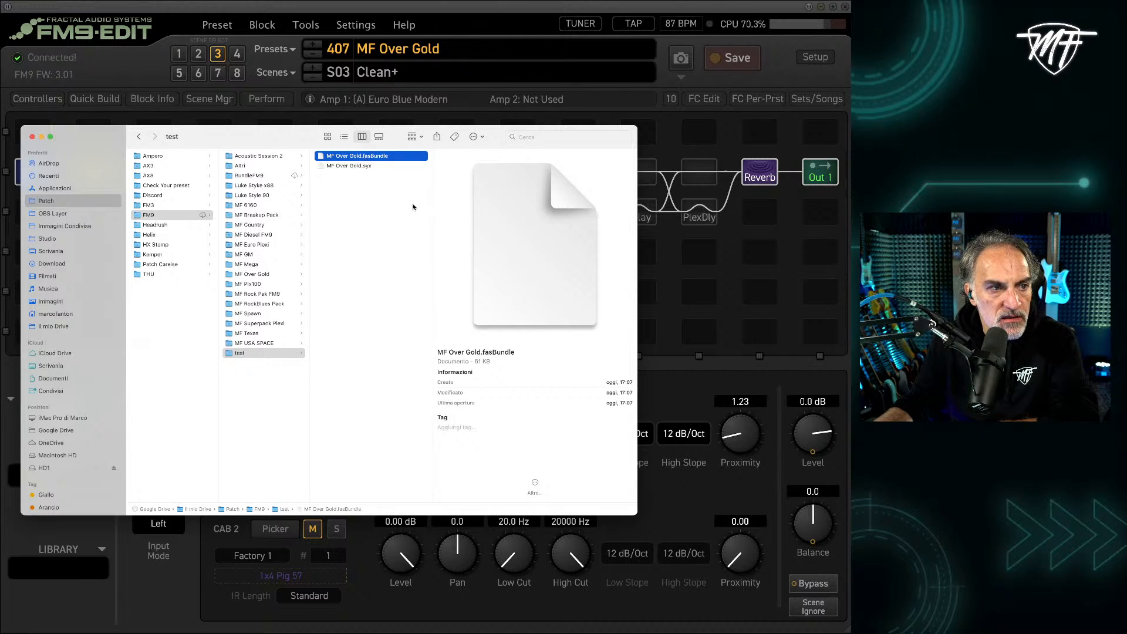
left_click(365, 166)
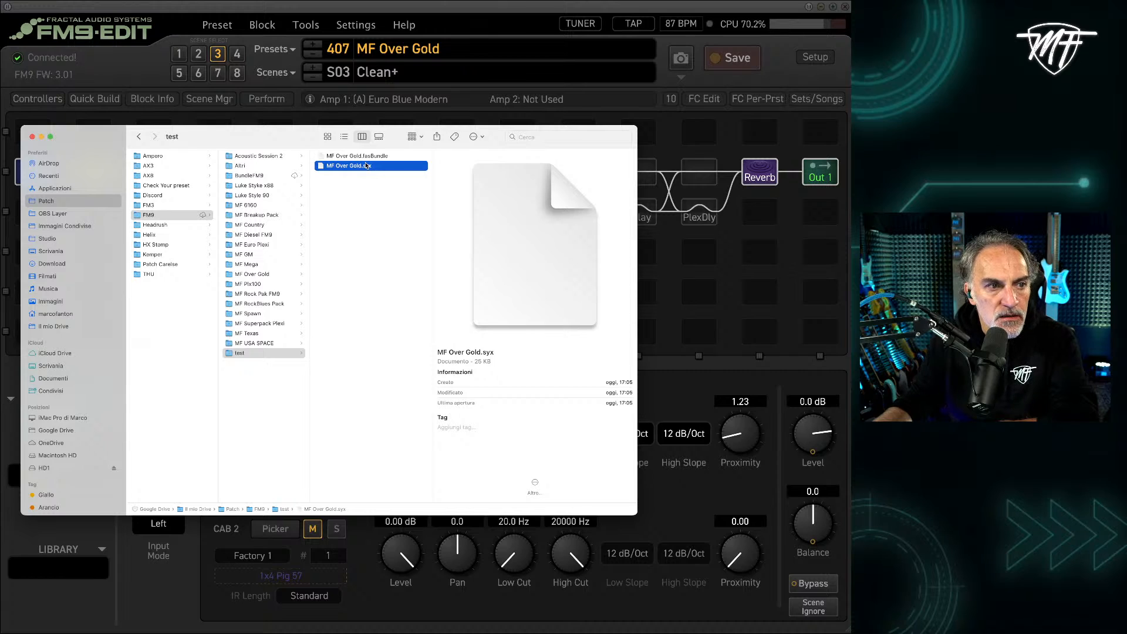
left_click(370, 158)
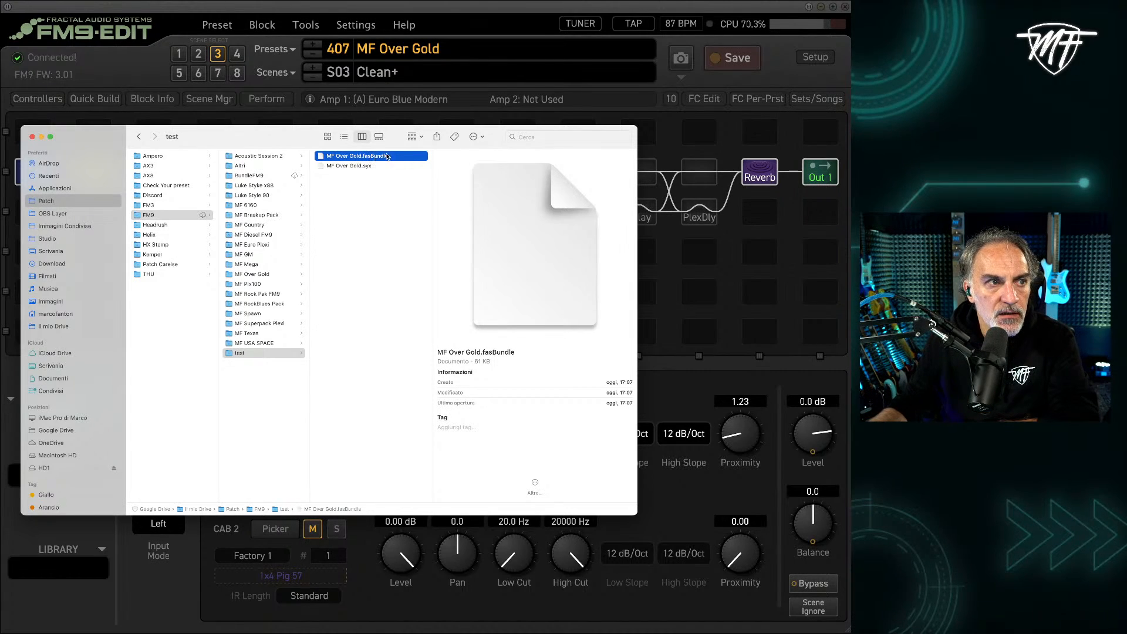
left_click(32, 137)
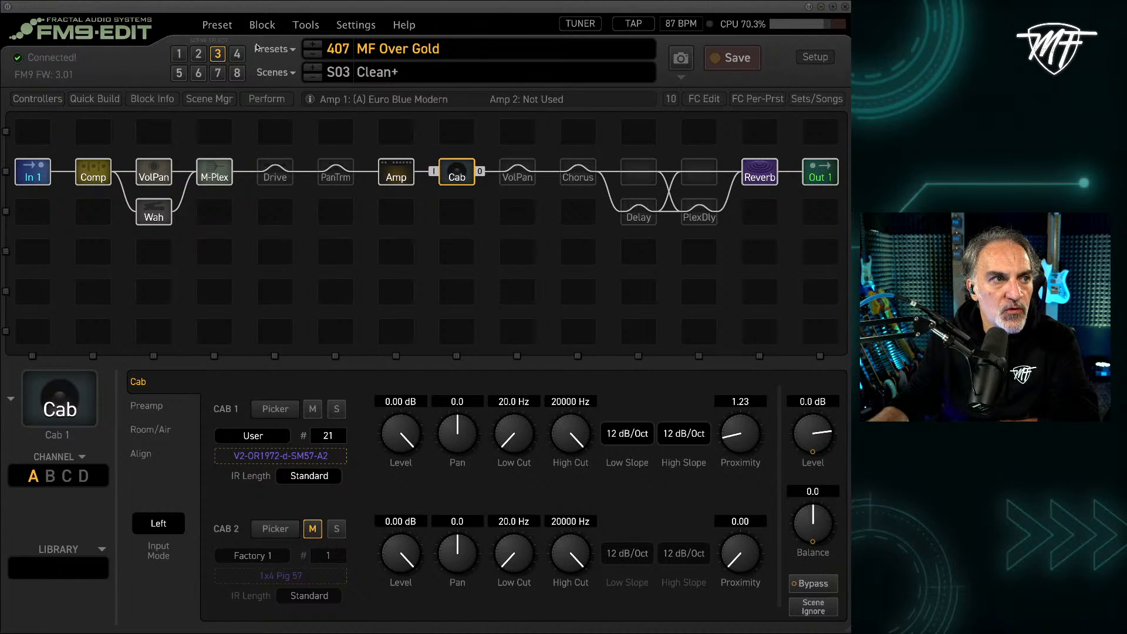
- Select empty preset slot 415 and import MF Over Gold.syx into it from the test folder inside FM9
left_click(274, 49)
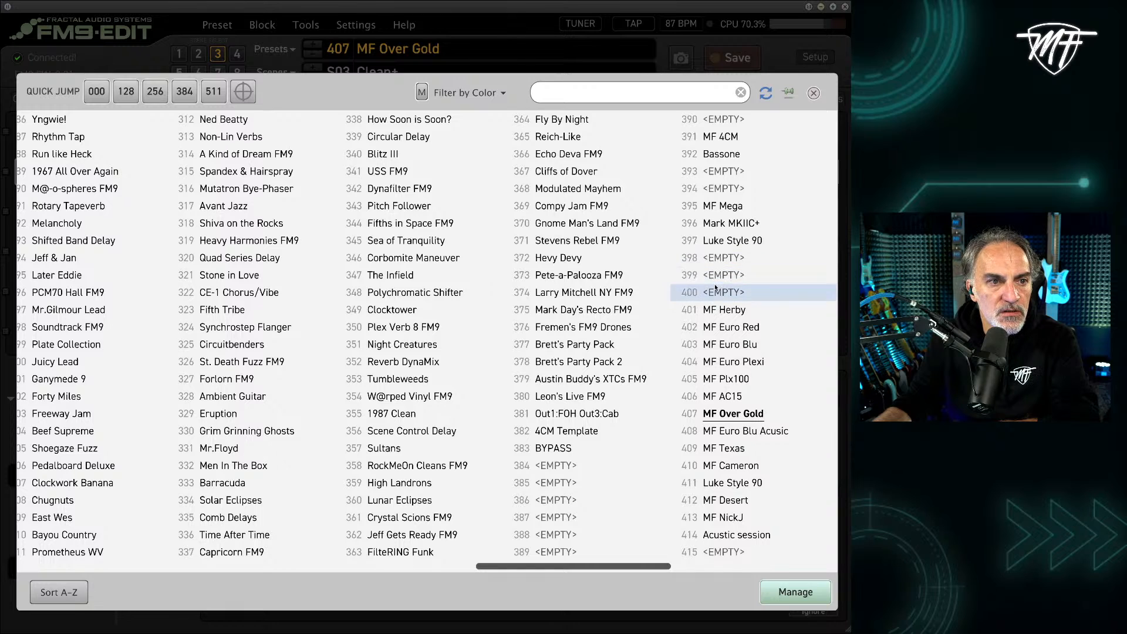
left_click(741, 549)
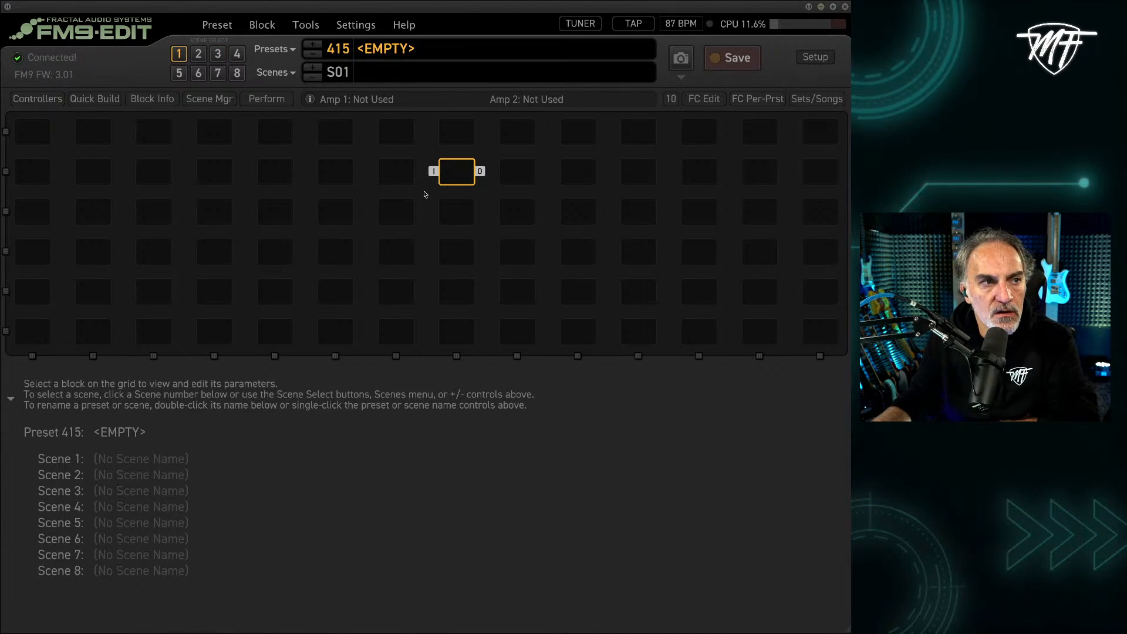
left_click(200, 23)
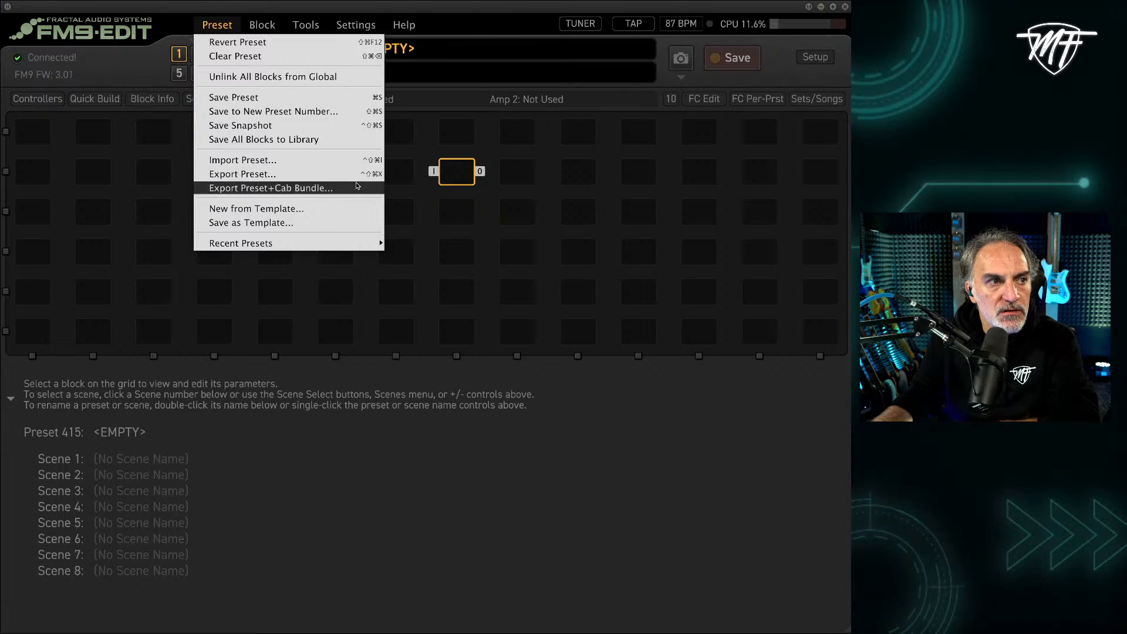
left_click(335, 162)
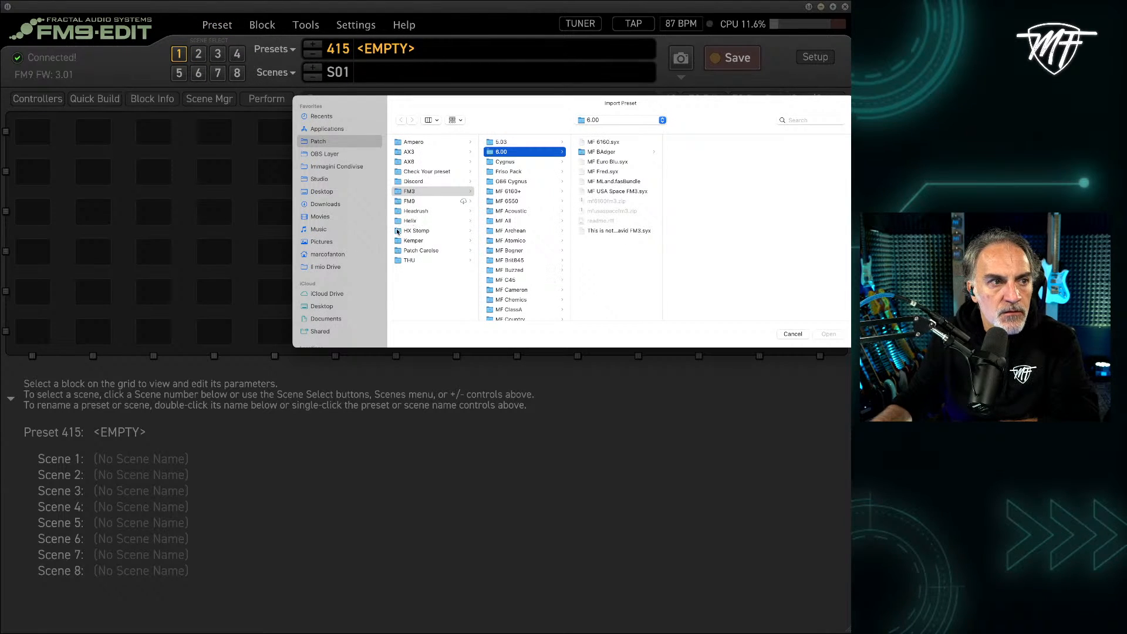
left_click(437, 203)
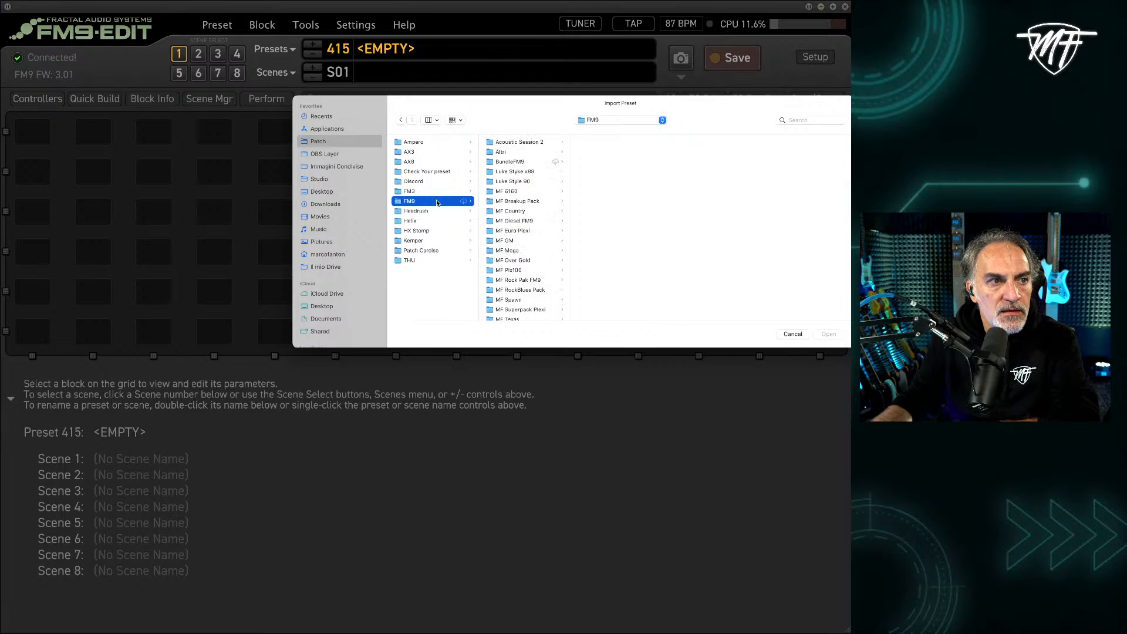
scroll(536, 283, "down", 3)
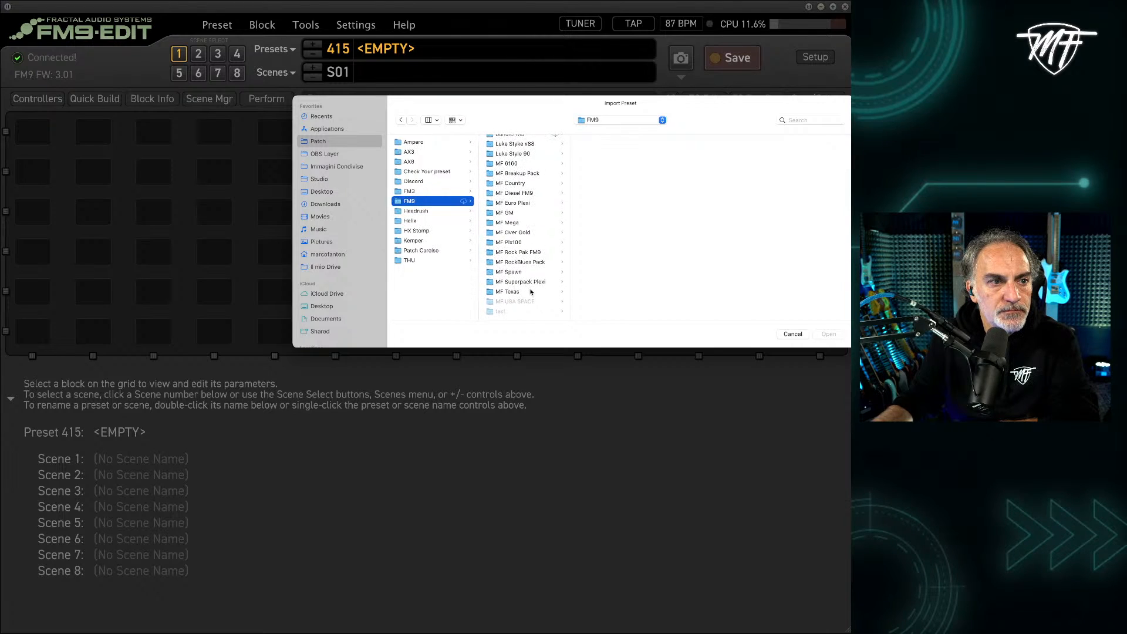
scroll(535, 185, "up", 3)
scroll(535, 183, "down", 2)
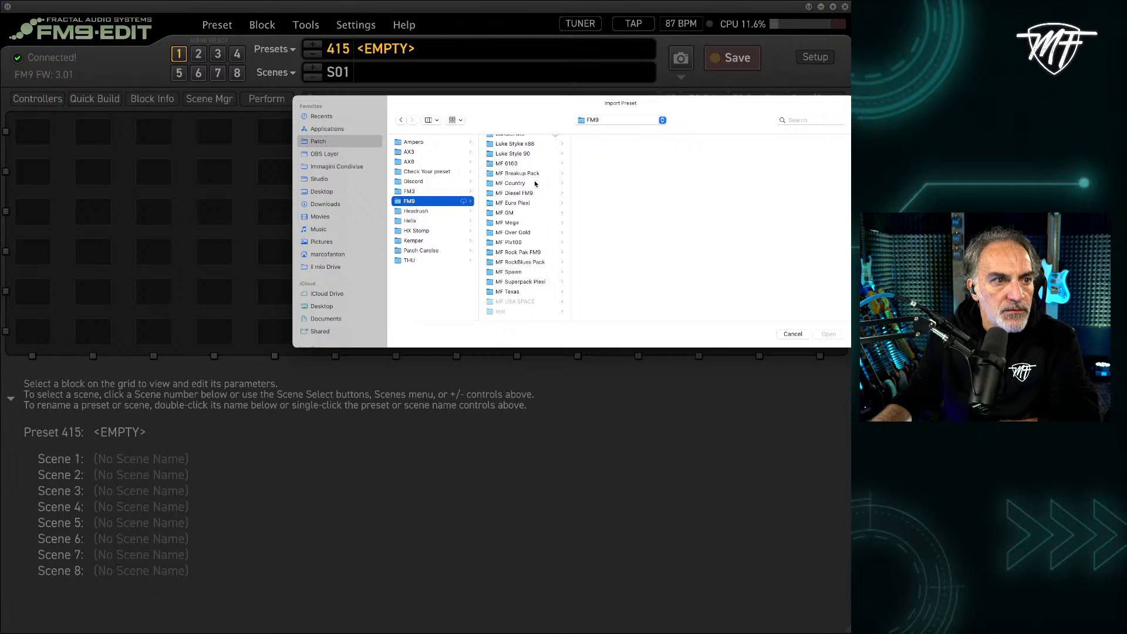
left_click(525, 311)
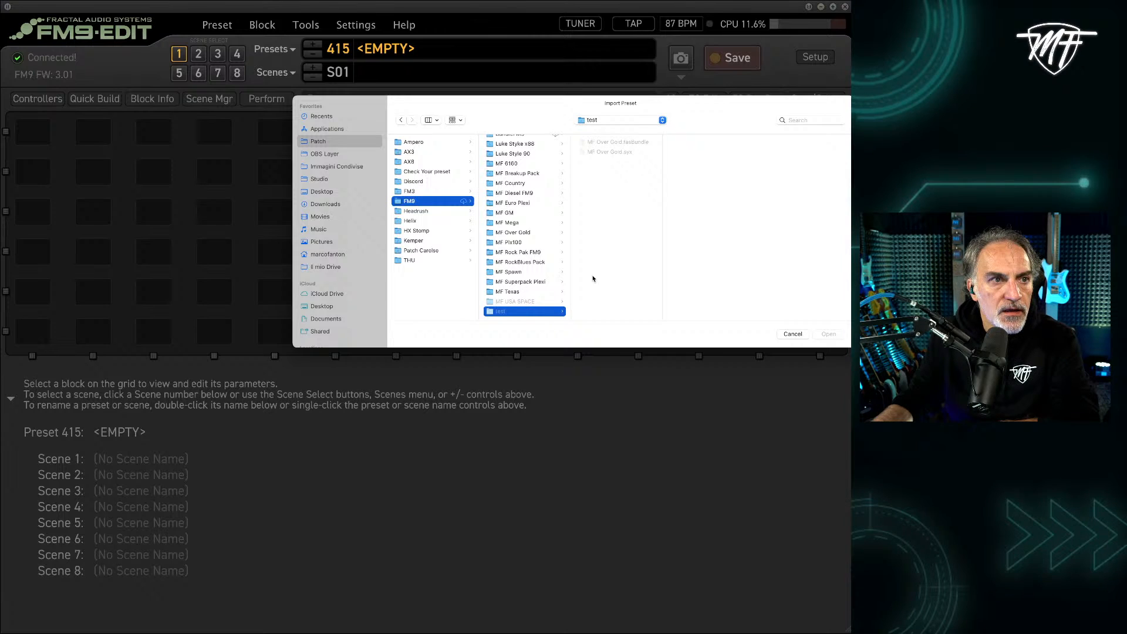
left_click(625, 154)
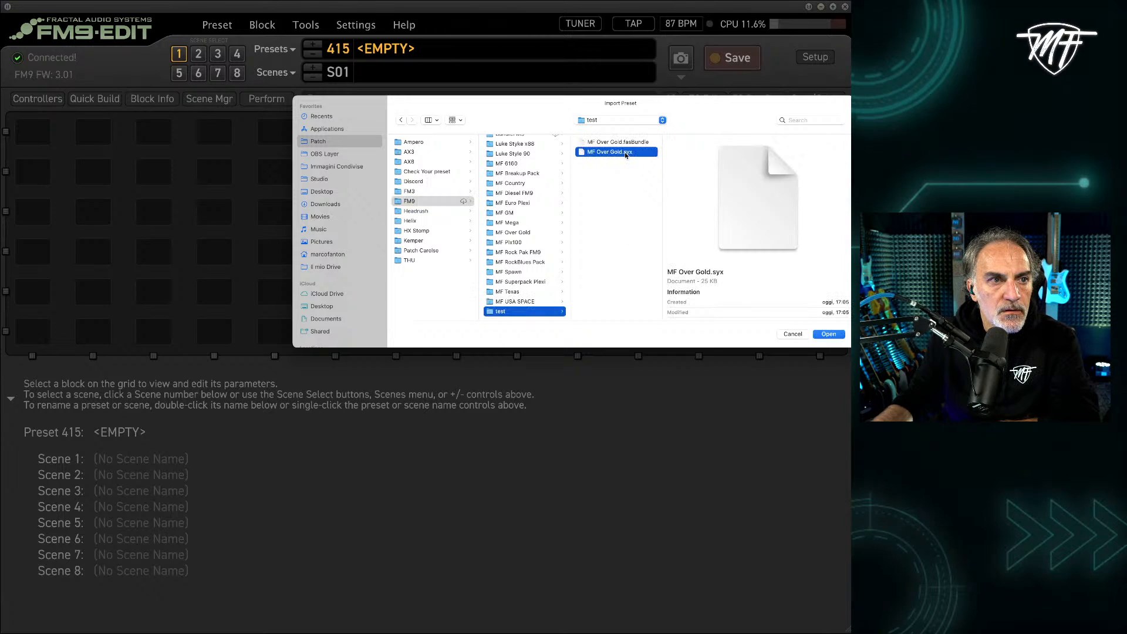
left_click(828, 334)
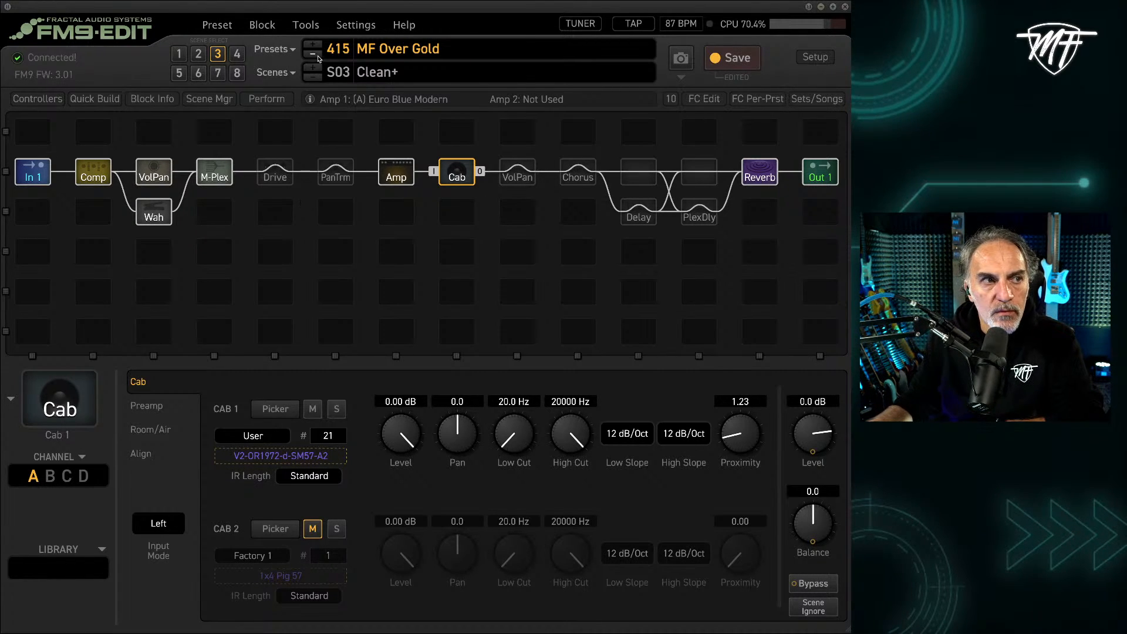
- Start importing the preset and cab bundle MF Over Gold.fasBundle from the test folder
left_click(198, 25)
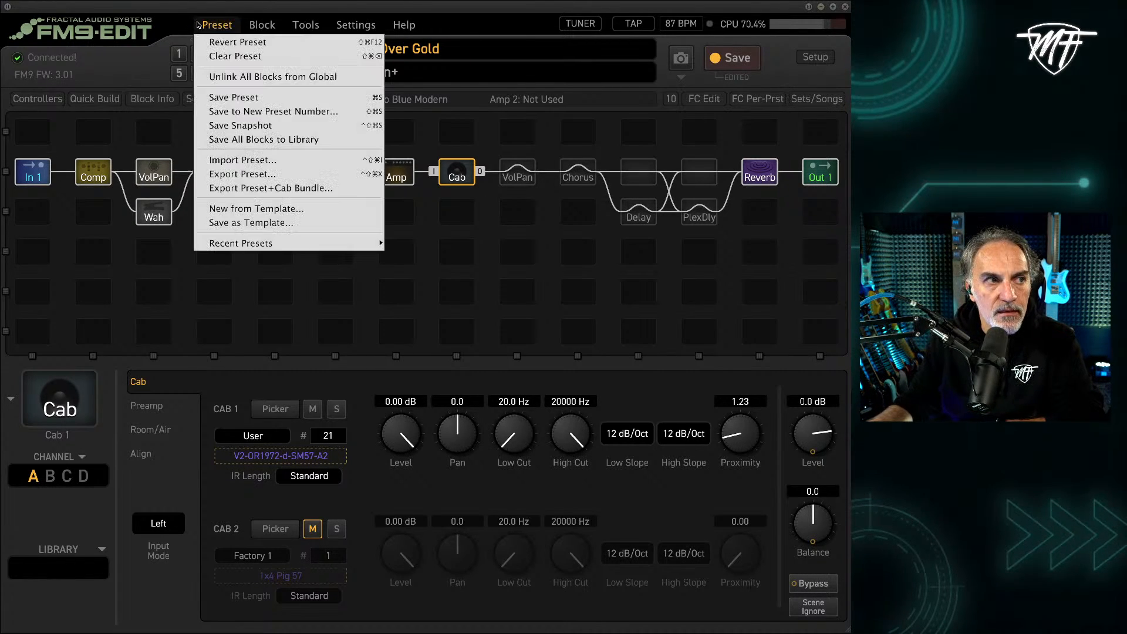
left_click(277, 157)
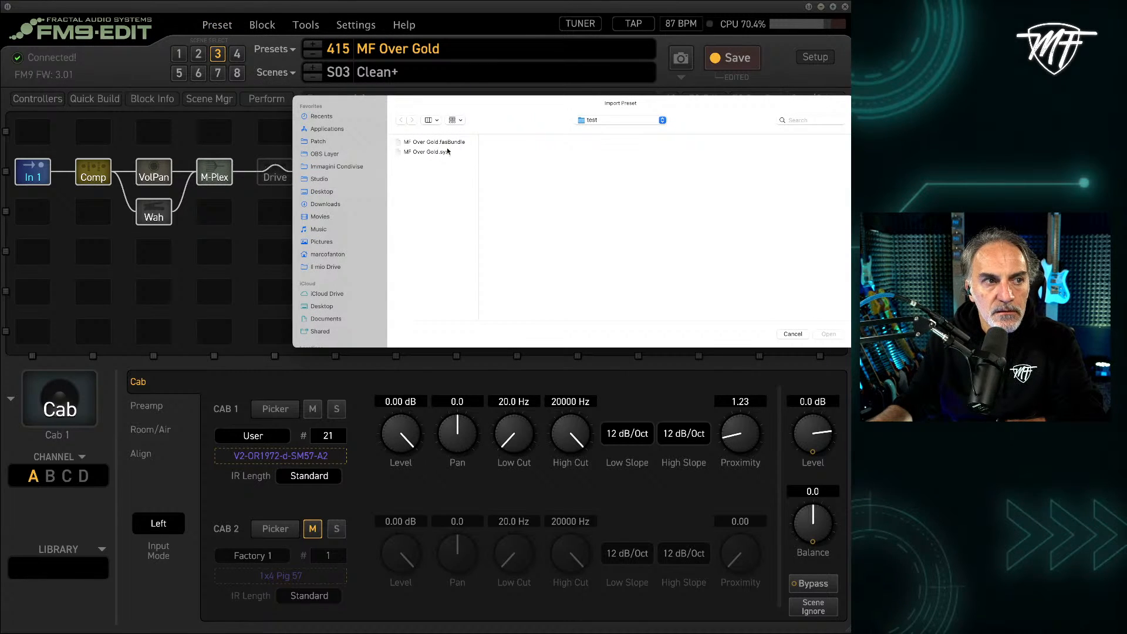
left_click(461, 143)
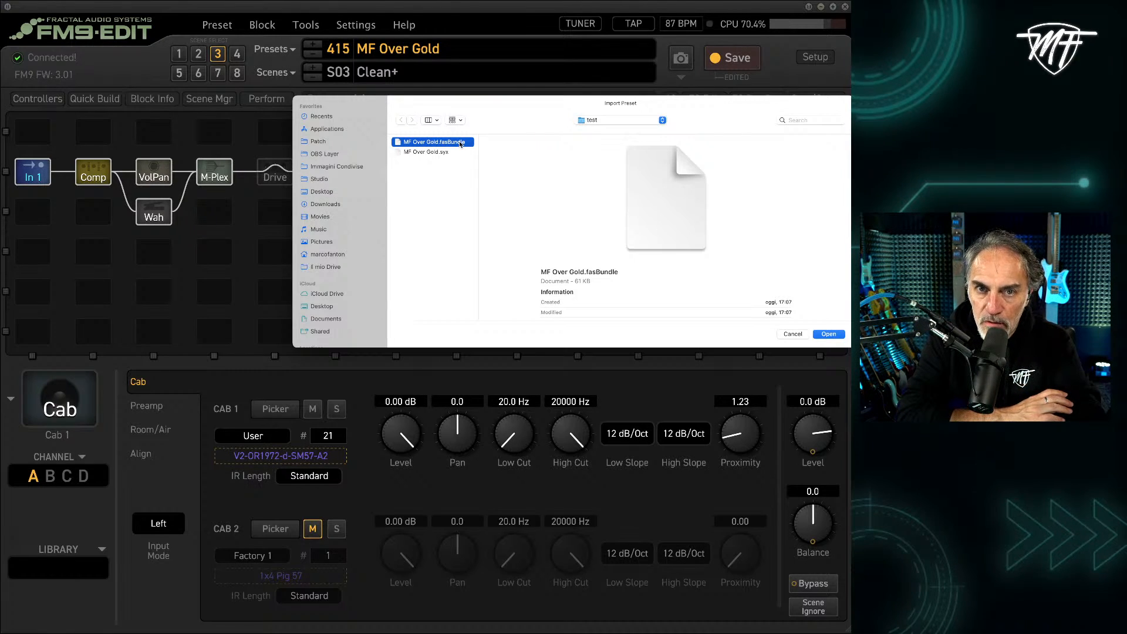
left_click(828, 334)
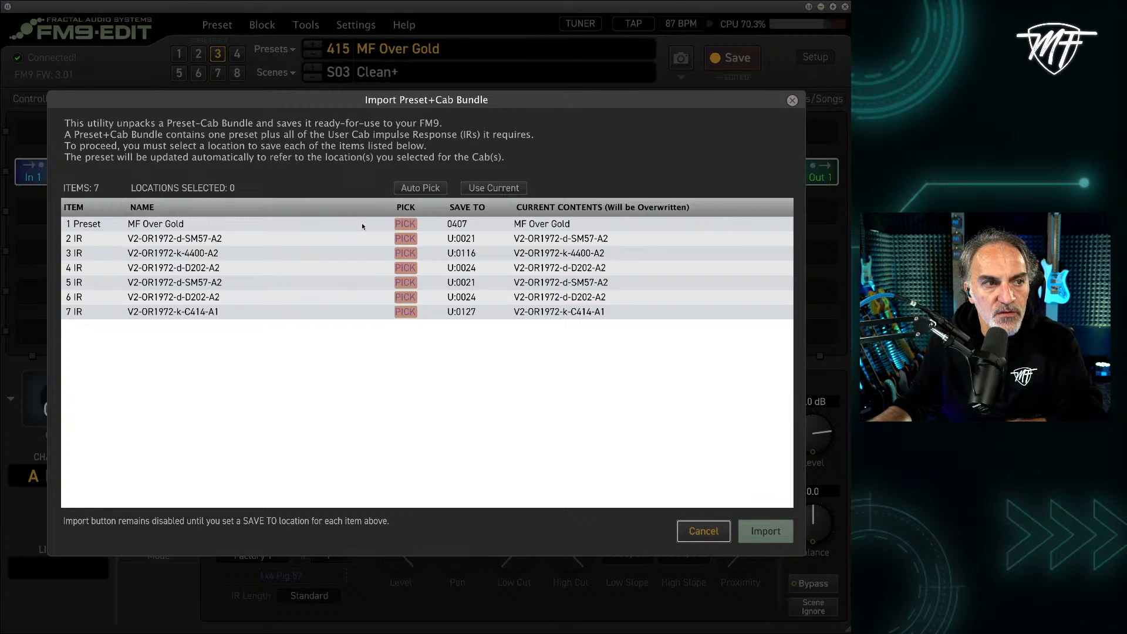
- Assign the bundle's MF Over Gold preset to empty preset slot 390 as its save location
left_click(405, 224)
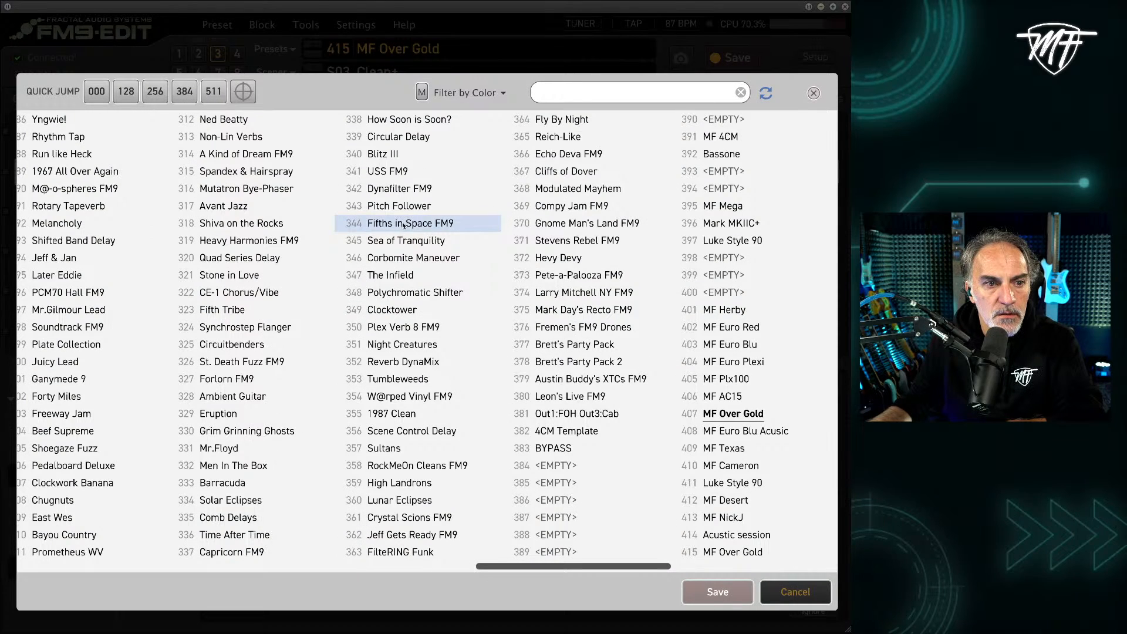
scroll(625, 549, "left", 1)
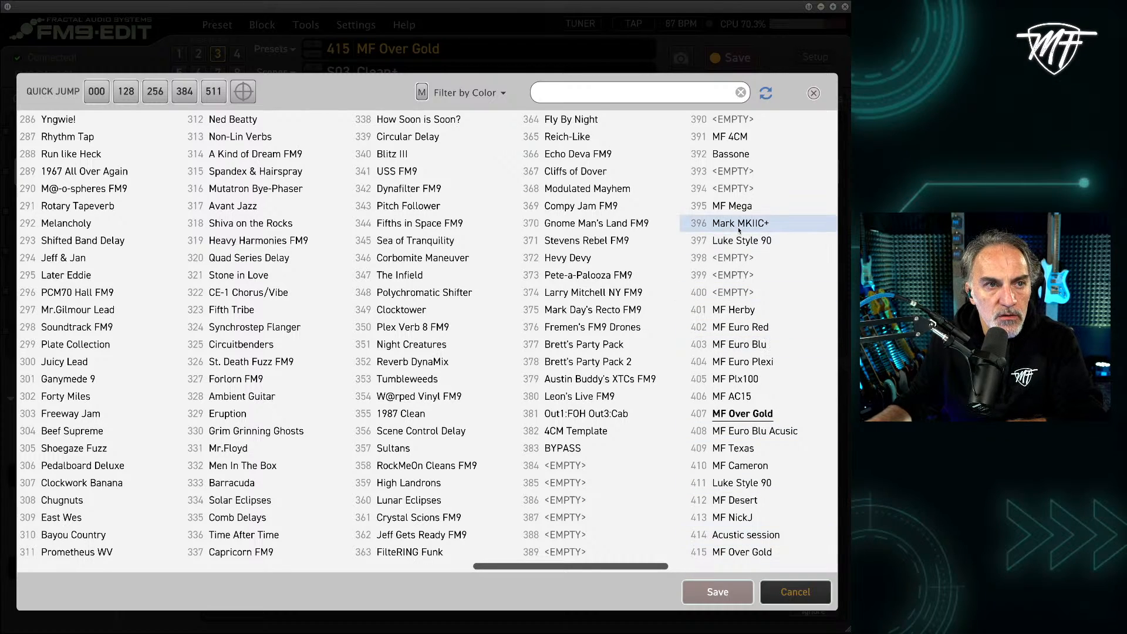
left_click(733, 119)
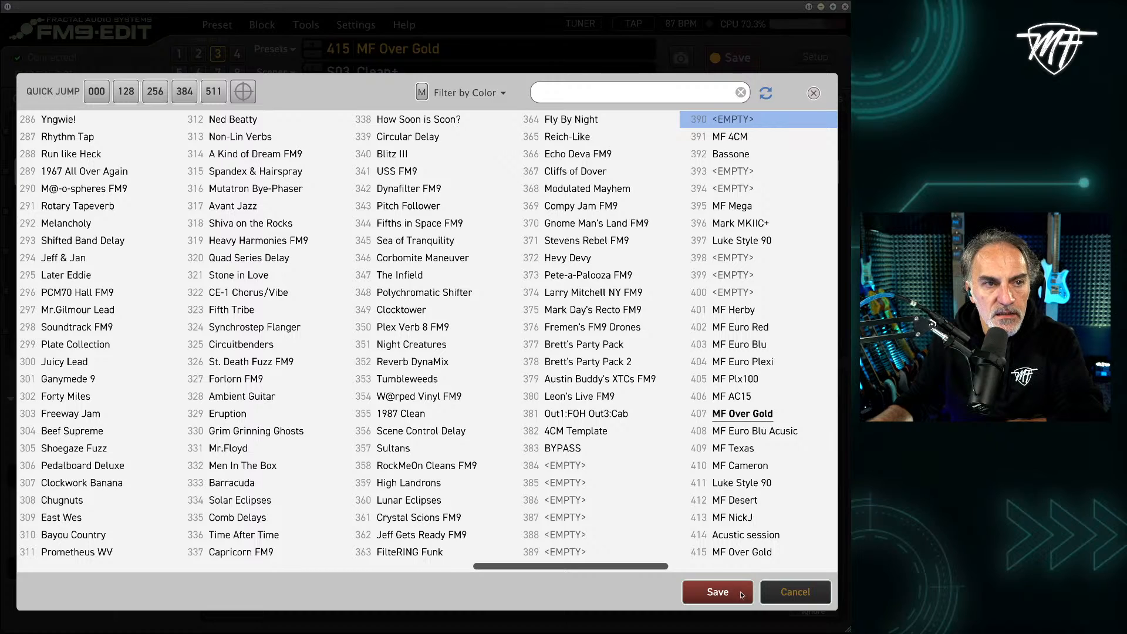
left_click(717, 592)
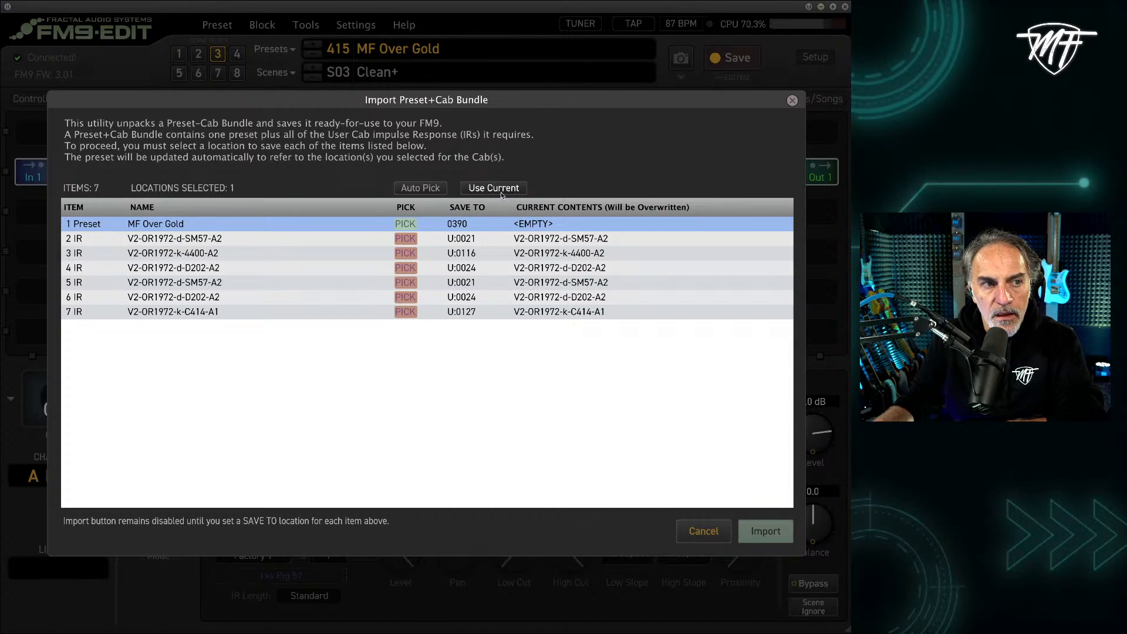
- Set the save location of item 2, IR V2-OR1972-d-SM57-A2, to empty user cab slot U.0555
left_click(410, 239)
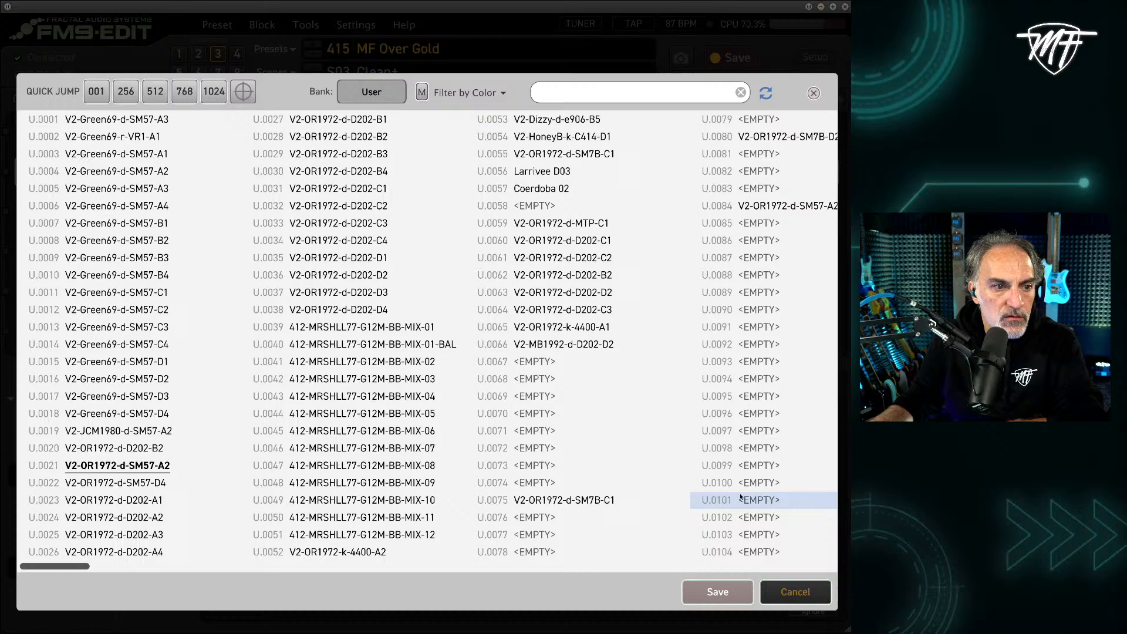
left_click(677, 569)
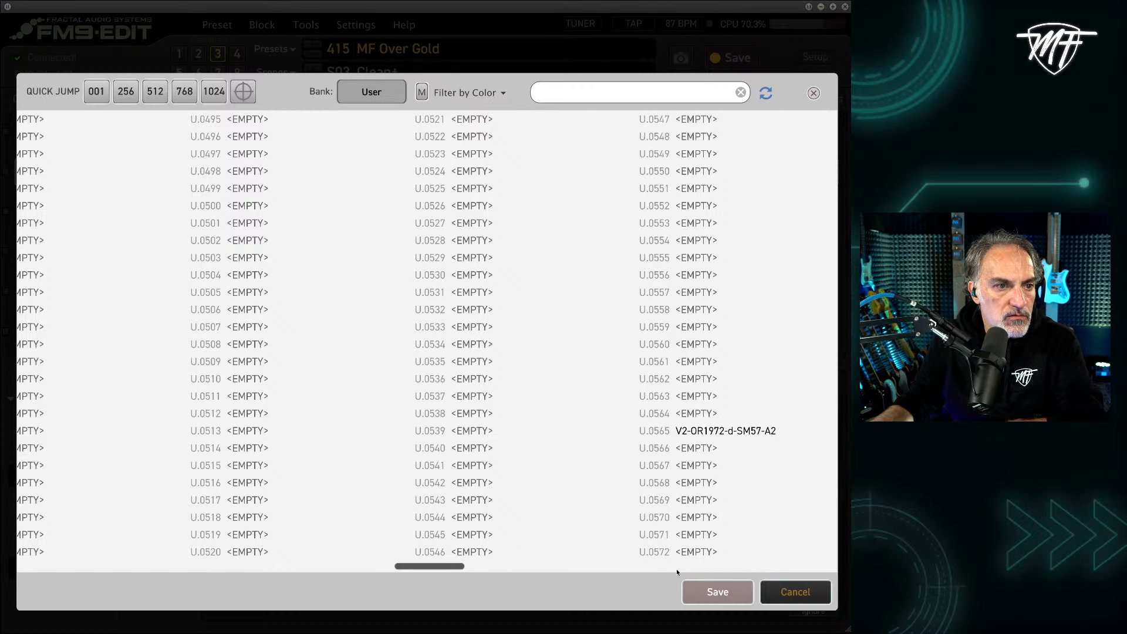
left_click(695, 430)
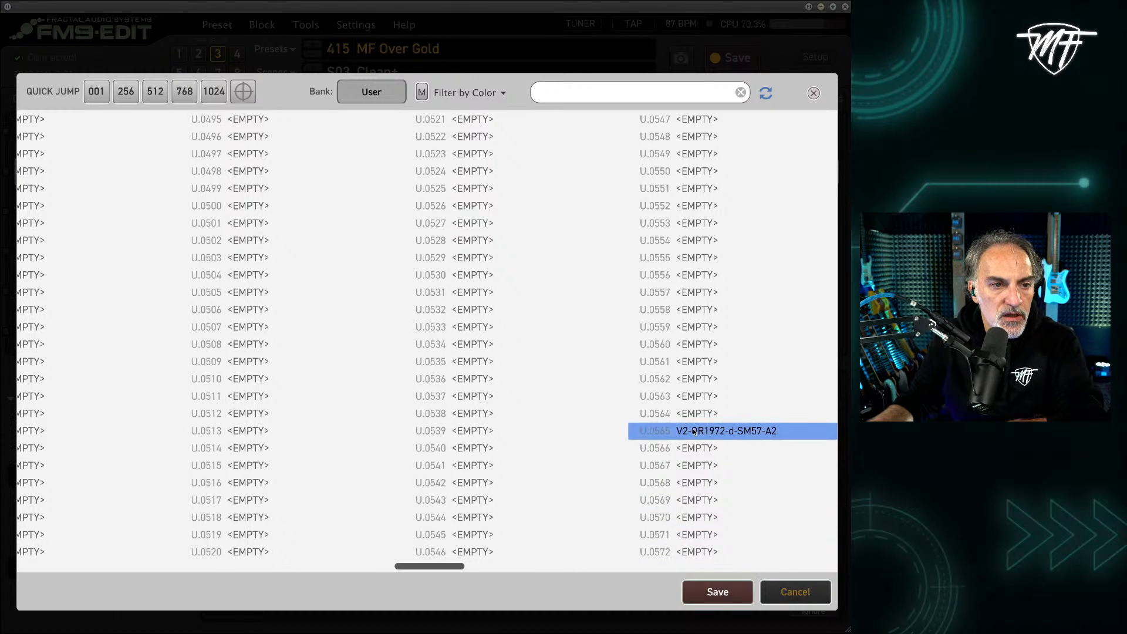
left_click(706, 258)
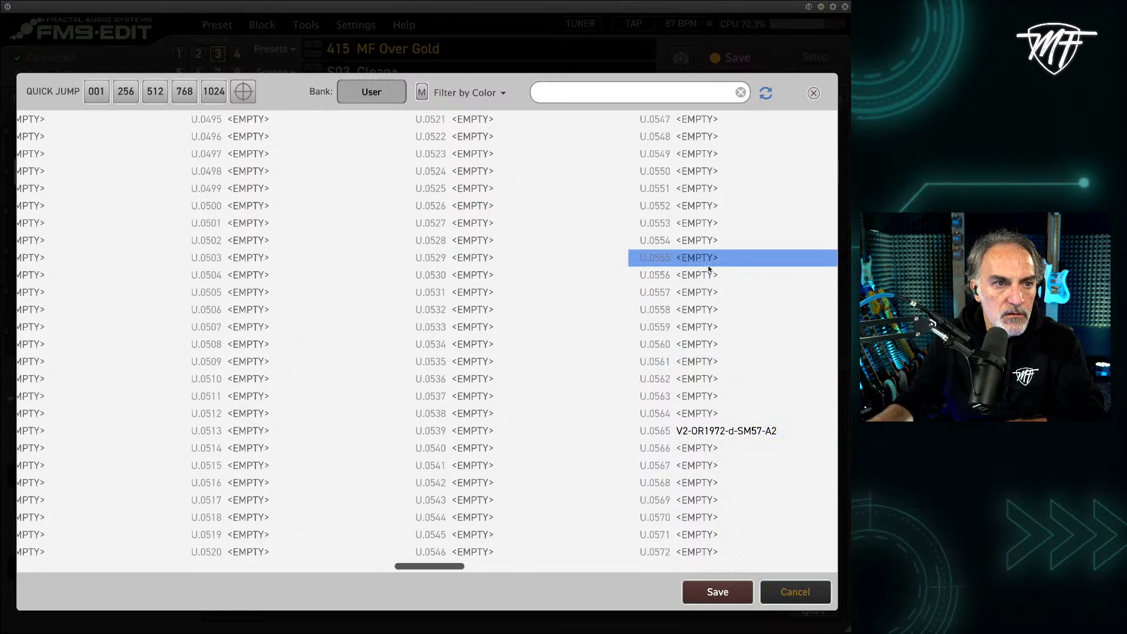
left_click(718, 593)
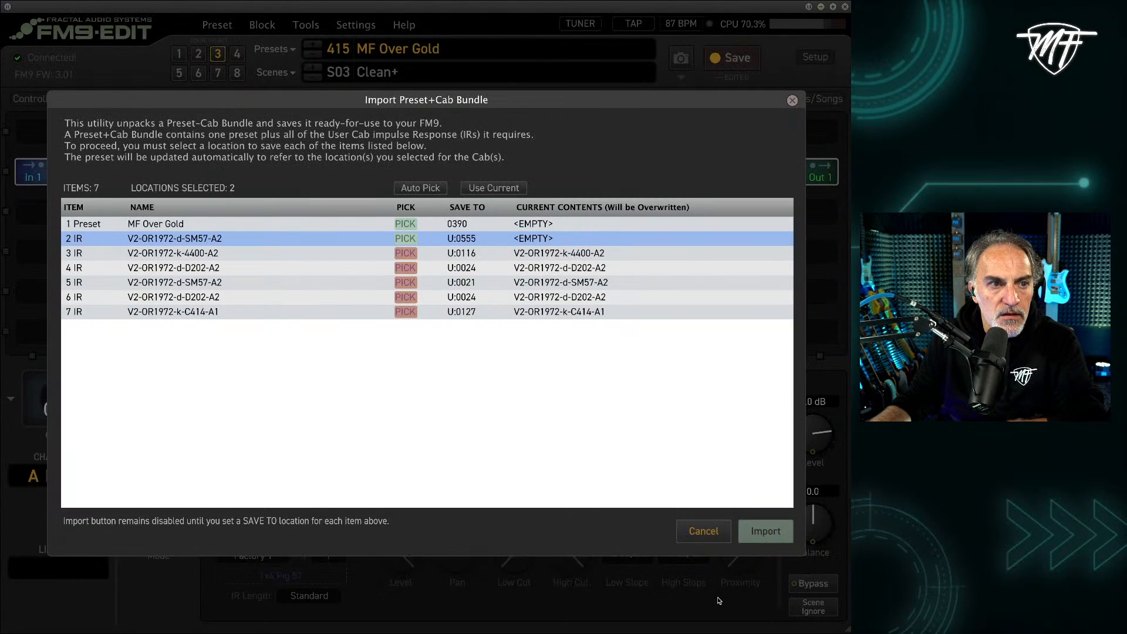
- Set the save location of item 3, IR V2-OR1972-k-4400-A2, to empty user cab slot U.0556
left_click(406, 254)
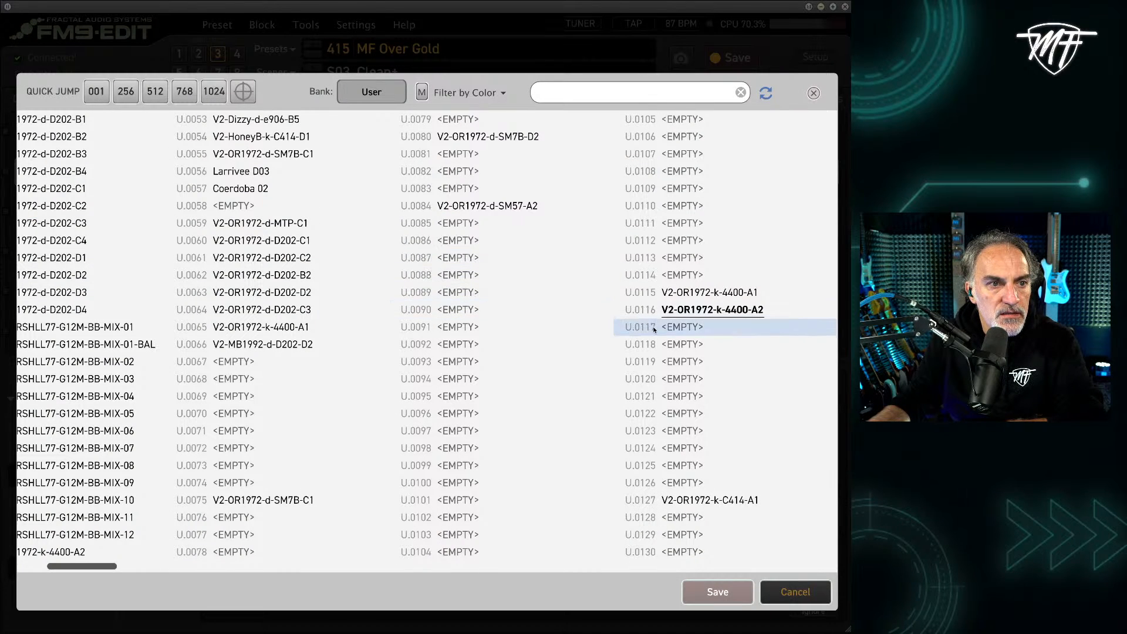
scroll(711, 567, "right", 10)
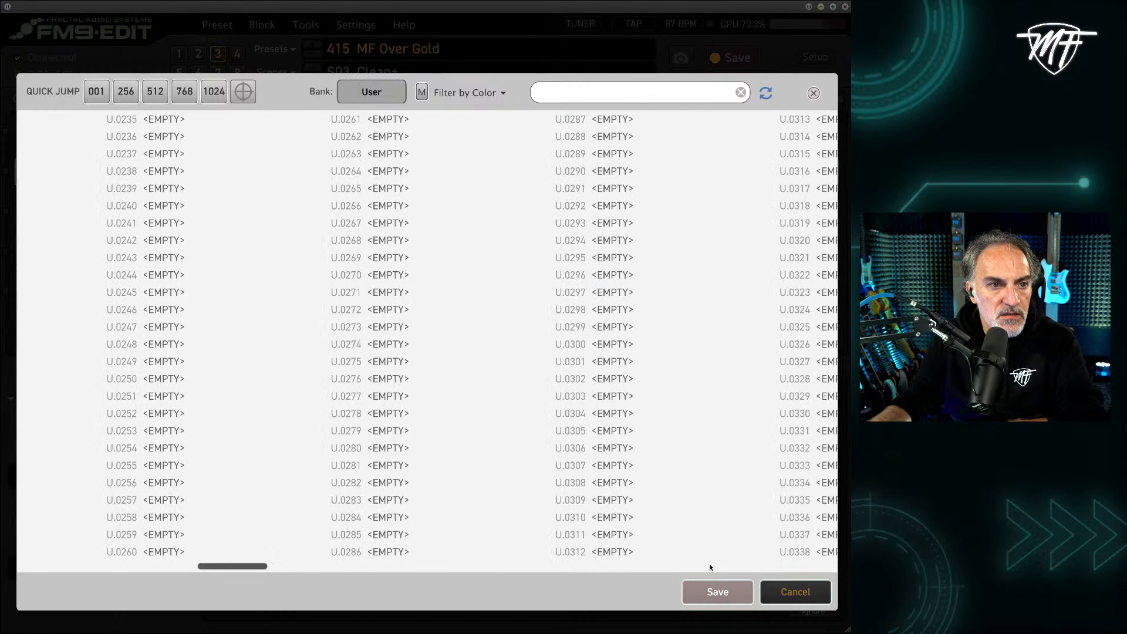
scroll(711, 568, "right", 3)
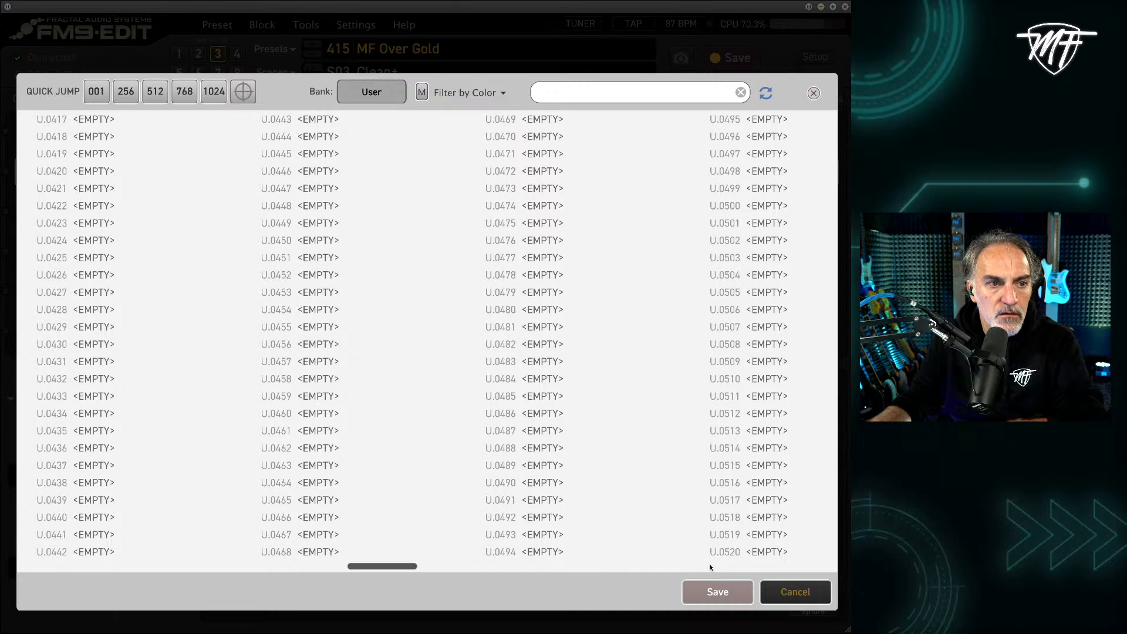
scroll(711, 567, "right", 3)
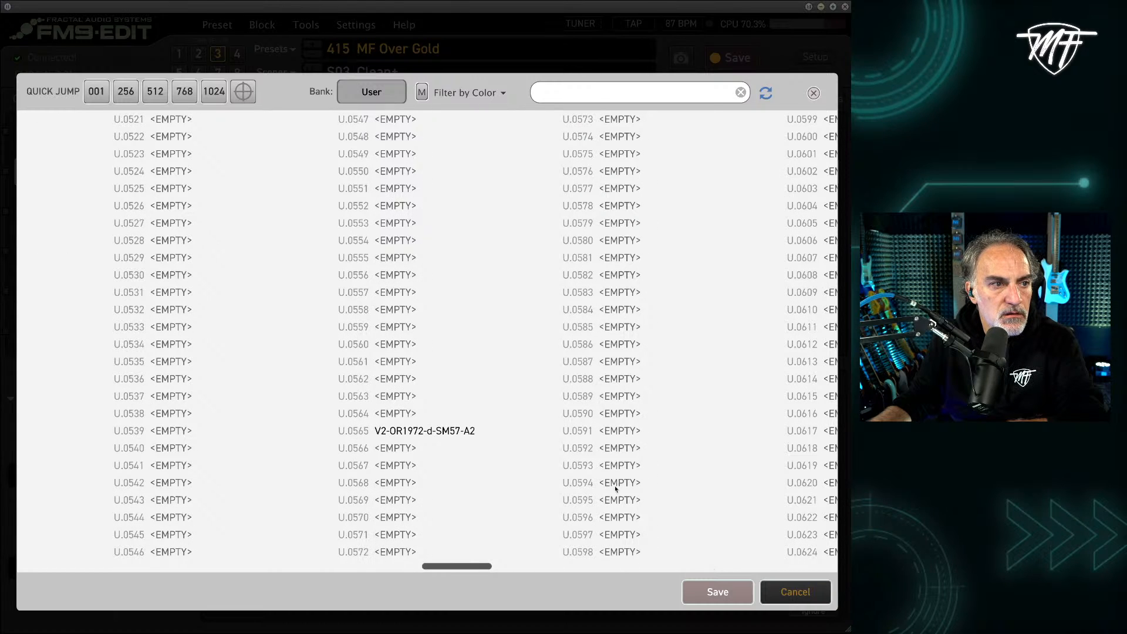
left_click(408, 277)
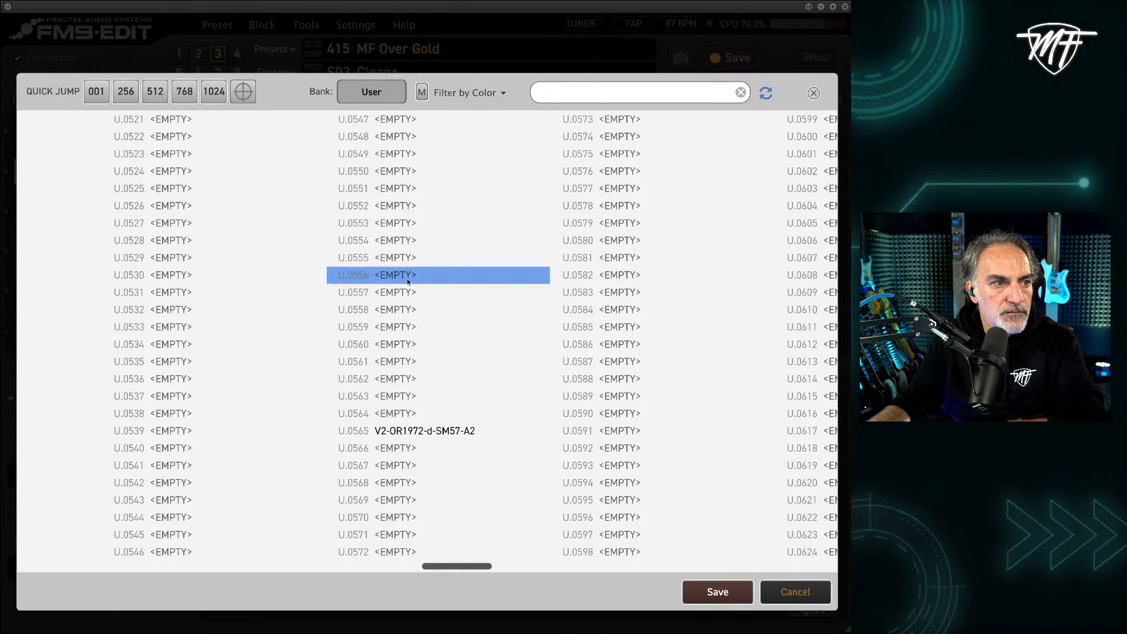
left_click(738, 593)
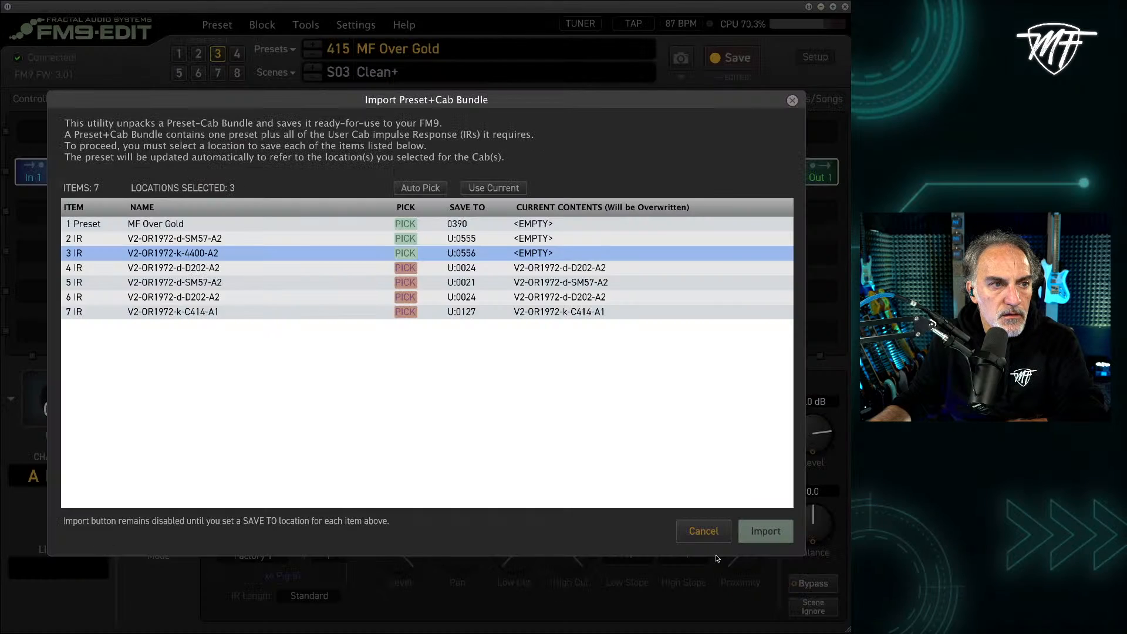
- Search for slot 557 and assign item 4, IR V2-OR1972-d-D202-A2, to empty user cab slot U.0557
left_click(415, 269)
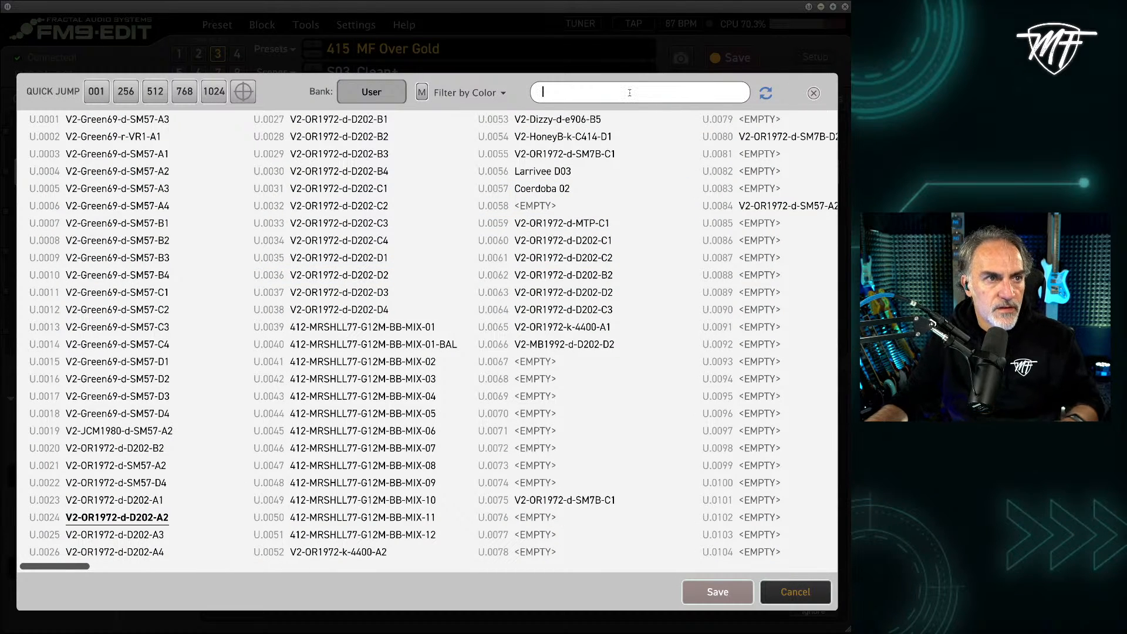
type("557")
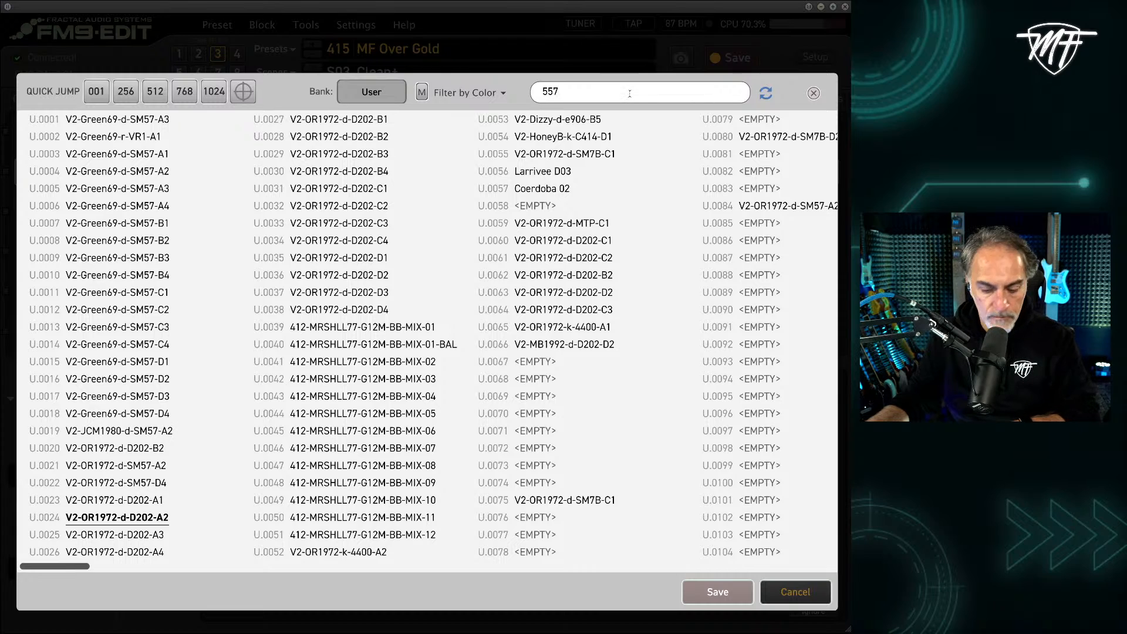
key("Return")
left_click(98, 126)
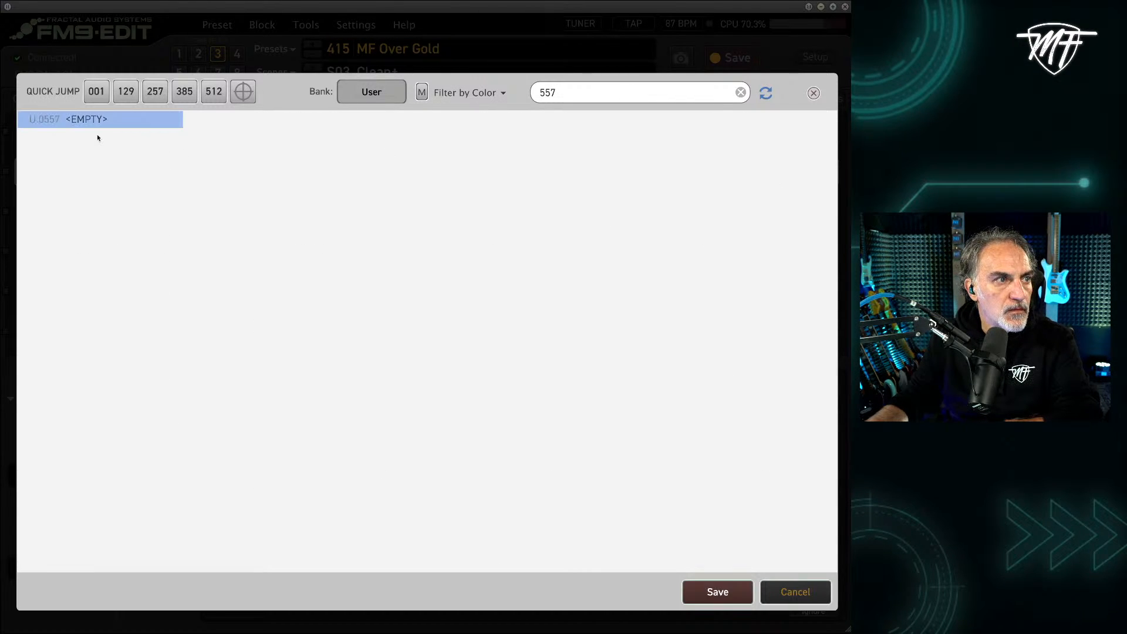
left_click(685, 594)
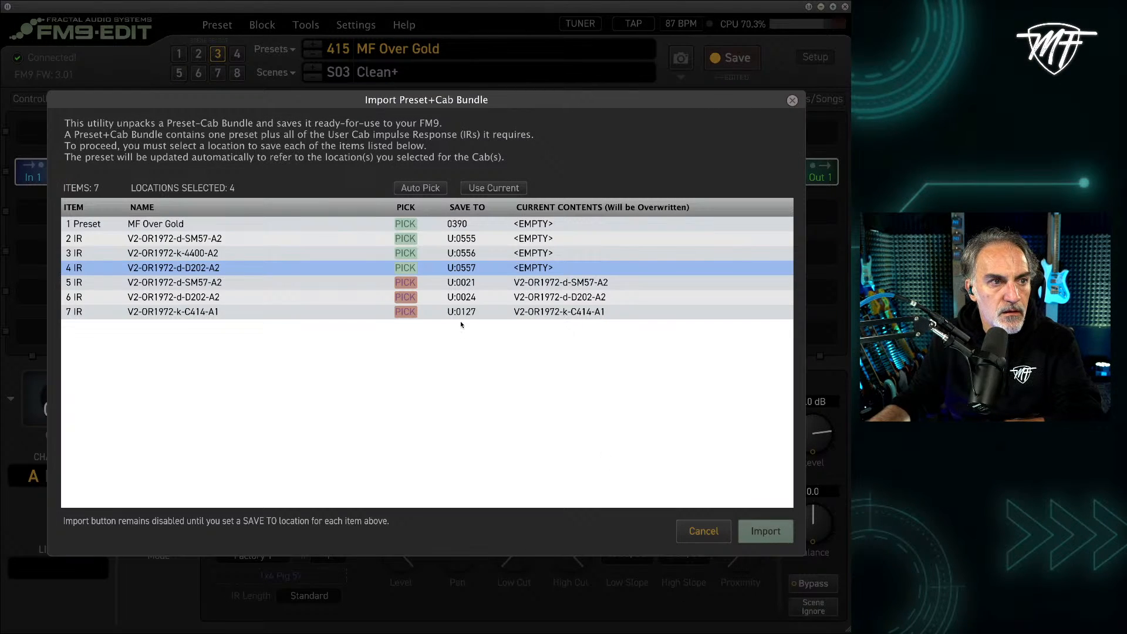
- Search for slot 558 and assign item 5, IR V2-OR1972-d-SM57-A2, to empty user cab slot U.0558
left_click(398, 284)
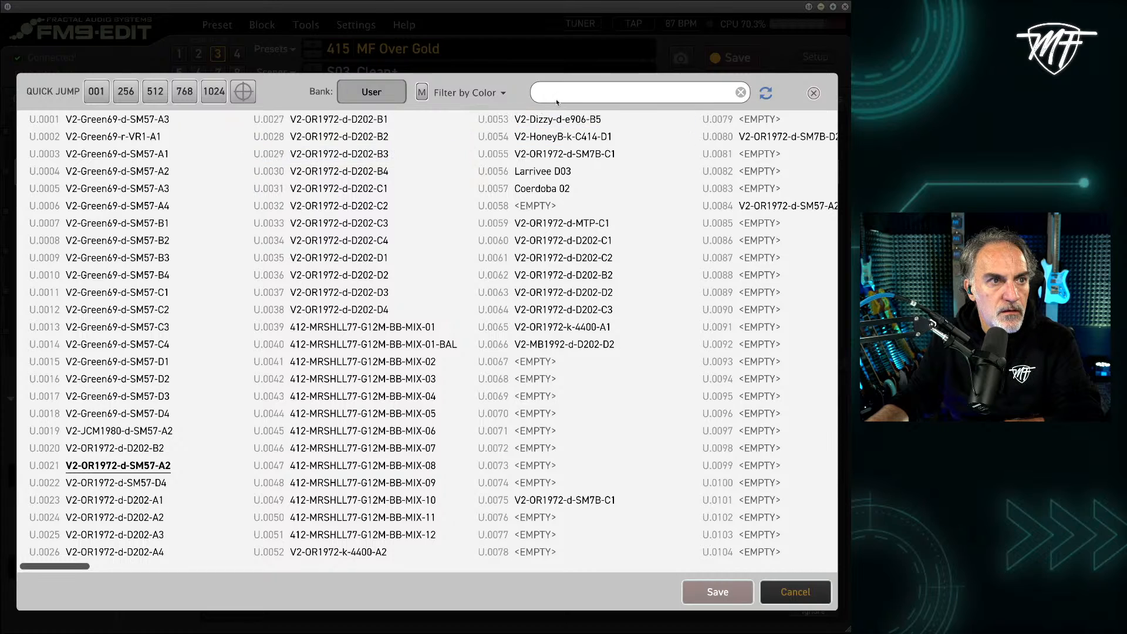
type("558")
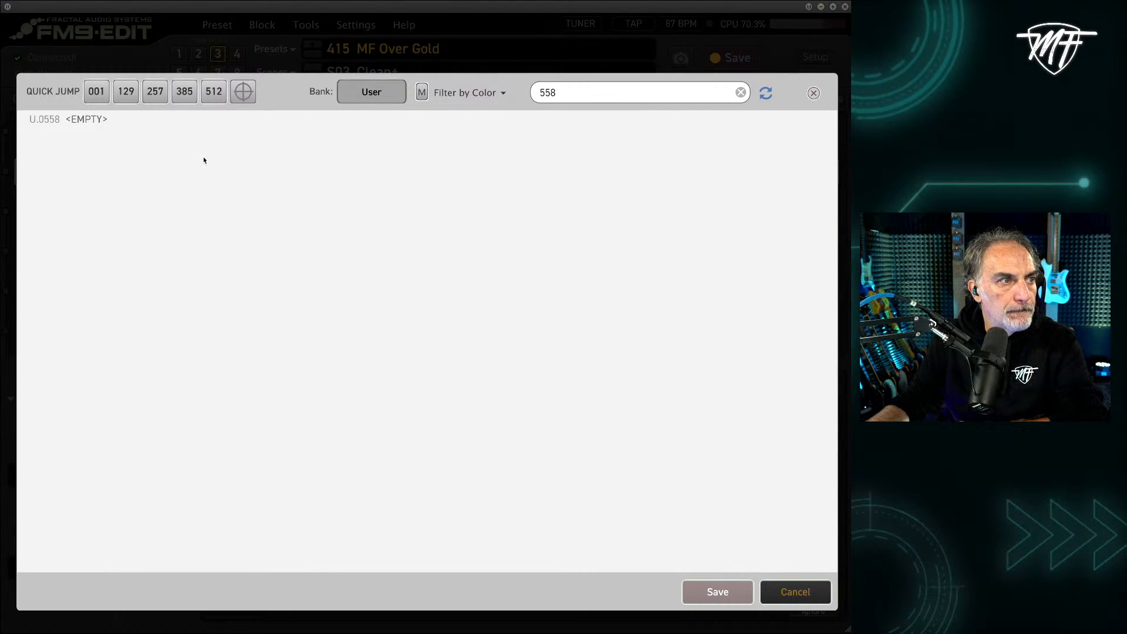
left_click(82, 119)
left_click(82, 119)
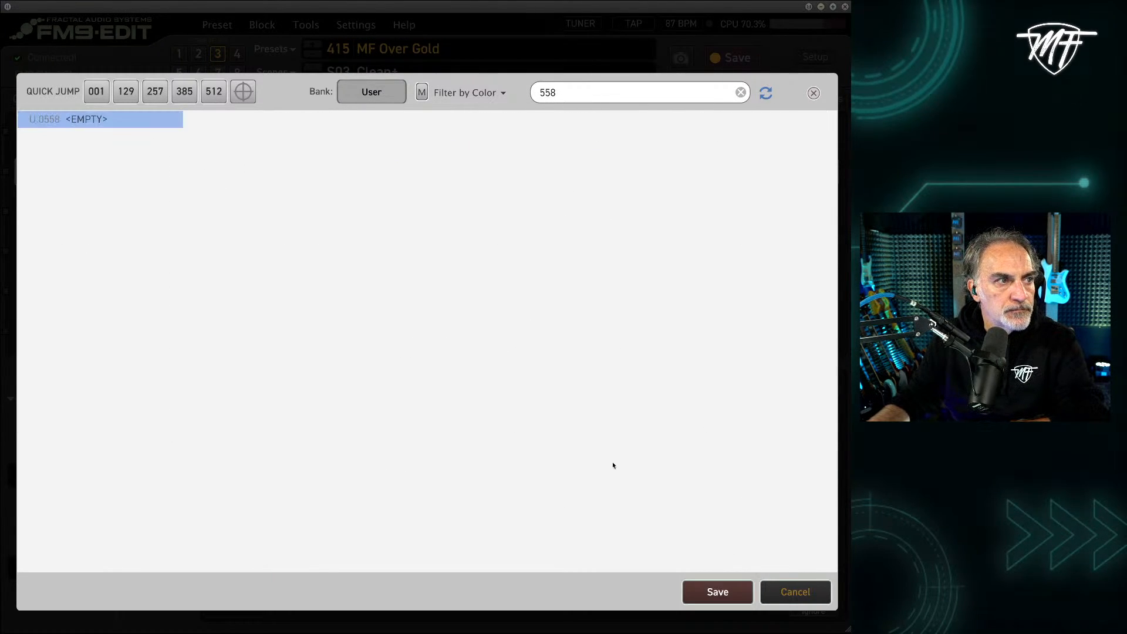
left_click(718, 592)
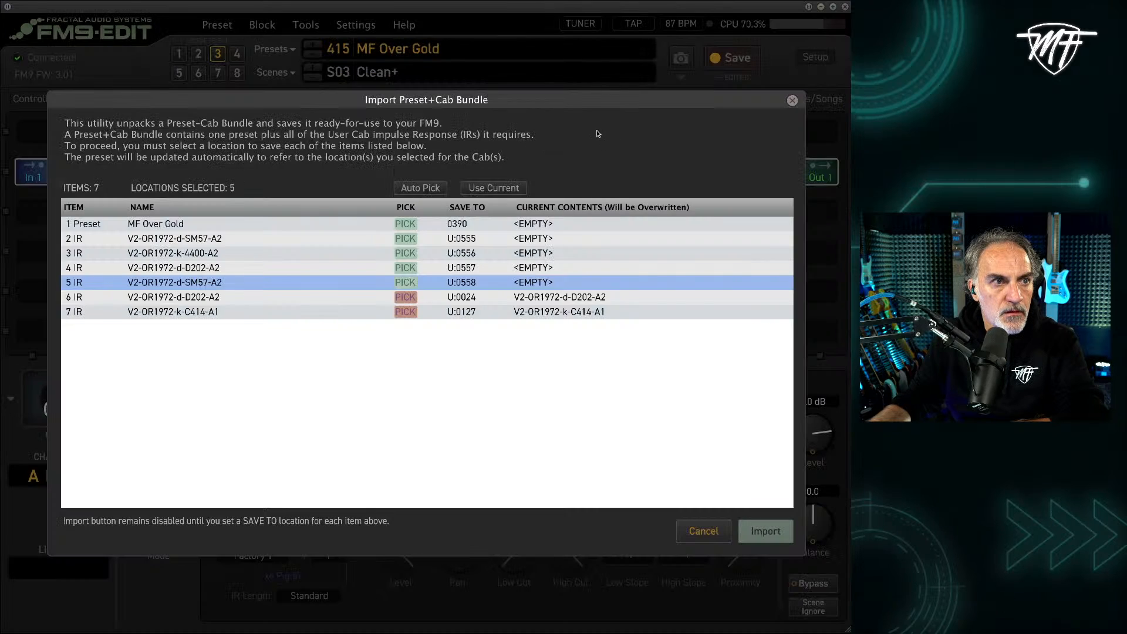
- Search for slot 559 and assign item 6, IR V2-OR1972-d-D202-A2, to empty user cab slot U.0559
left_click(407, 302)
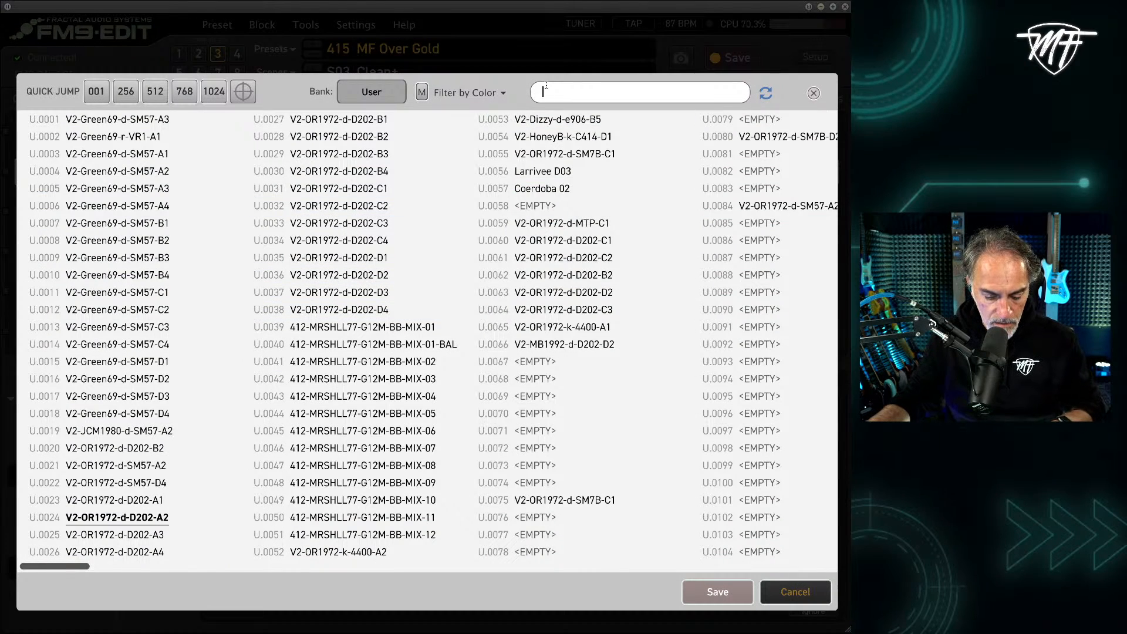
type("559")
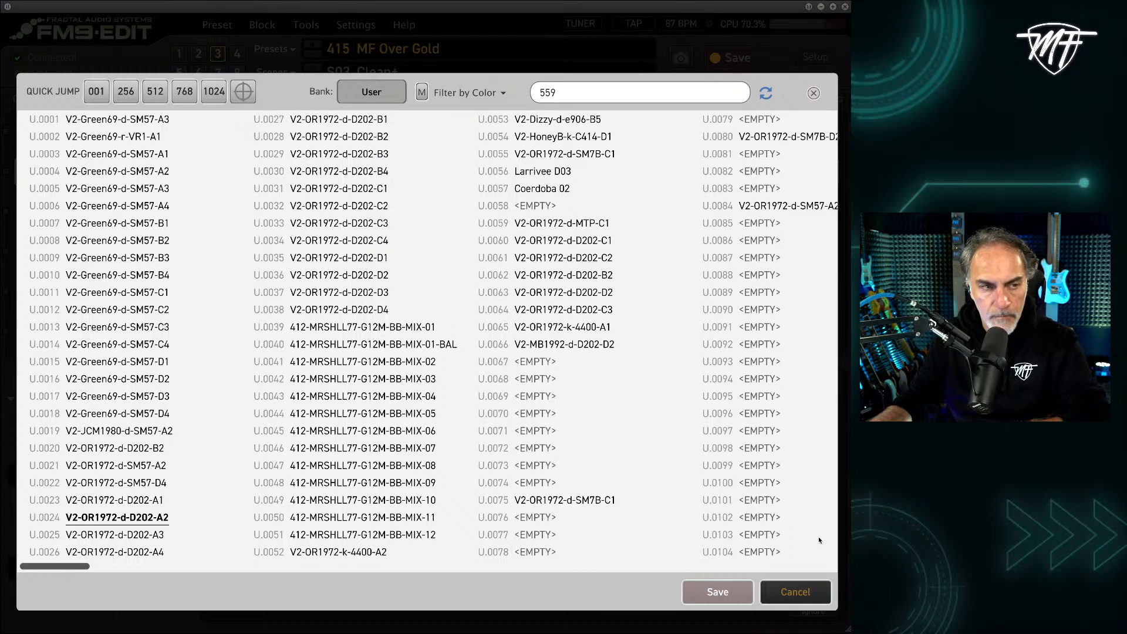
left_click(98, 124)
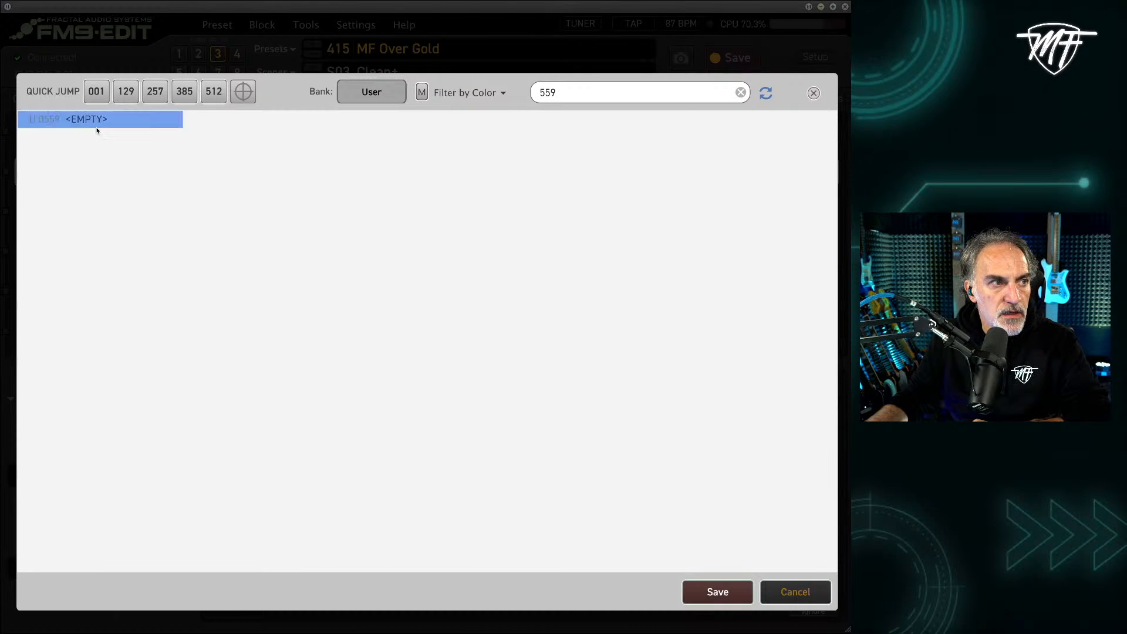
left_click(717, 592)
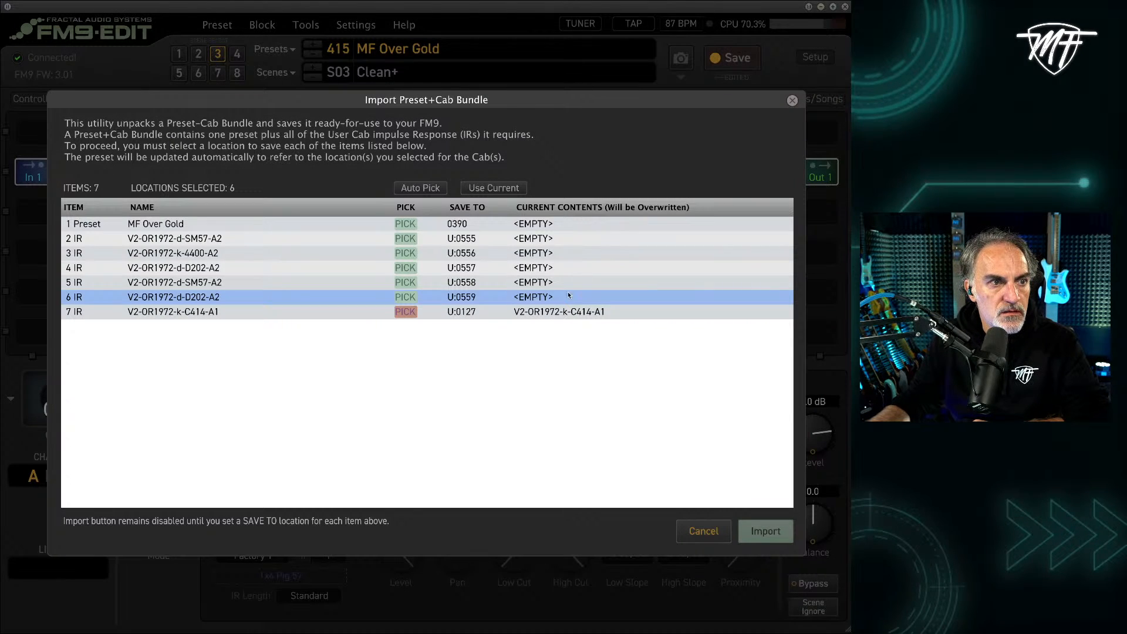
- Search for slot 560, assign item 7, IR V2-OR1972-k-C414-A1, to empty user cab slot U.0560, and import the bundle
left_click(405, 311)
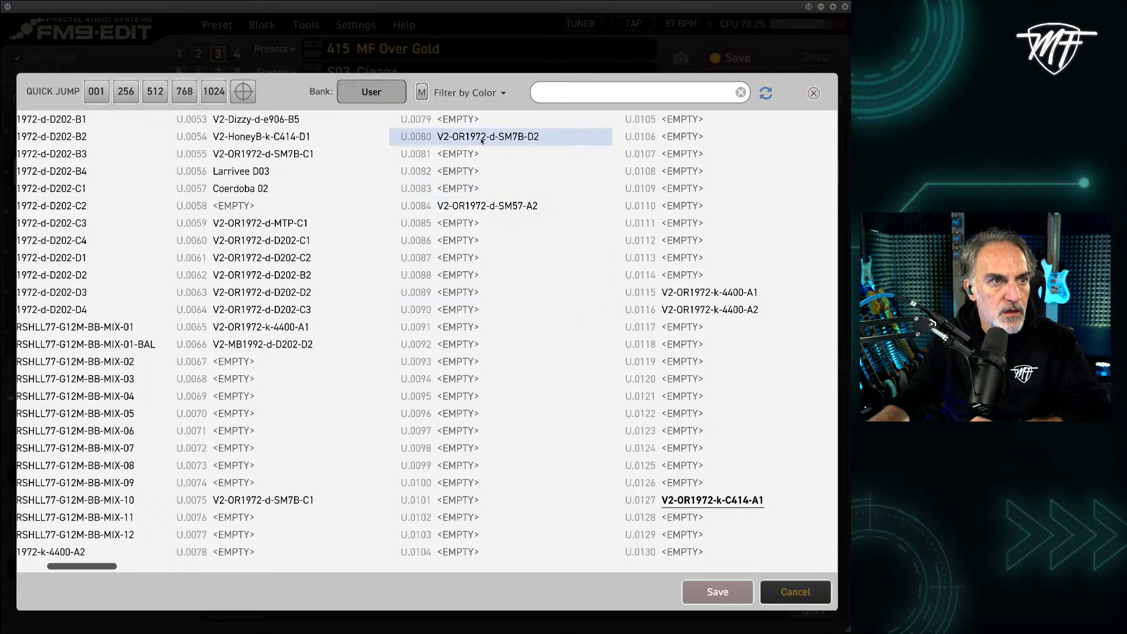
left_click(542, 94)
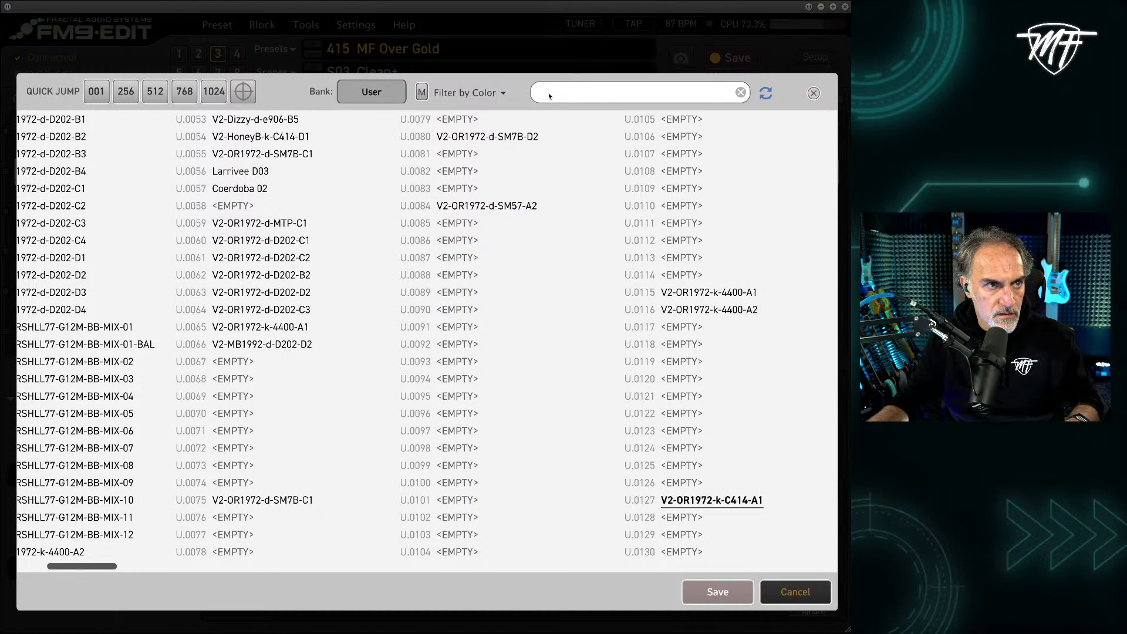
type("560")
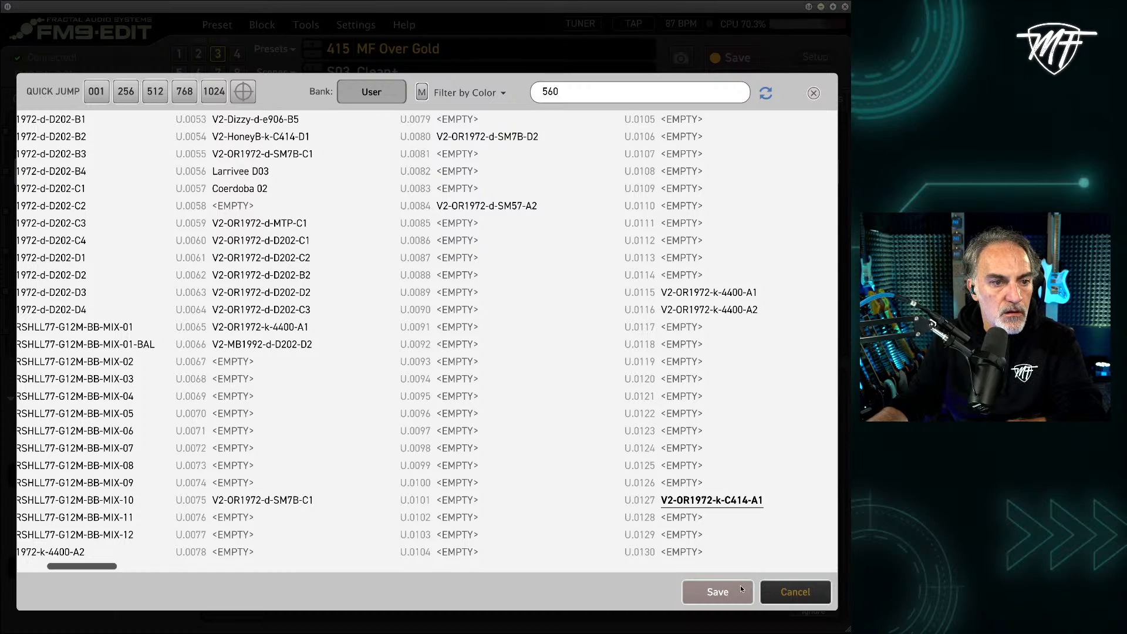
key("Return")
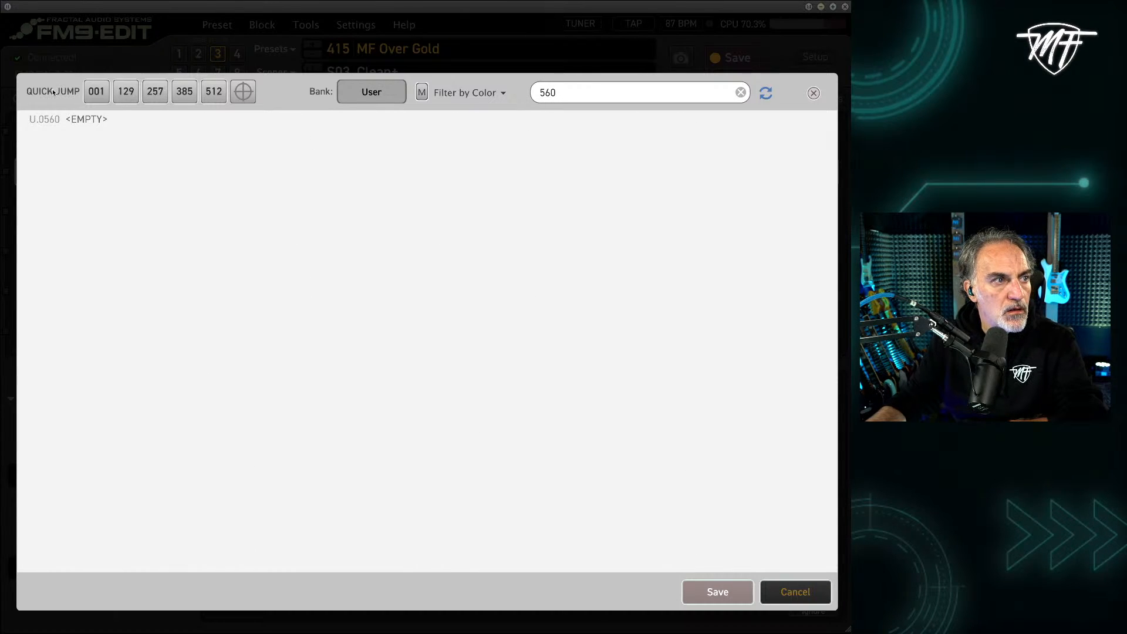
left_click(54, 119)
left_click(717, 592)
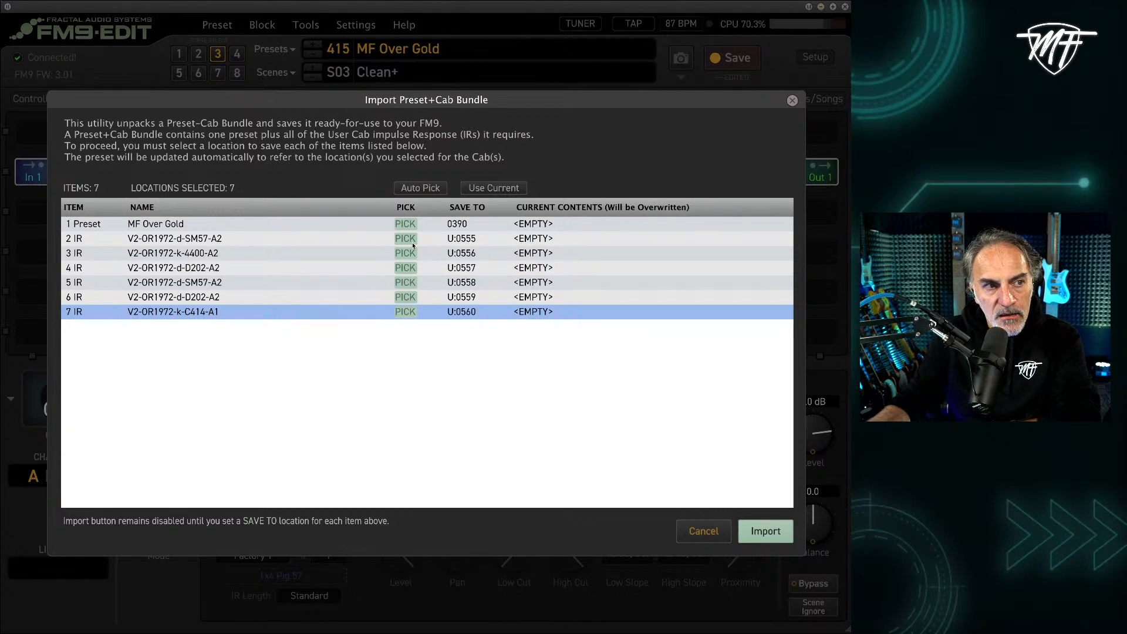
left_click(763, 537)
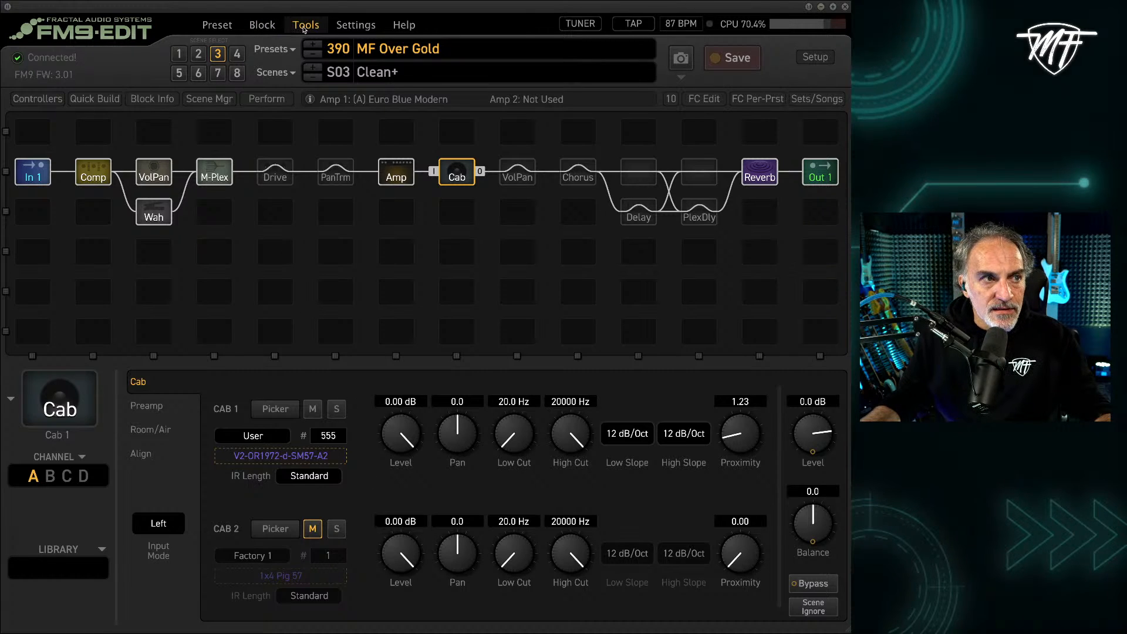
- Open Manage Presets, dismiss its introduction and bring up the empty slots at the end of the preset list
left_click(362, 30)
mouse_move(306, 26)
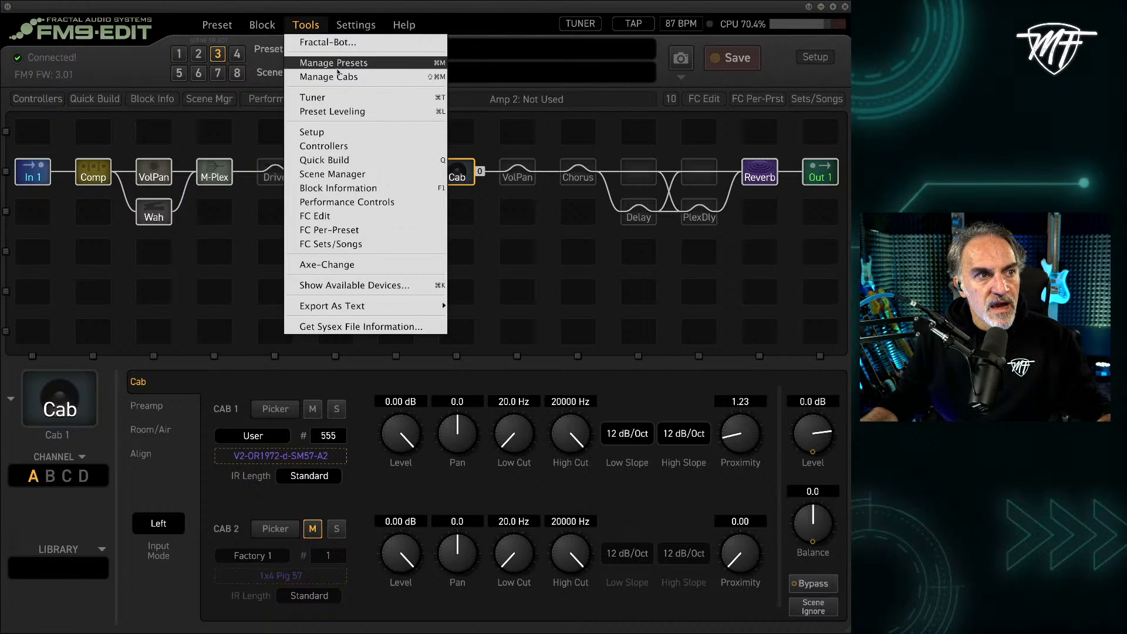
left_click(340, 64)
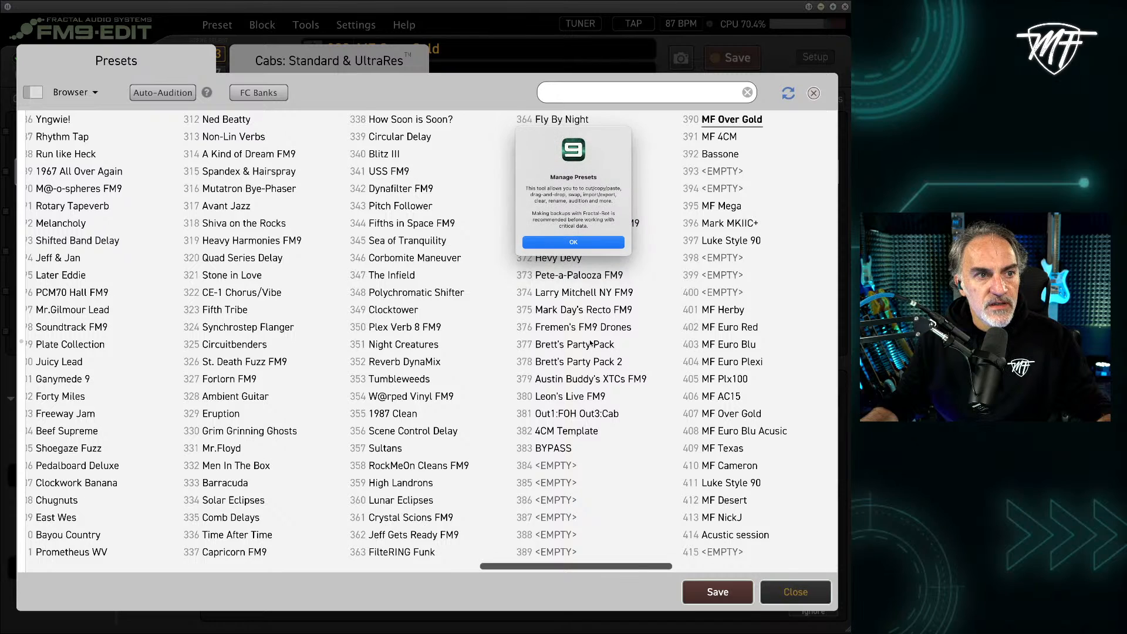
left_click(585, 243)
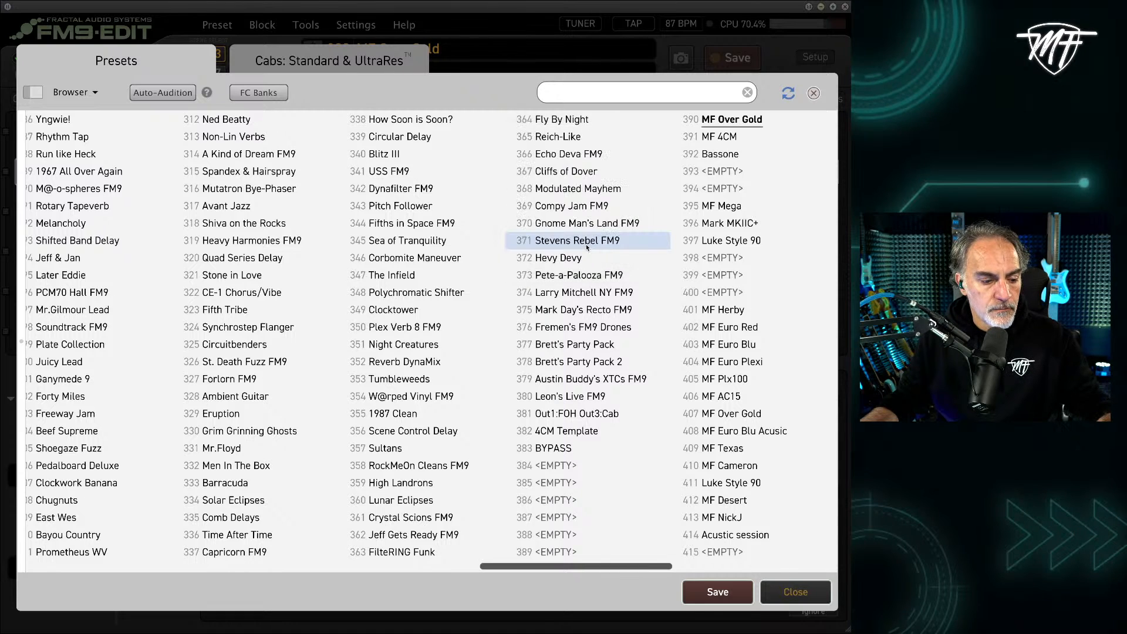
left_click(703, 567)
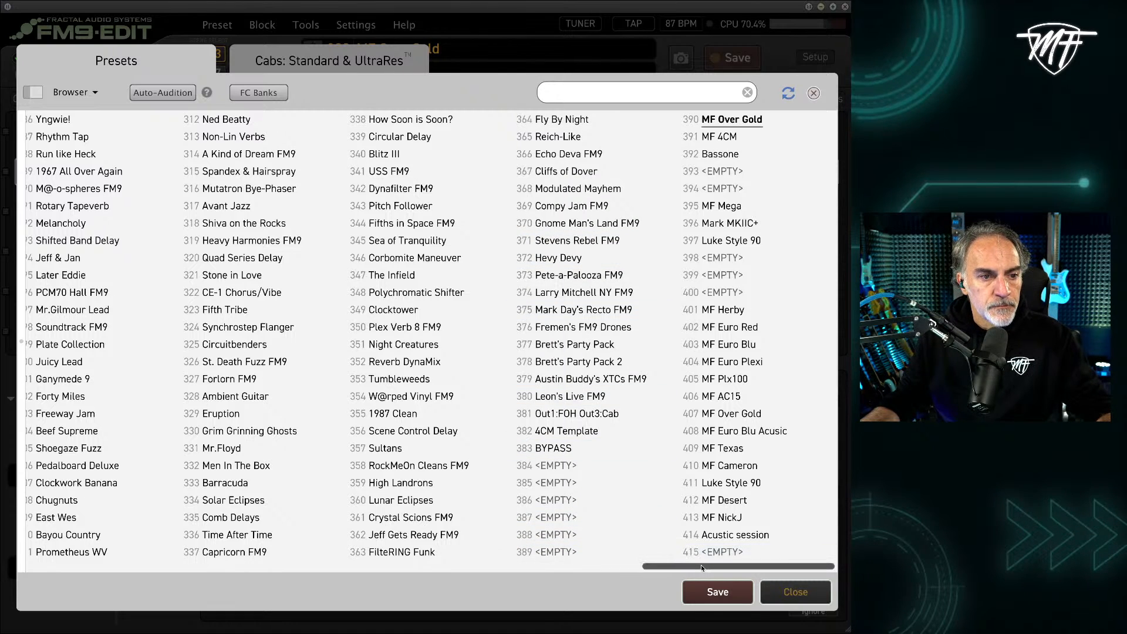
left_click(573, 240)
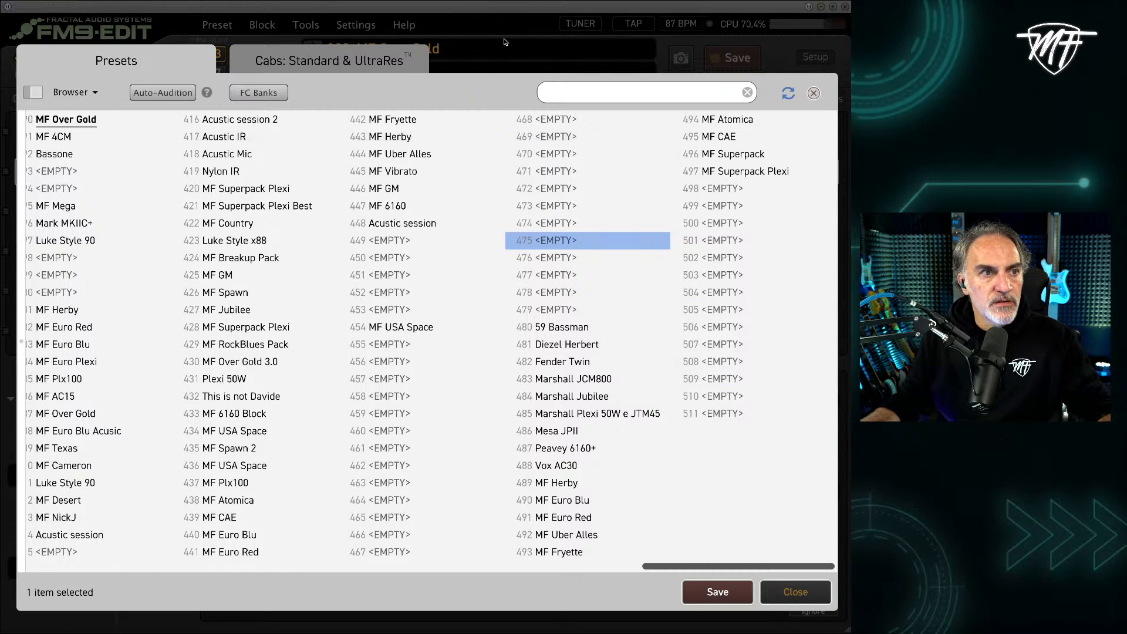
- Open a Finder window on the Patch > FM9 > test folder and position it so the empty preset slots stay accessible
key("super+n")
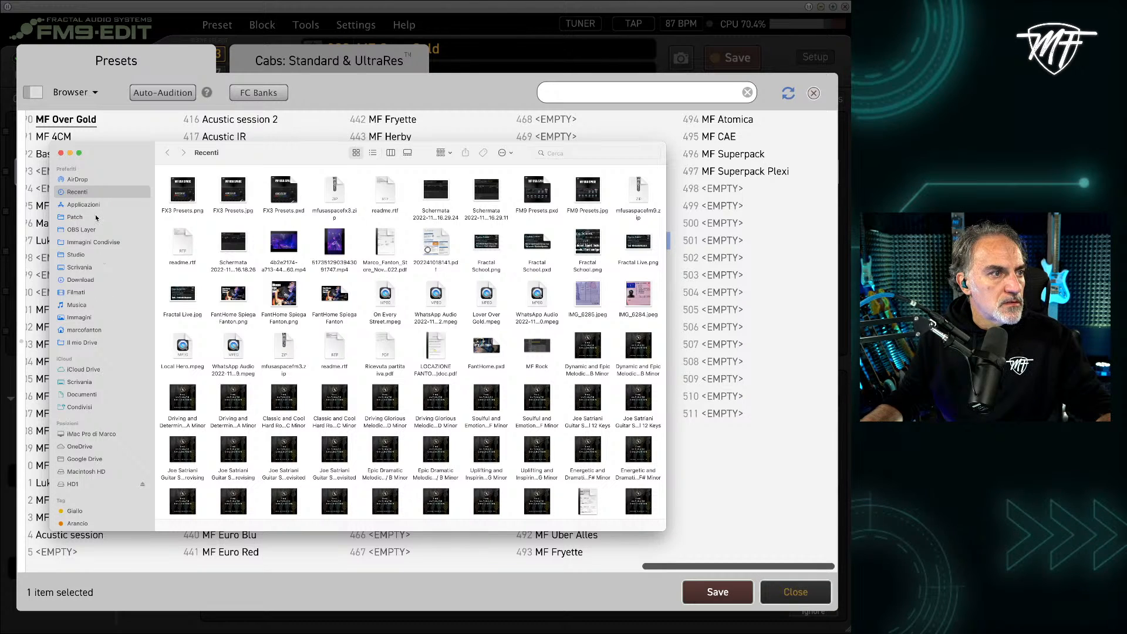
left_click(75, 218)
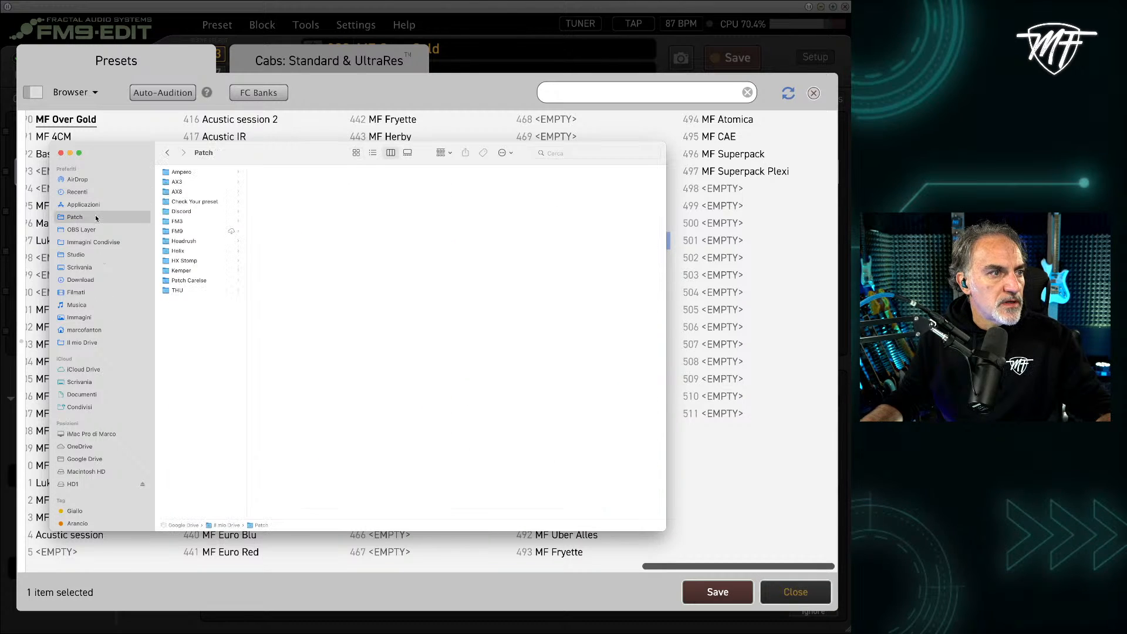
left_click(197, 233)
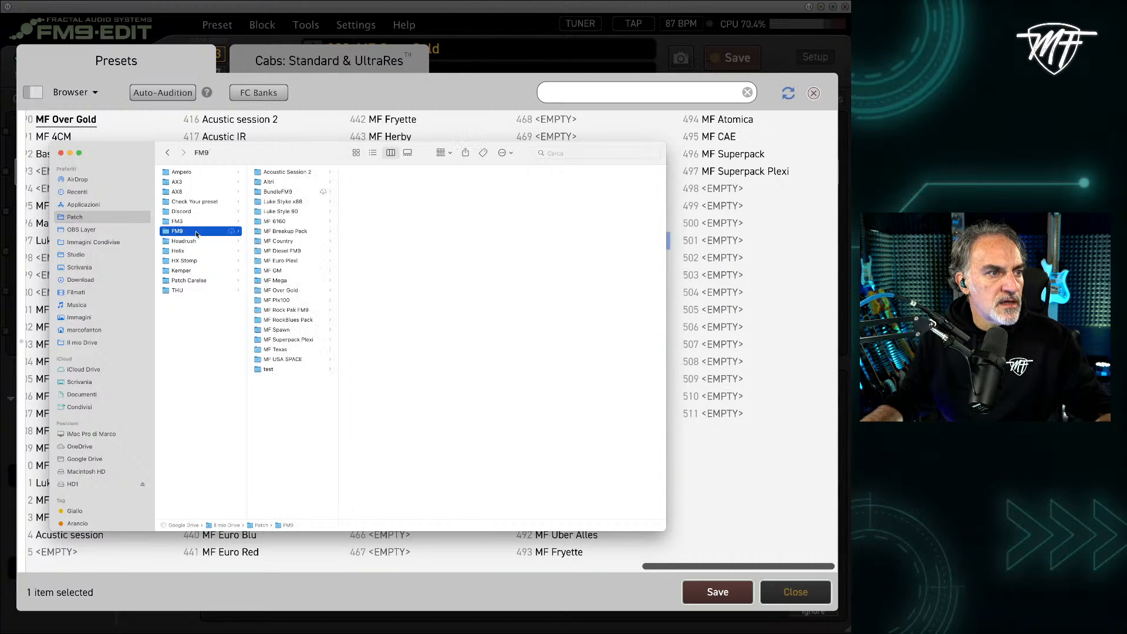
left_click(279, 369)
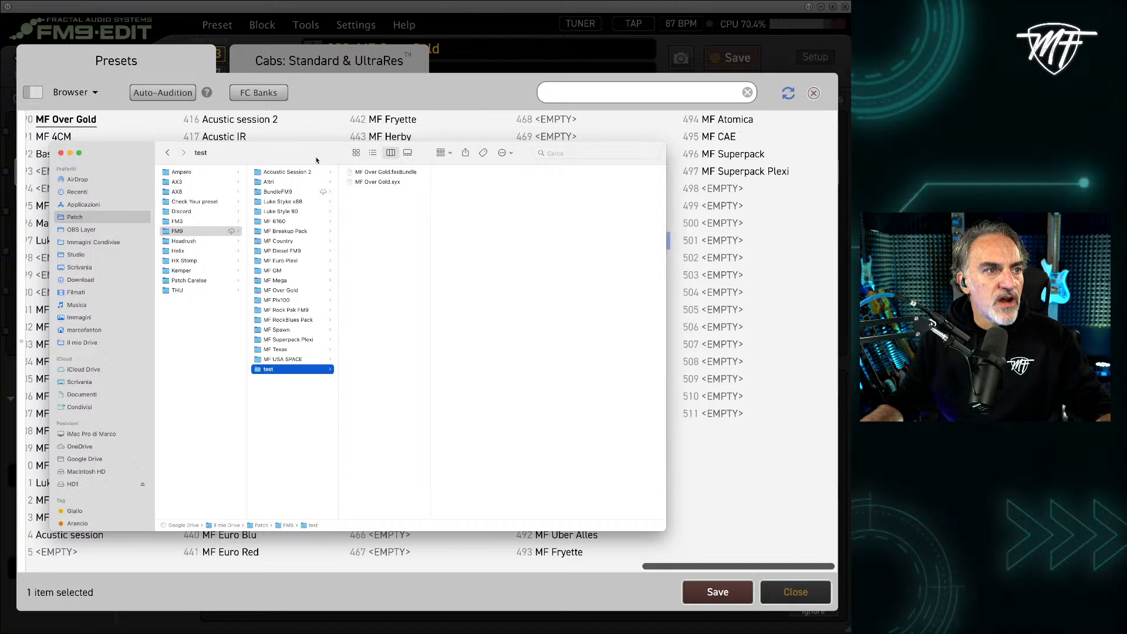
left_click_drag(316, 160, 287, 191)
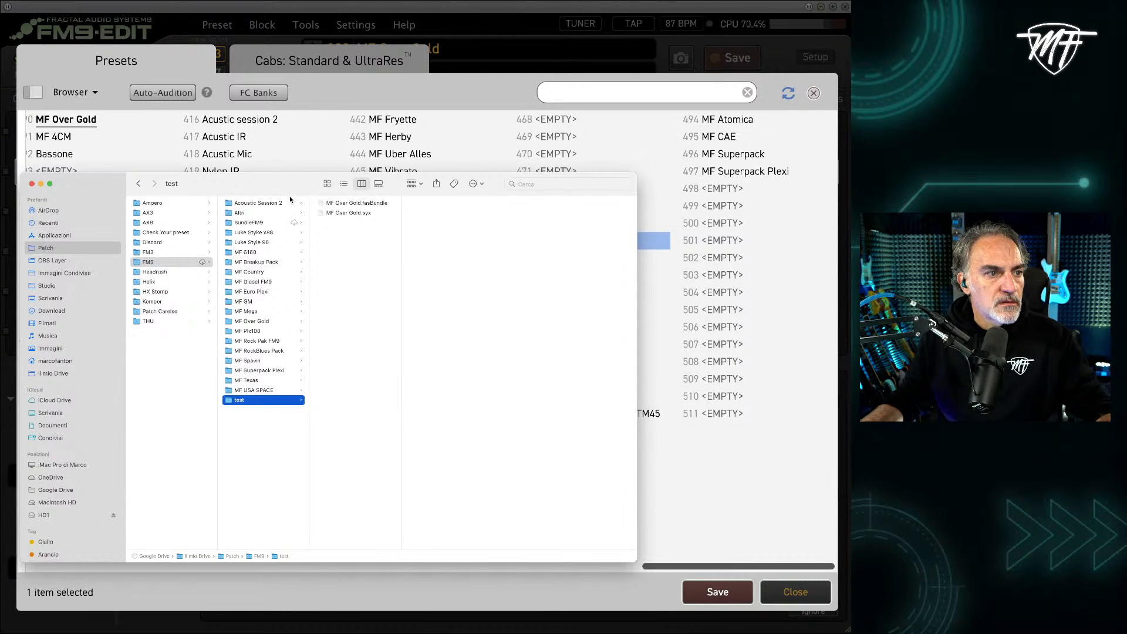
- Import MF Over Gold.syx from the test folder into empty preset slot 498 and save the change to the FM9
left_click(367, 214)
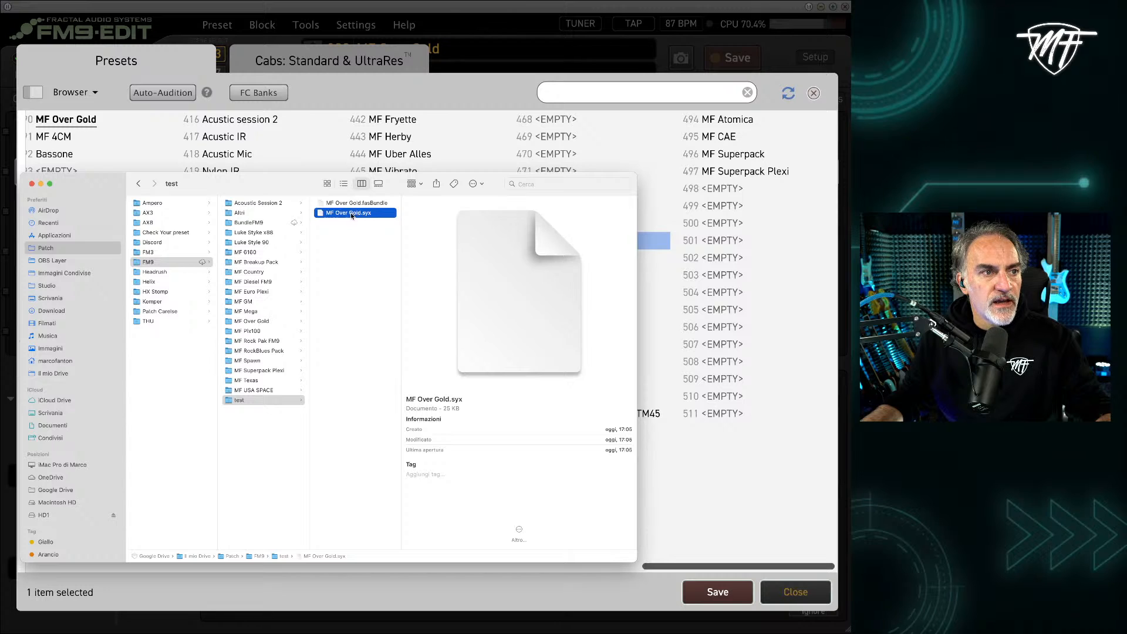
left_click_drag(353, 215, 708, 197)
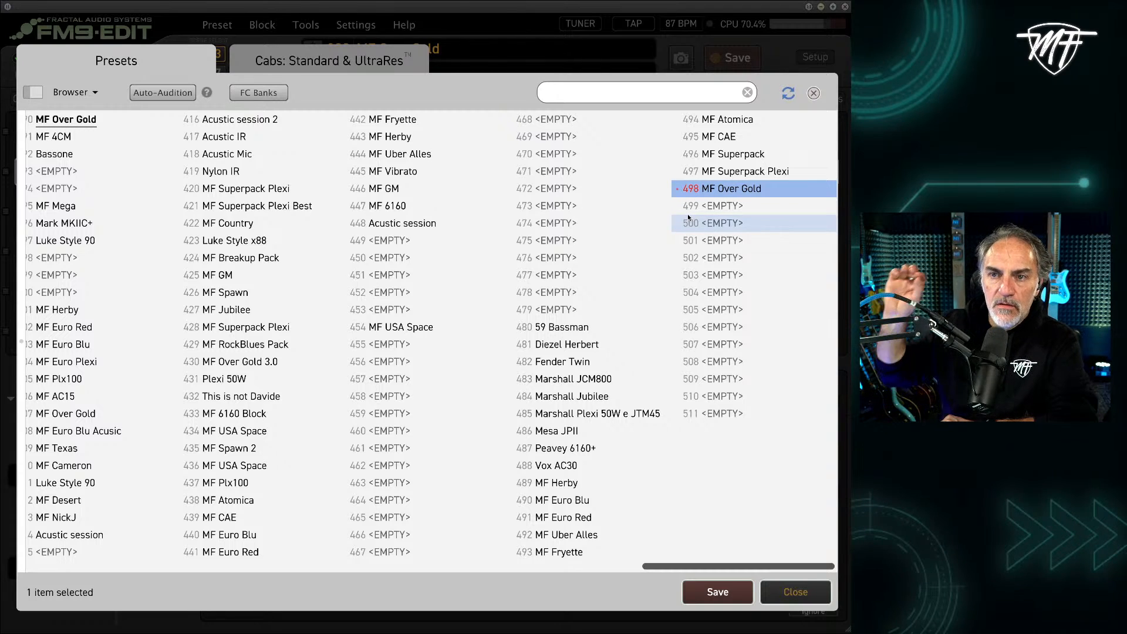
left_click(718, 593)
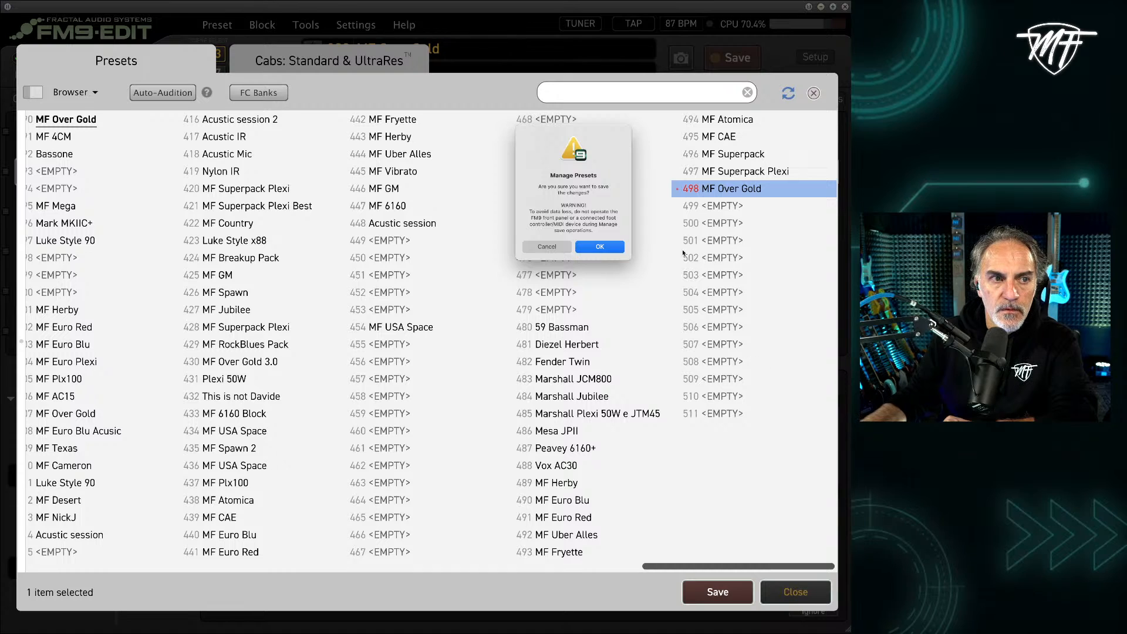
left_click(614, 252)
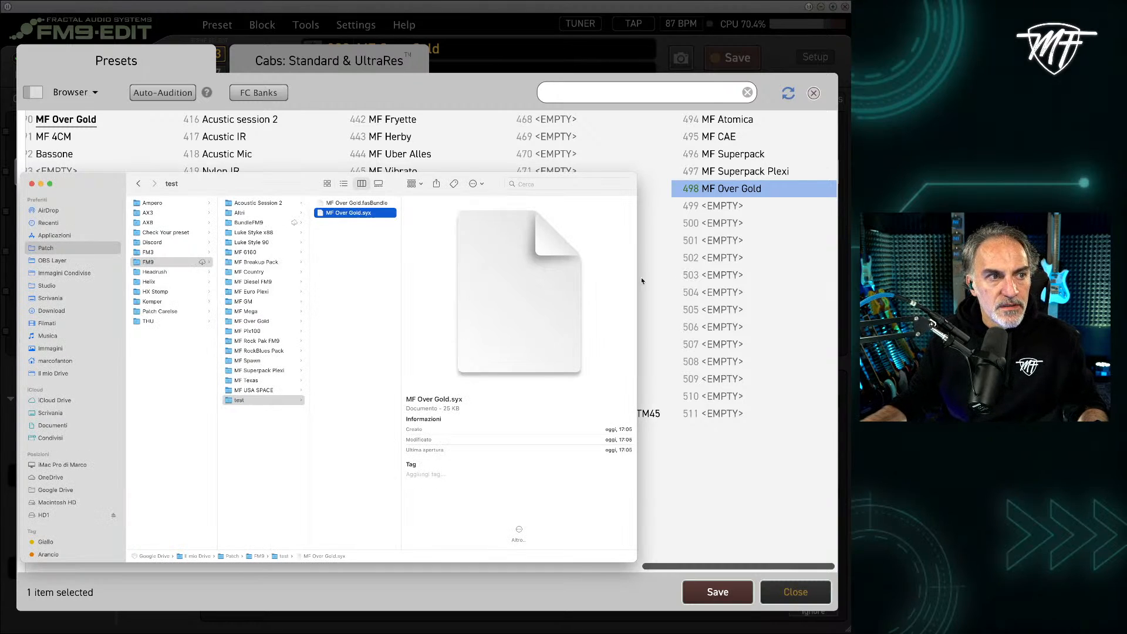
- Try to import MF Over Gold.fasBundle into empty slot 499 through the preset manager, then close the manager
left_click(344, 203)
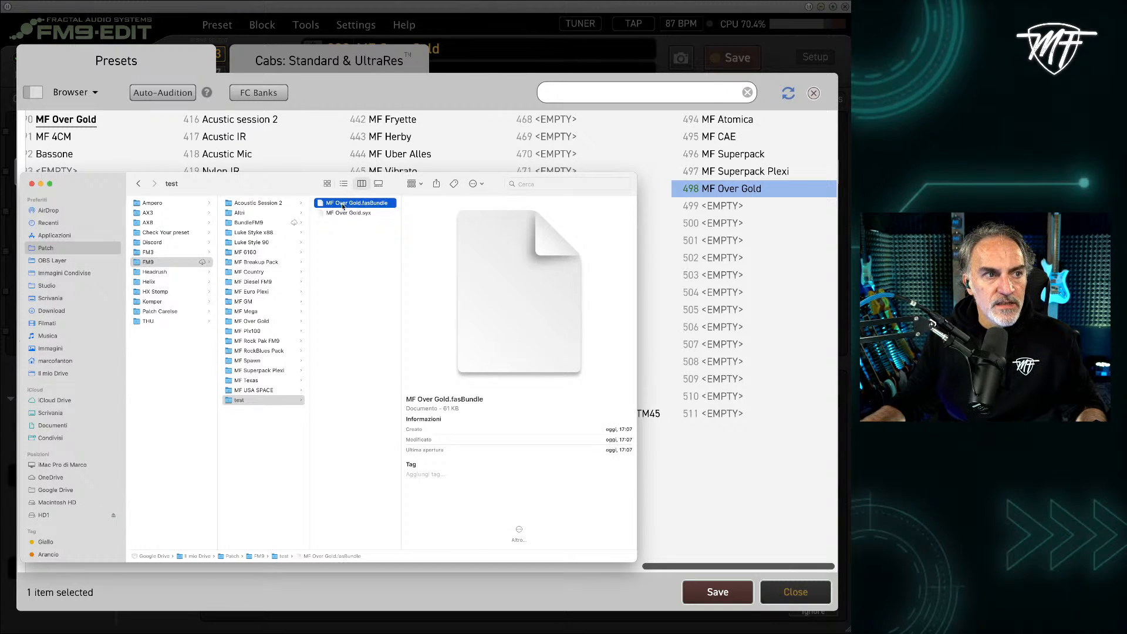
left_click_drag(332, 205, 710, 209)
left_click(545, 138)
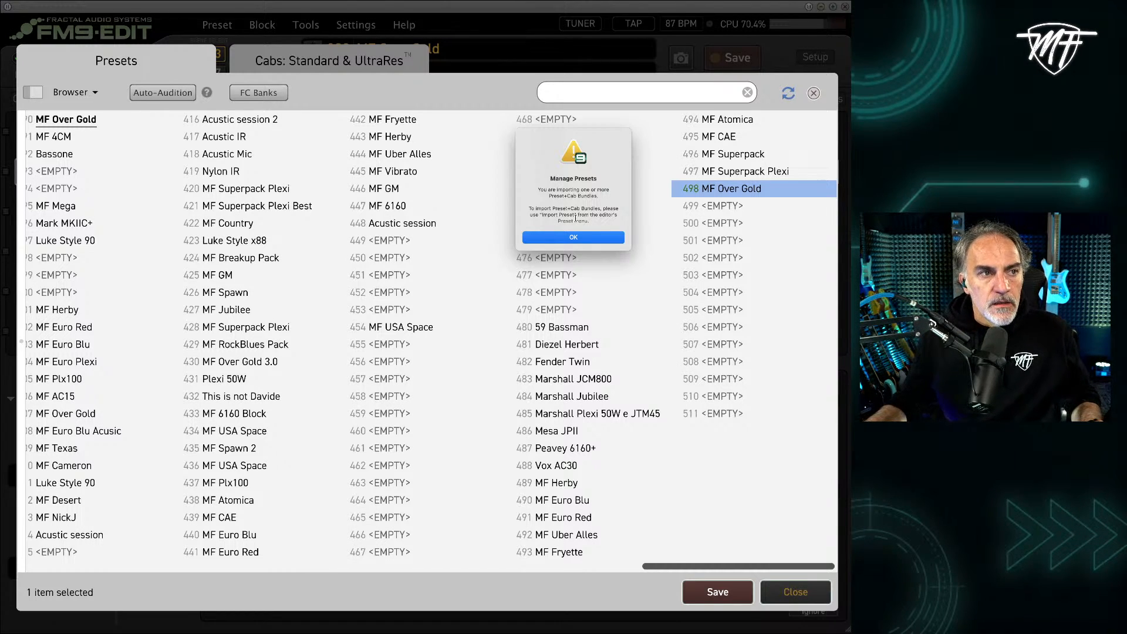
left_click(561, 237)
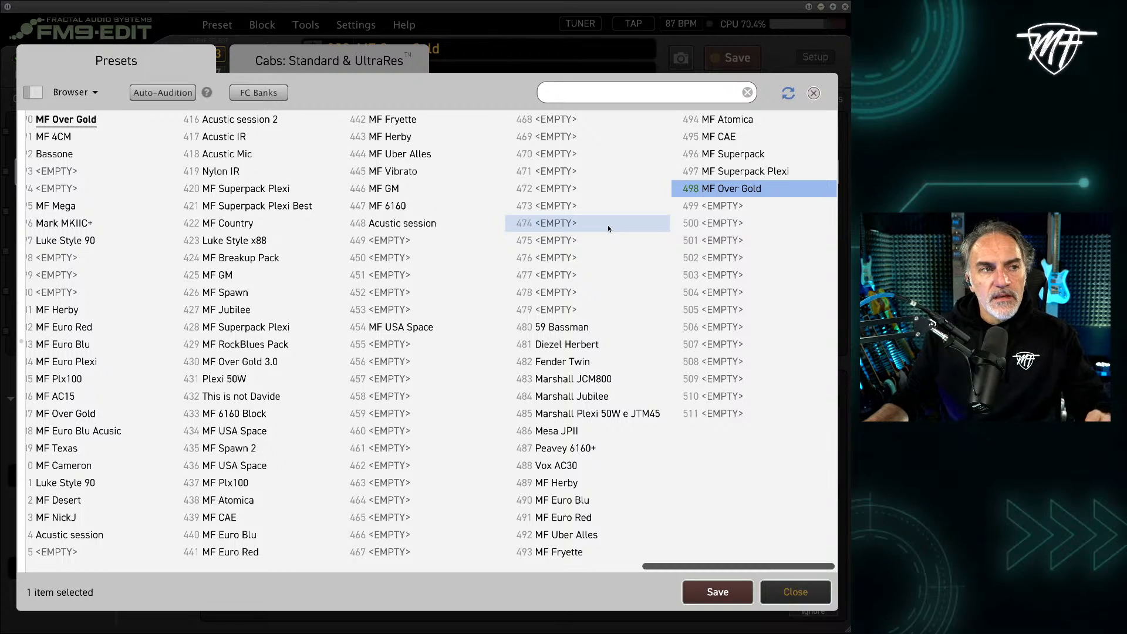
left_click(799, 593)
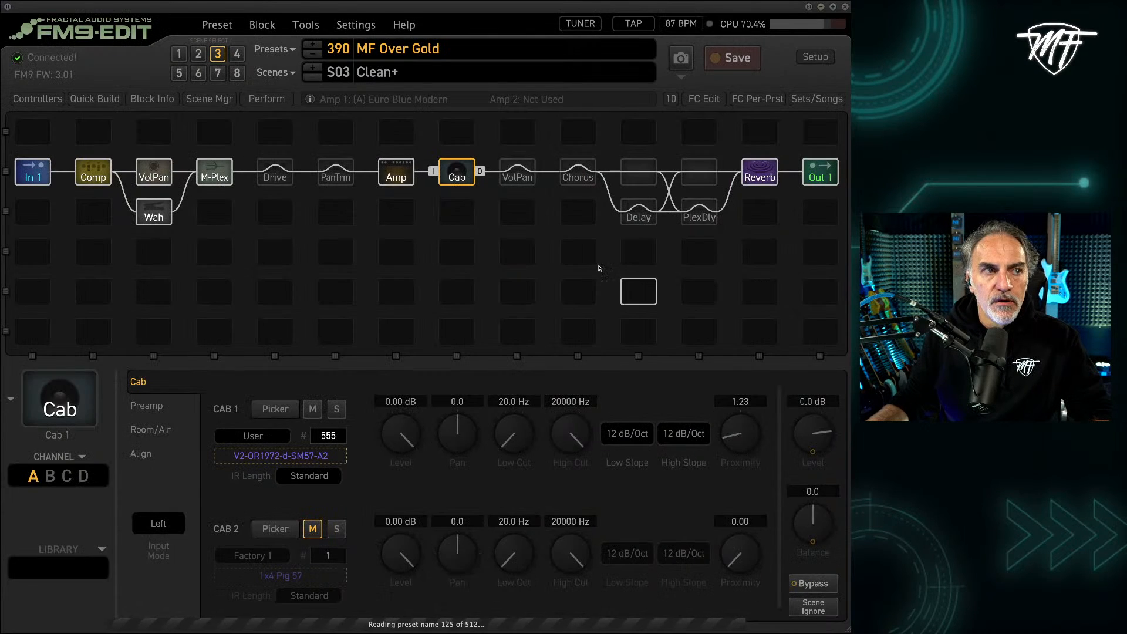
left_click(306, 24)
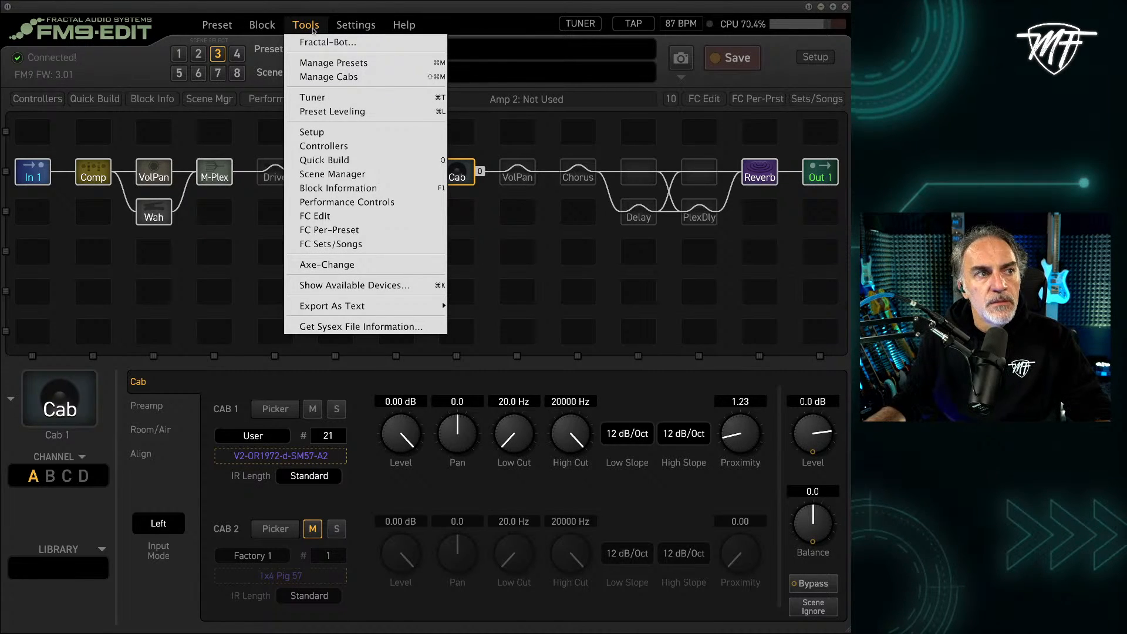
mouse_move(261, 33)
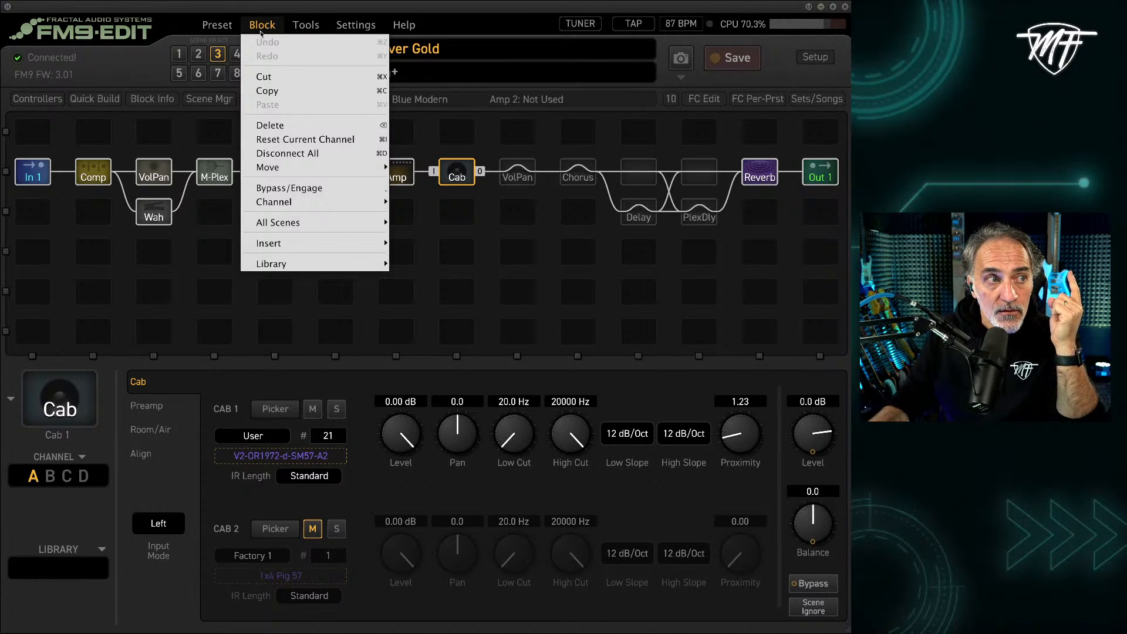
mouse_move(217, 25)
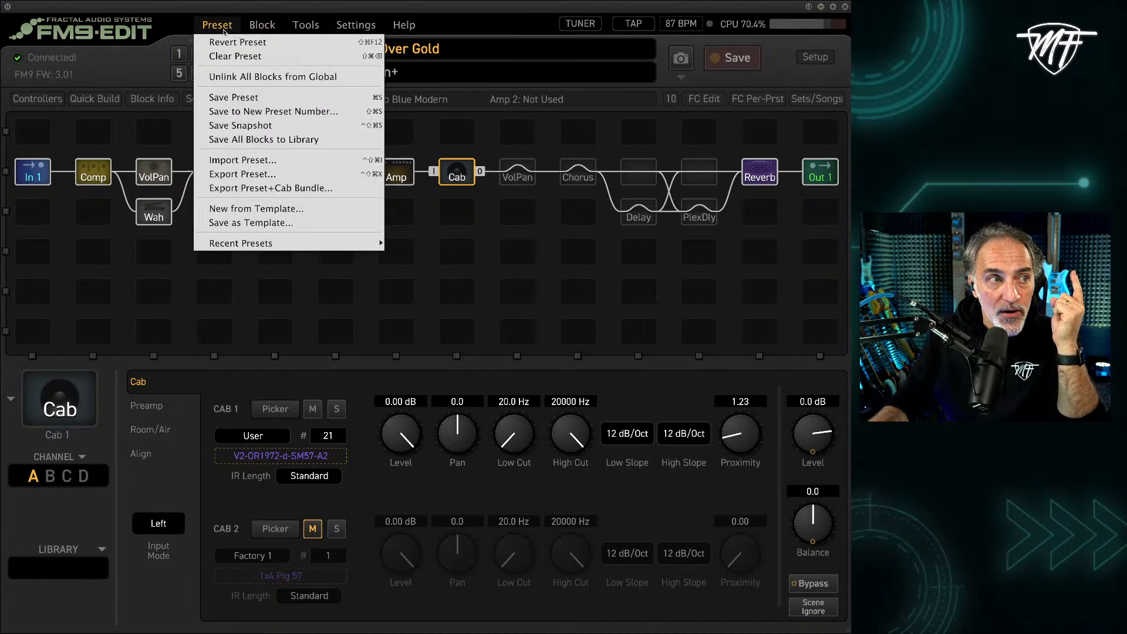
left_click(268, 165)
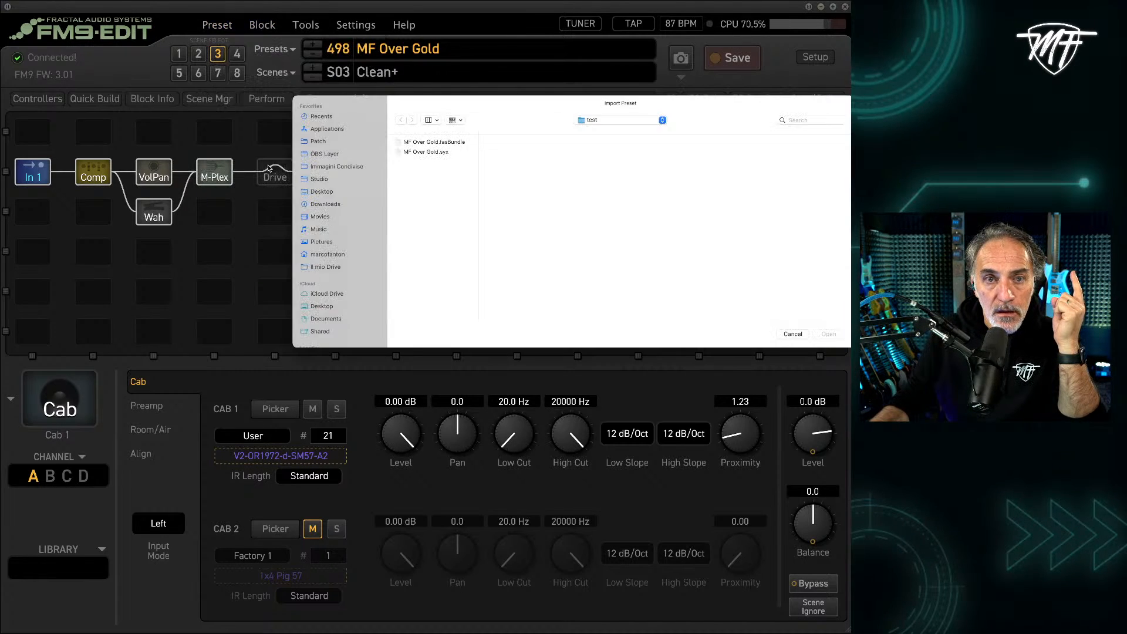
left_click(792, 334)
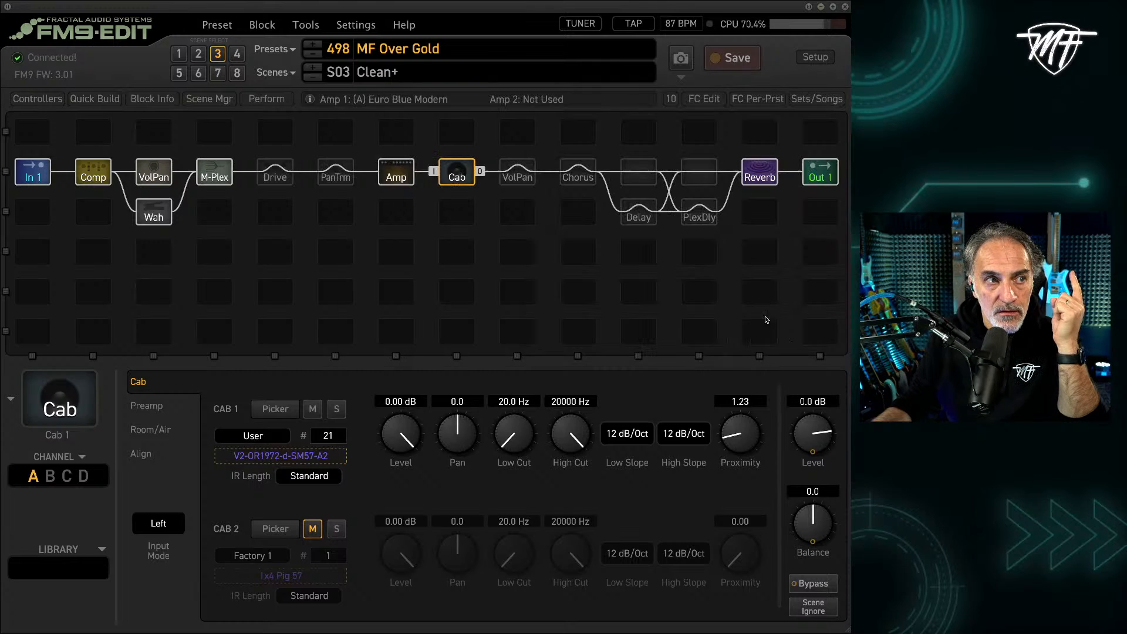
- Load empty preset slot 499 and start the Import Preset command
left_click(279, 50)
left_click(746, 207)
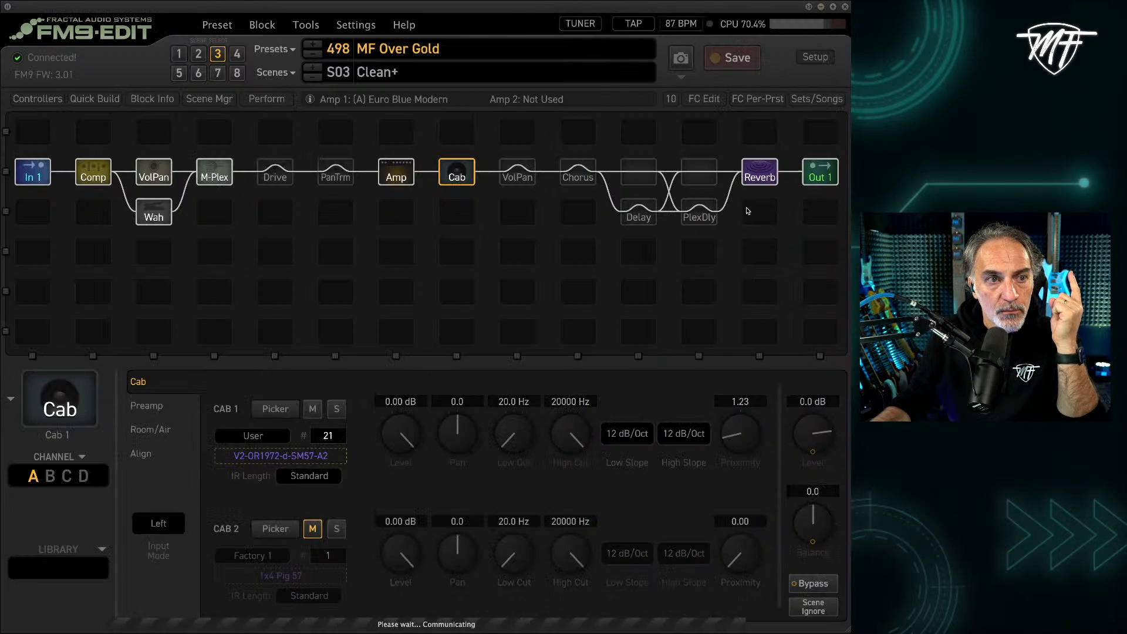
left_click(217, 25)
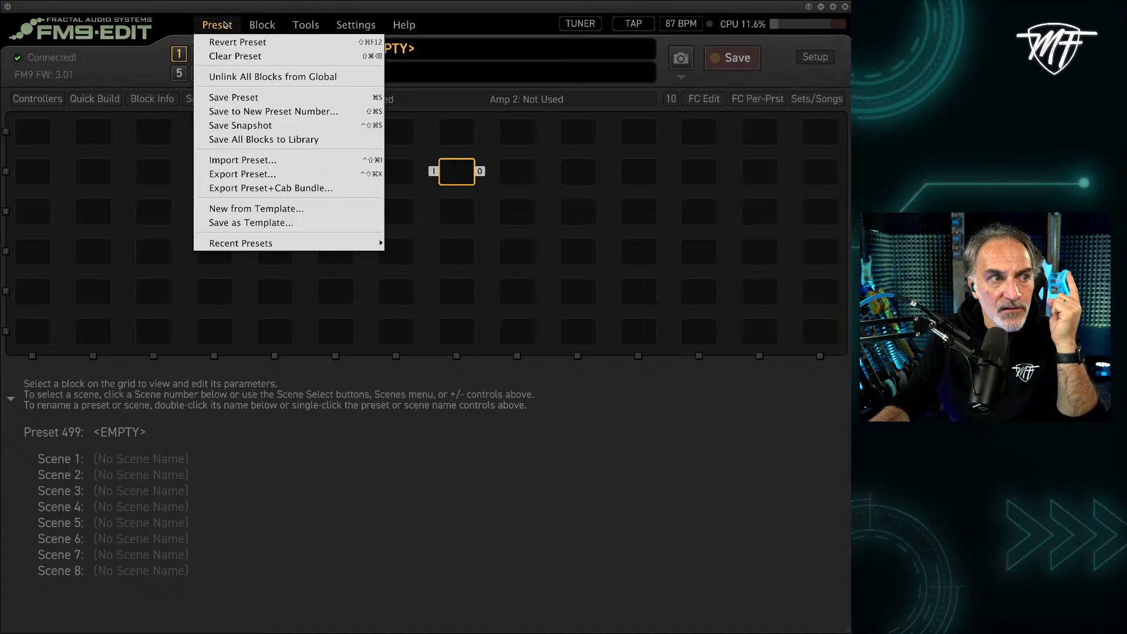
left_click(370, 160)
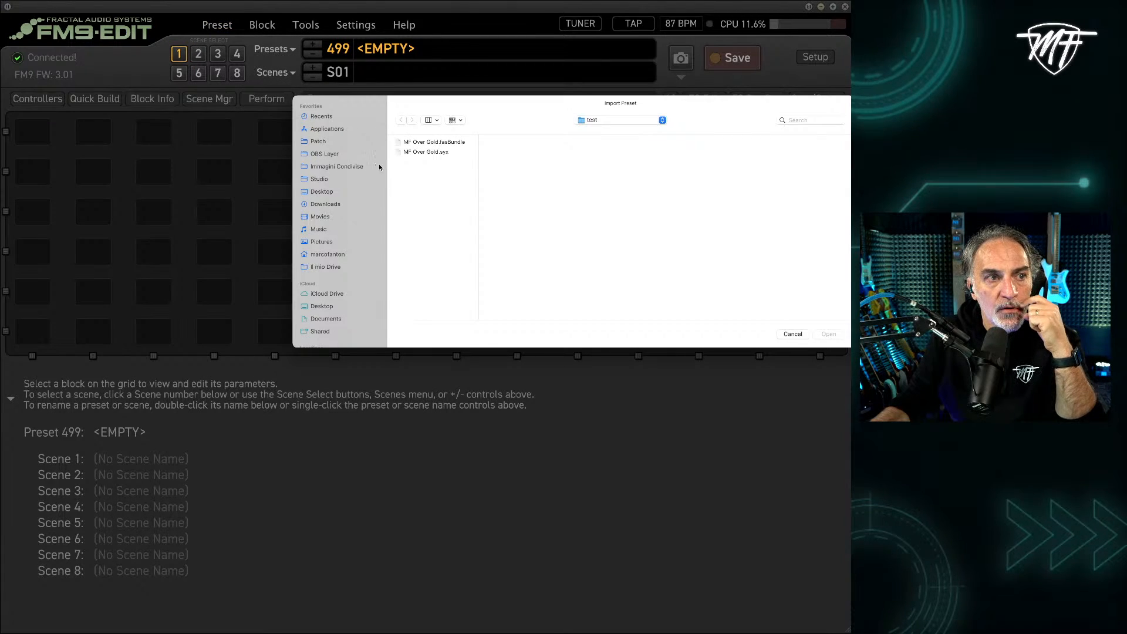
- Open Luke Style x88.fasBundle for import from the Patch > AX3 > FW20 > Luke Style x88 folder
left_click(636, 120)
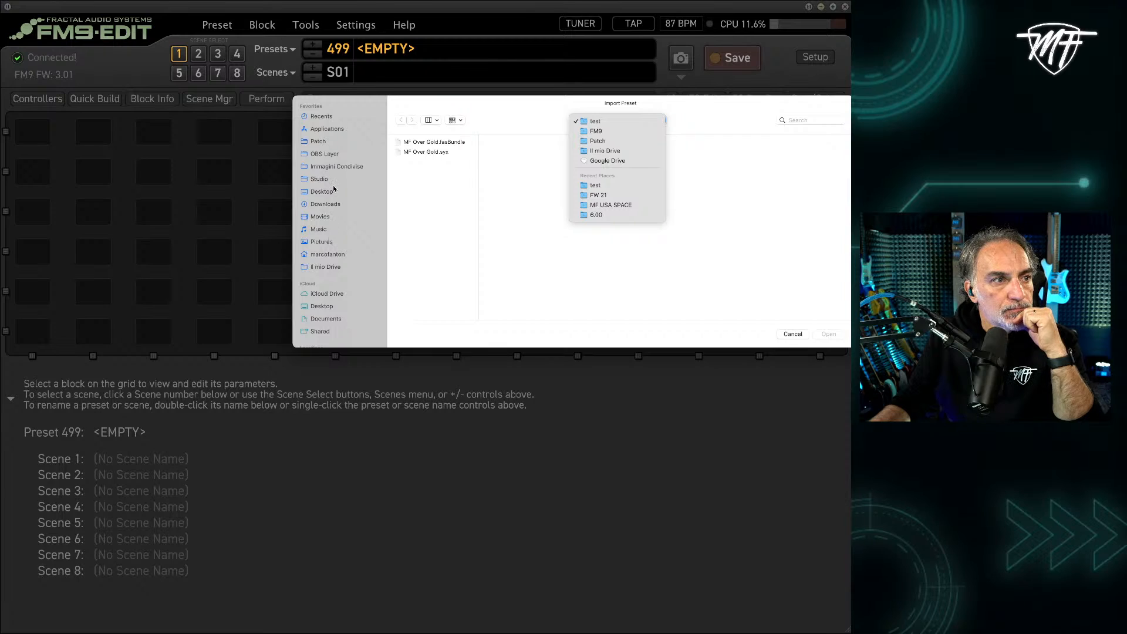
key("Escape")
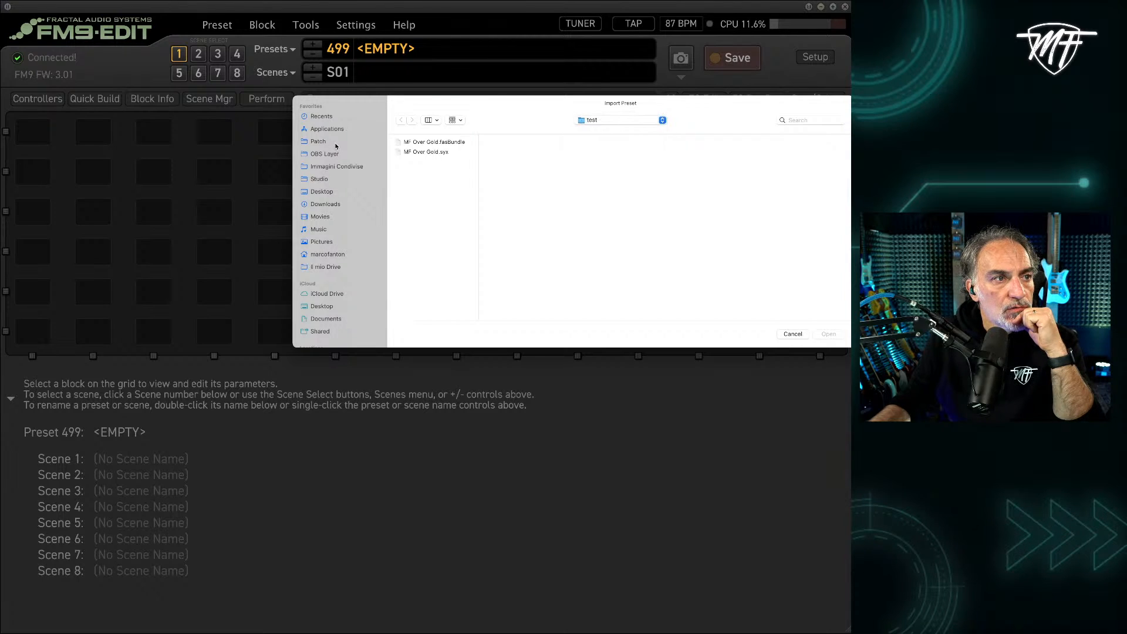
left_click(320, 142)
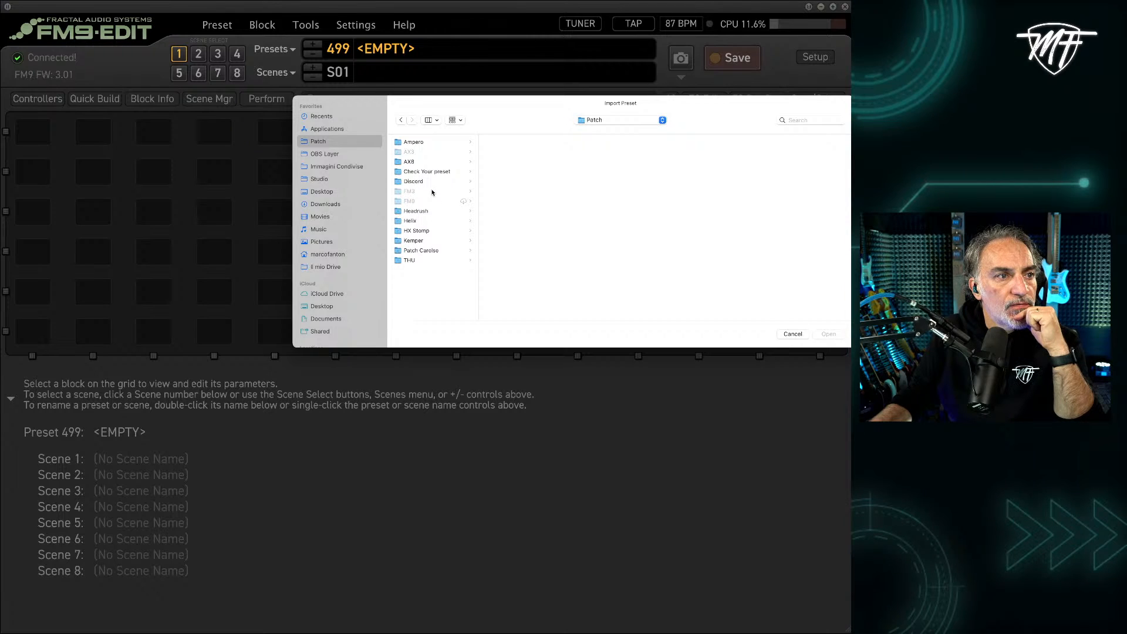
left_click(431, 154)
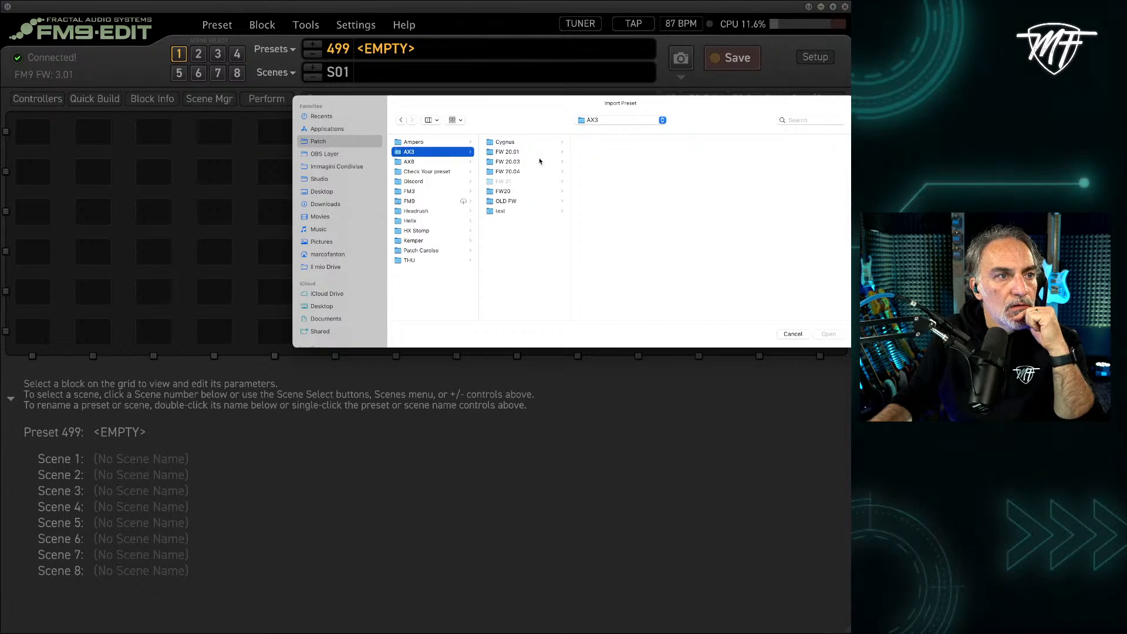
left_click(538, 192)
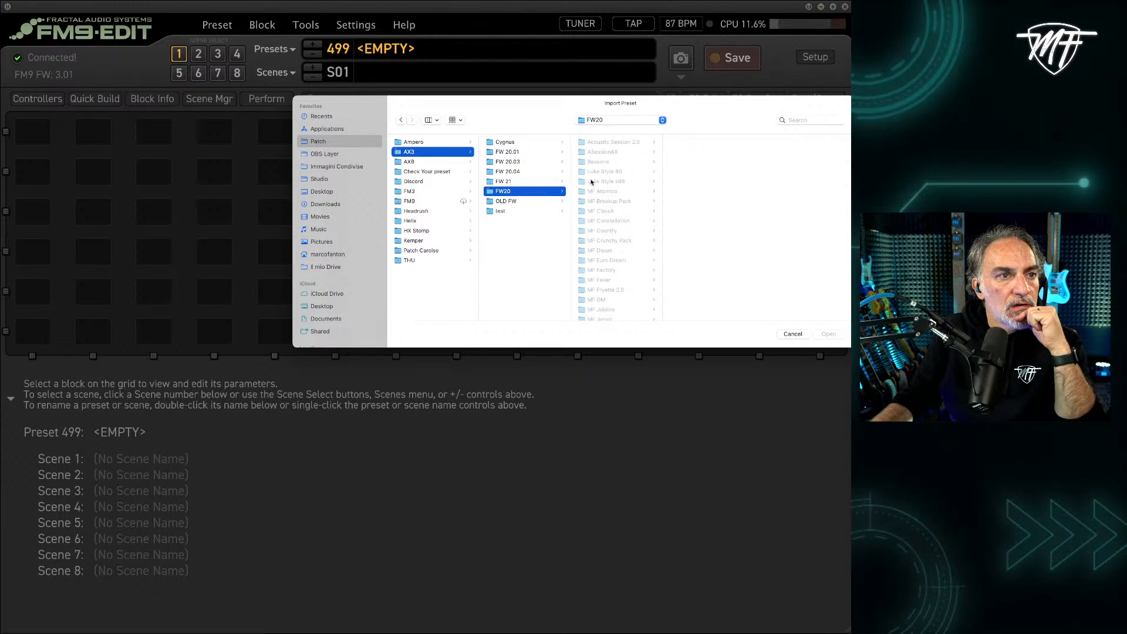
left_click(625, 182)
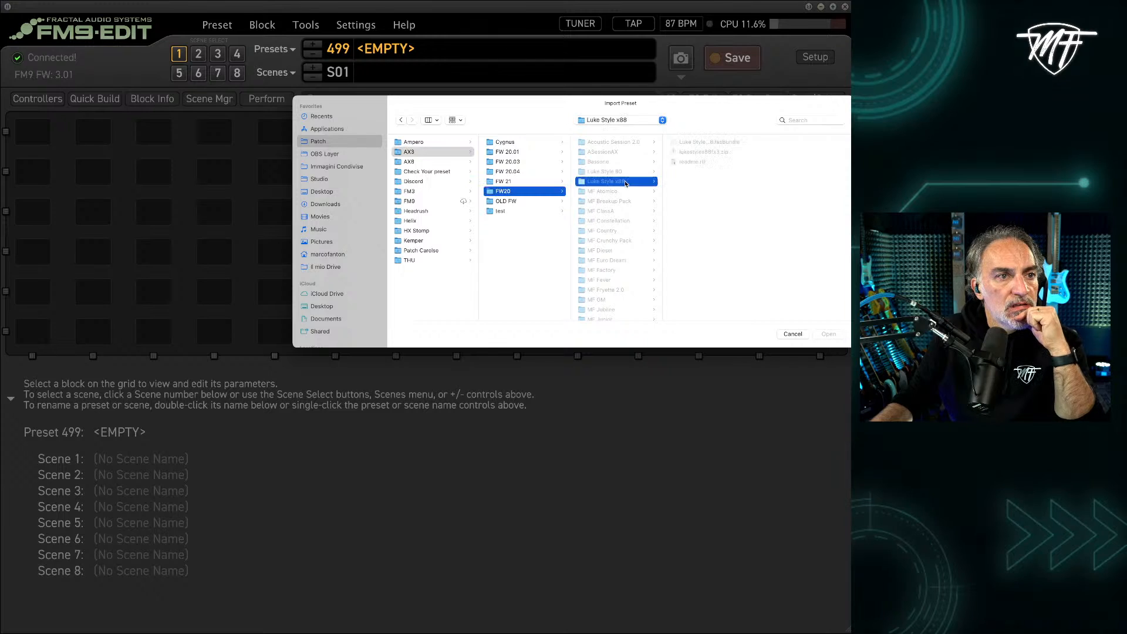
left_click(716, 145)
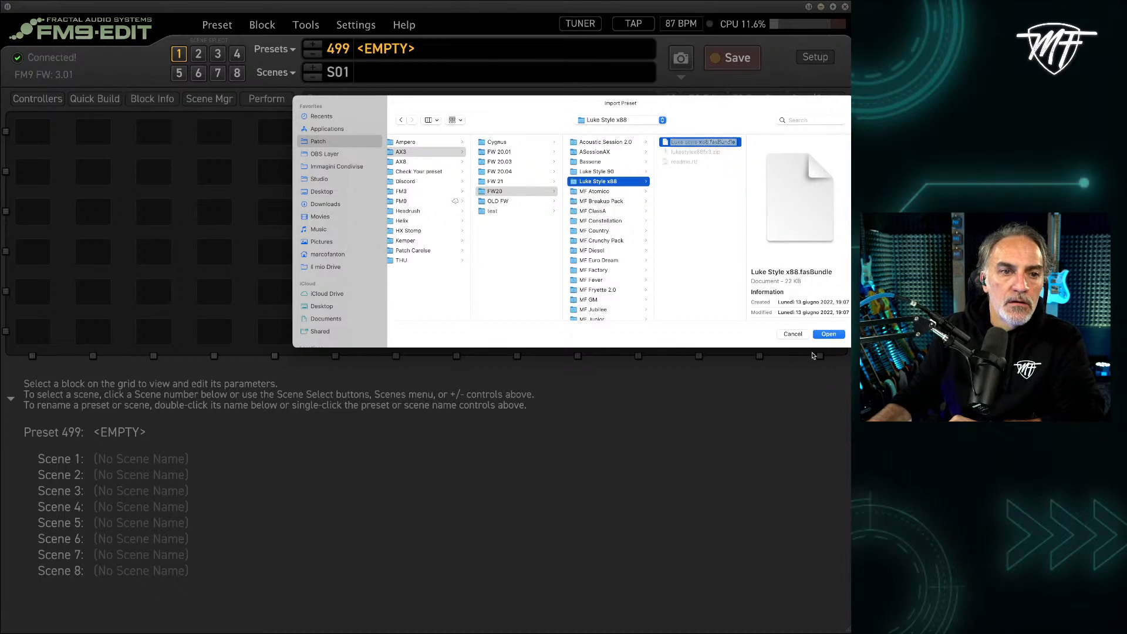
left_click(828, 335)
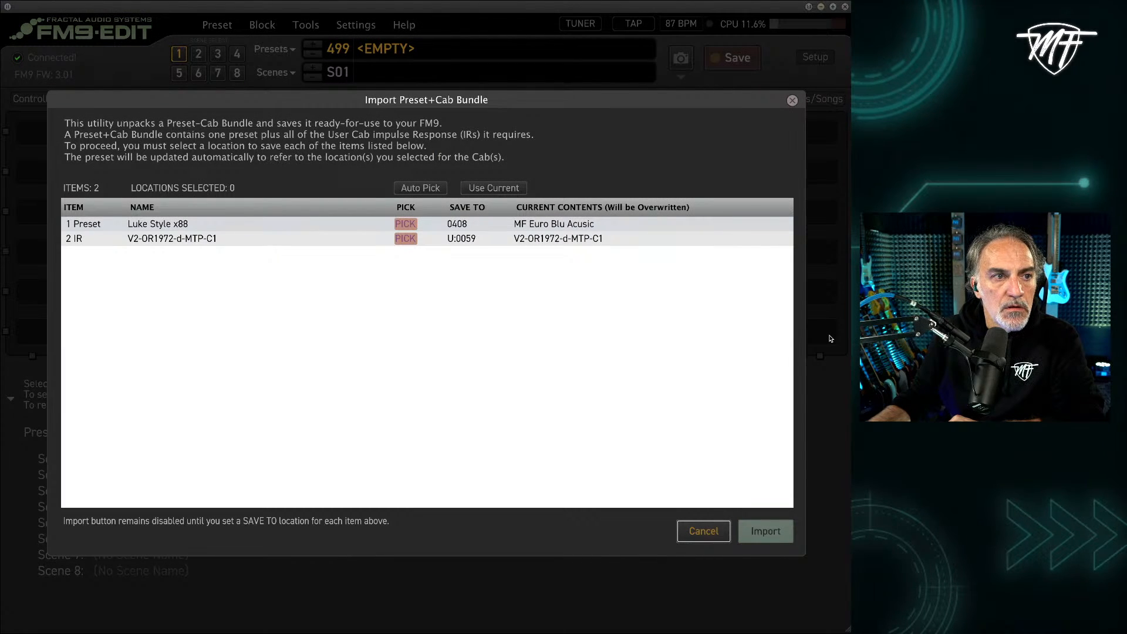
- Set empty slot 499 as the save location for the Luke Style x88 preset in the bundle
left_click(411, 225)
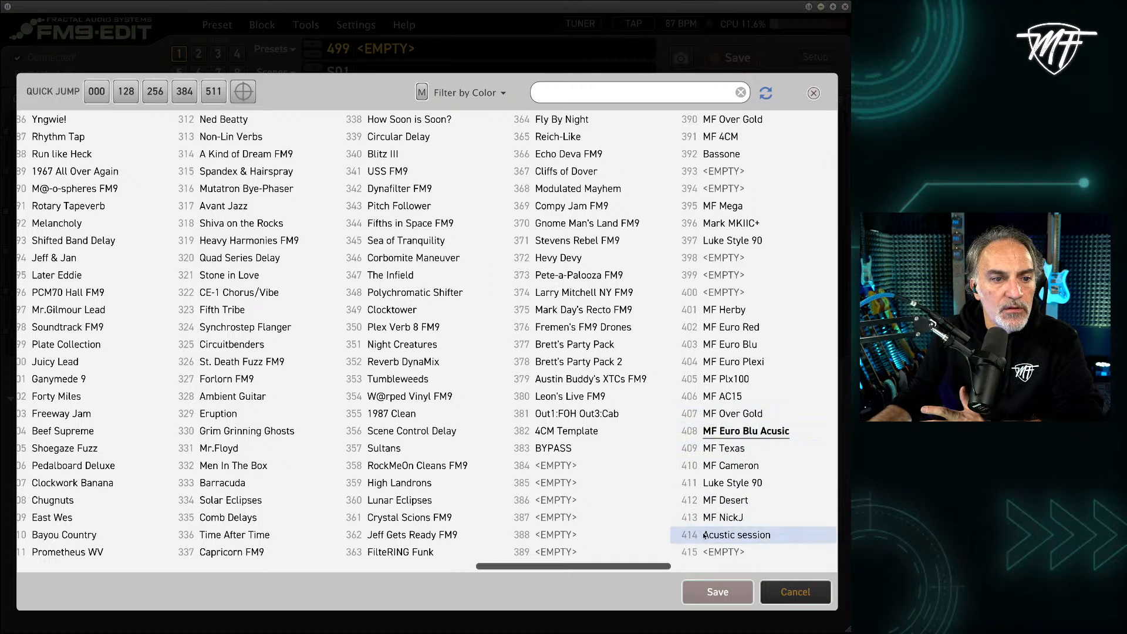
left_click(706, 566)
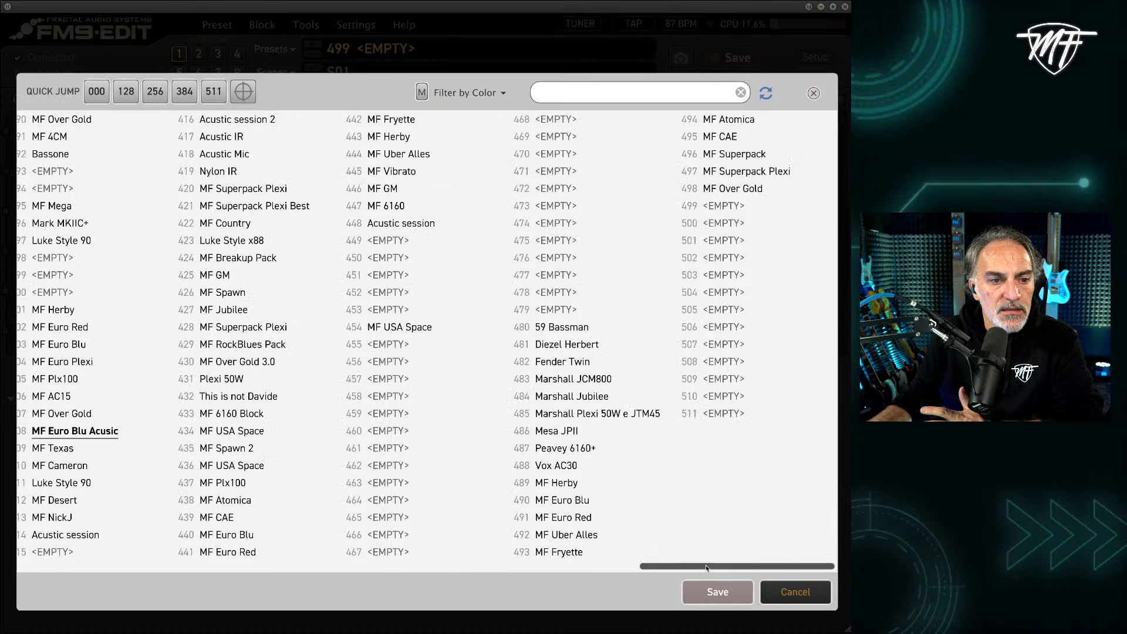
left_click(704, 209)
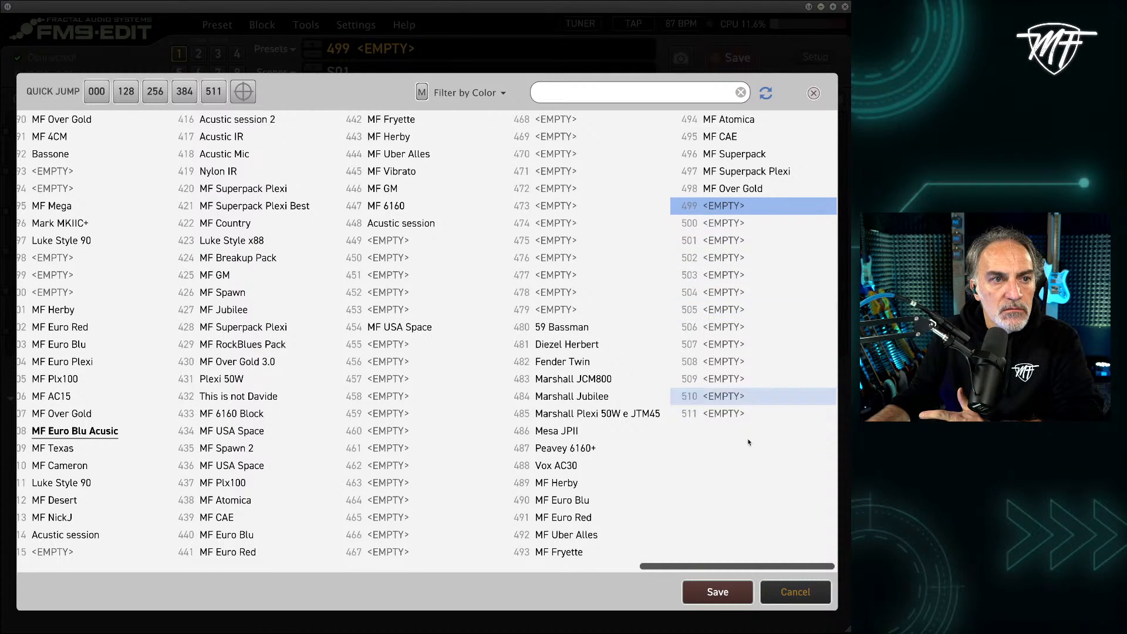
left_click(734, 589)
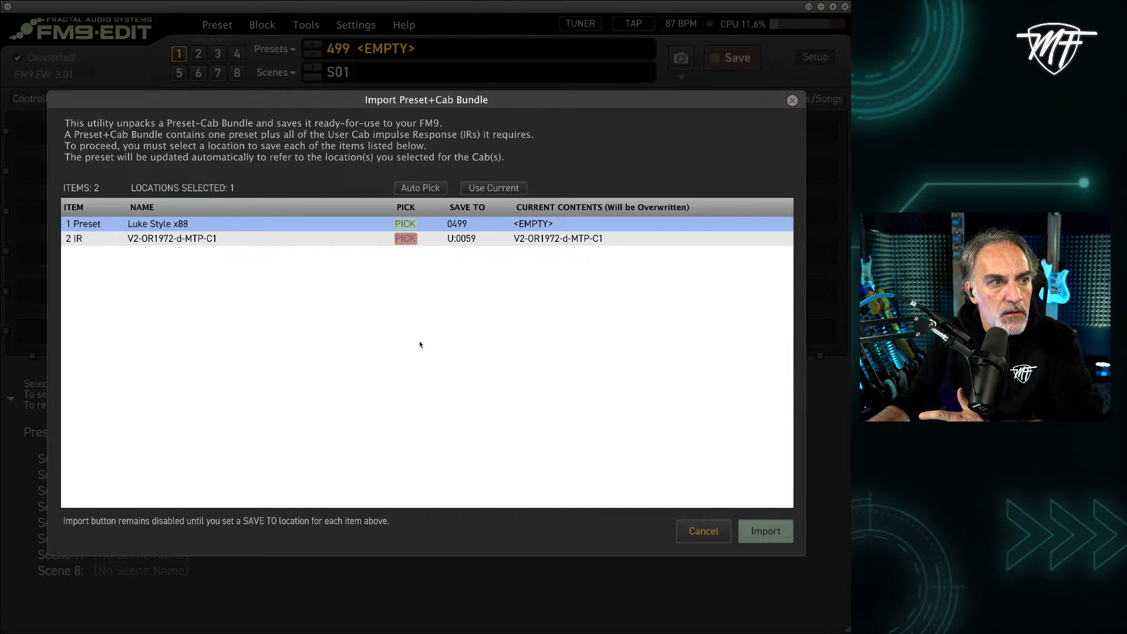
- Set empty user cab slot U.0561 as the save location for the V2-OR1972-d-MTP-C1 IR and import the bundle
left_click(406, 239)
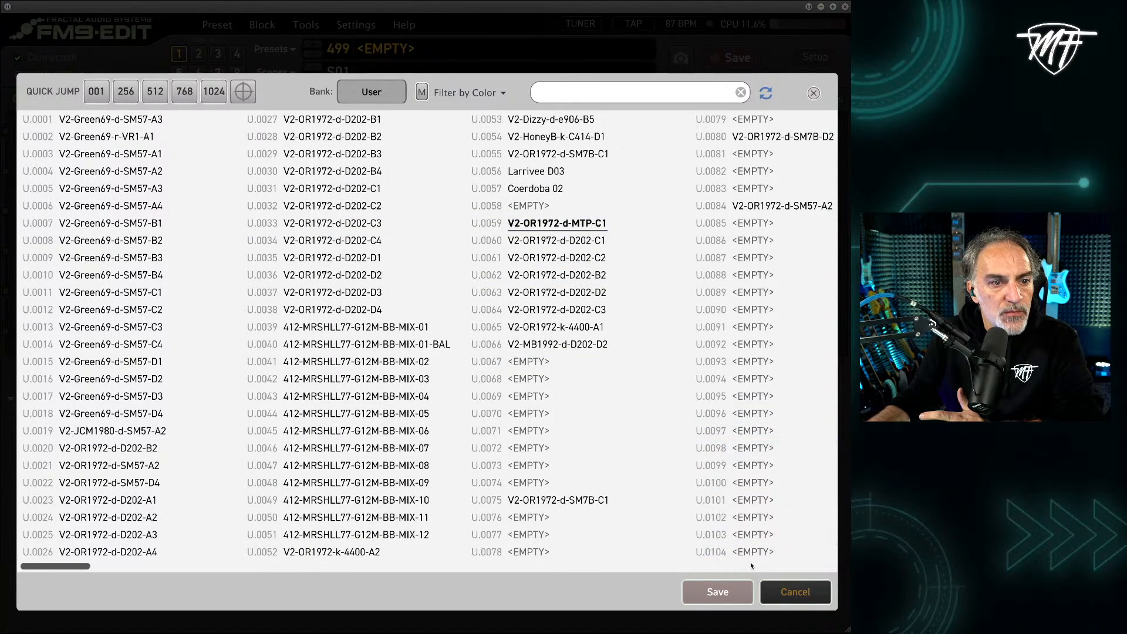
scroll(759, 568, "right", 15)
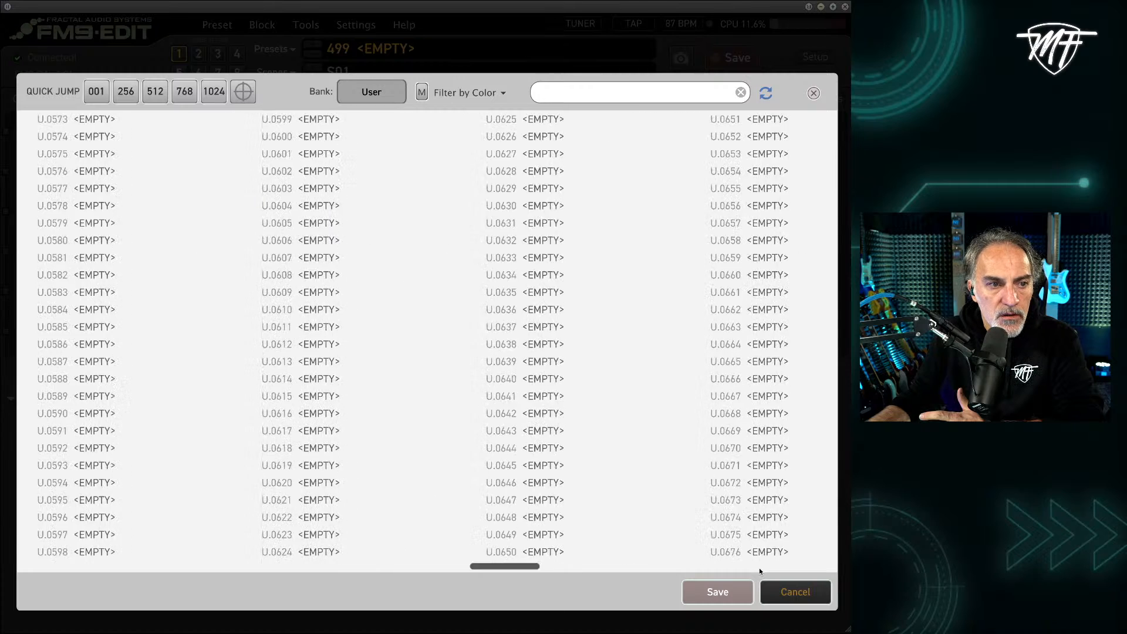
scroll(580, 562, "left", 2)
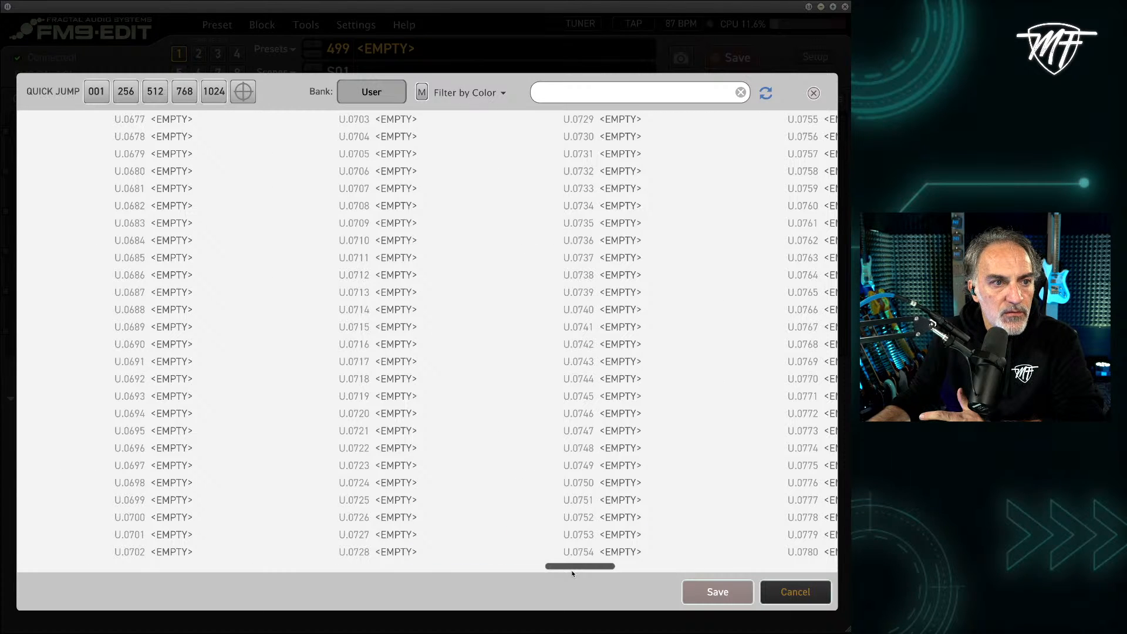
scroll(561, 570, "left", 2)
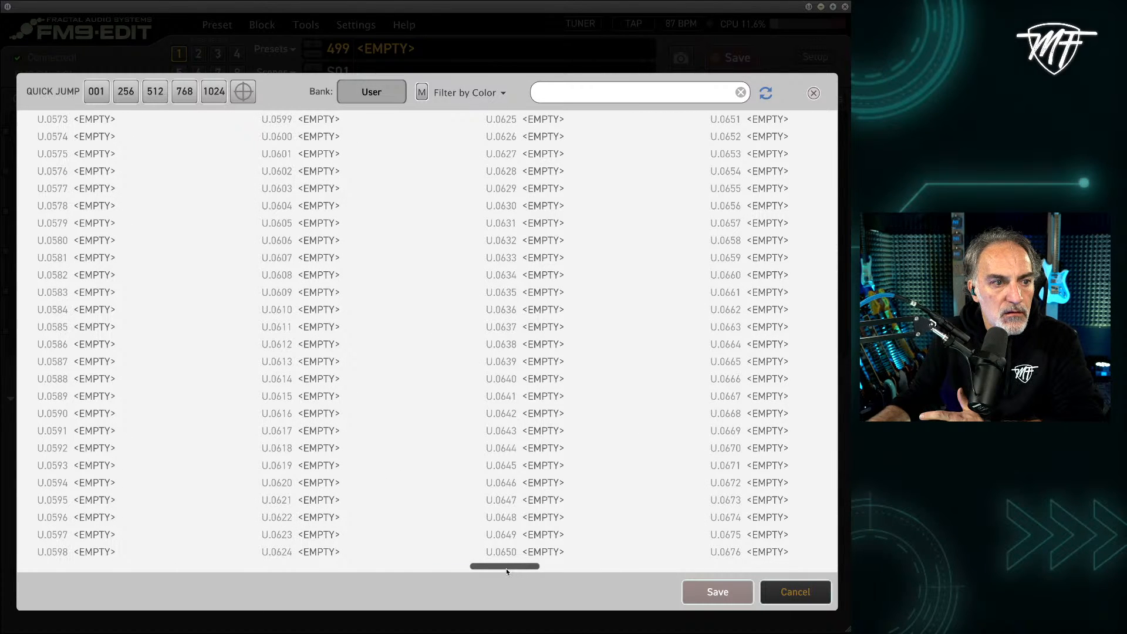
scroll(507, 568, "left", 1)
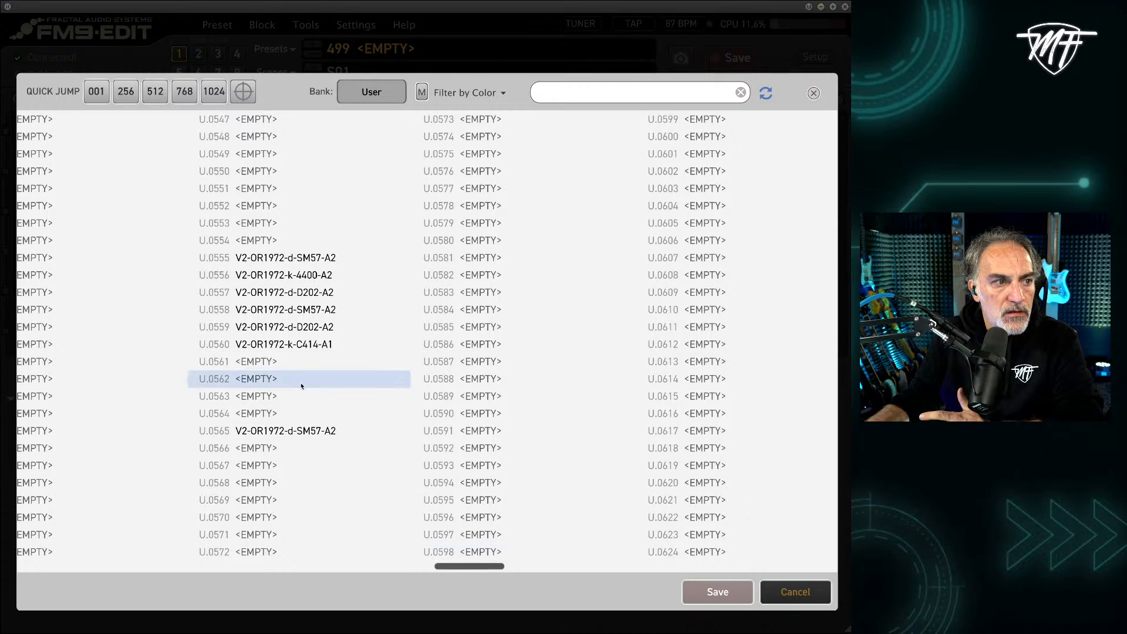
left_click(299, 361)
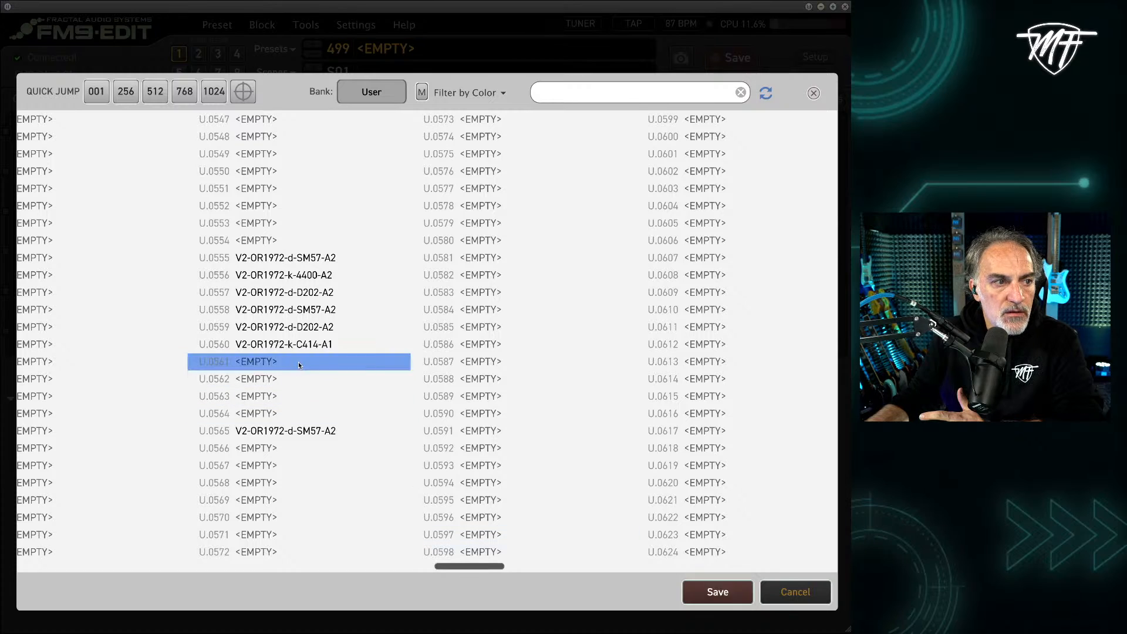
left_click(697, 585)
left_click(763, 532)
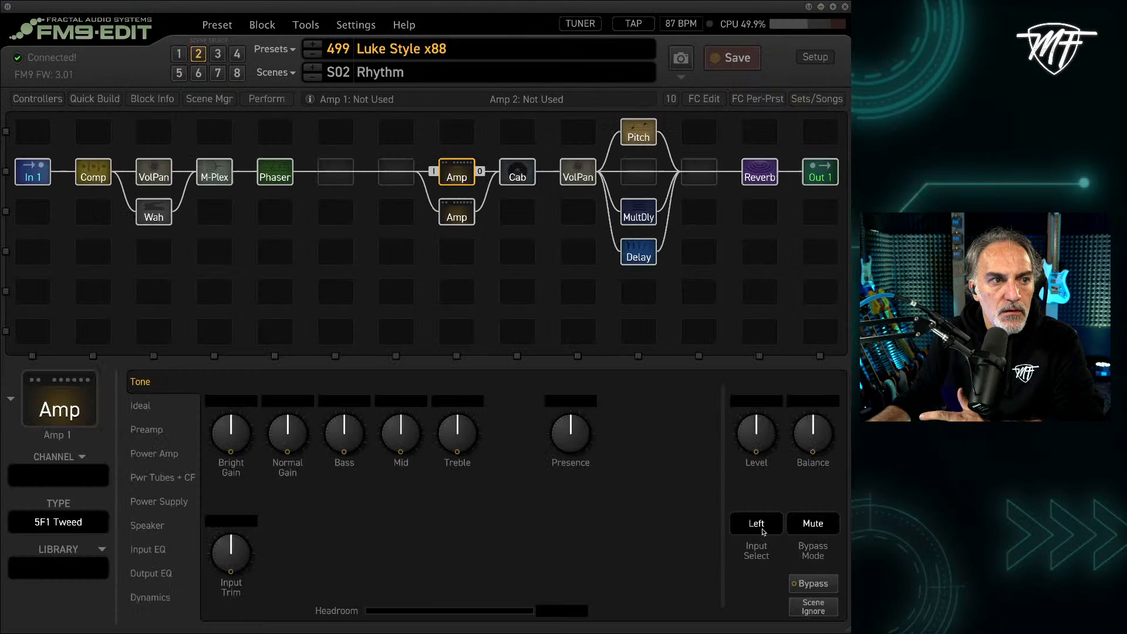
- Select the Input 1 block, and open MF Uber Alles.fasBundle for import from Patch > AX3 > FW 20.01 > MF Uber Alles
left_click(32, 175)
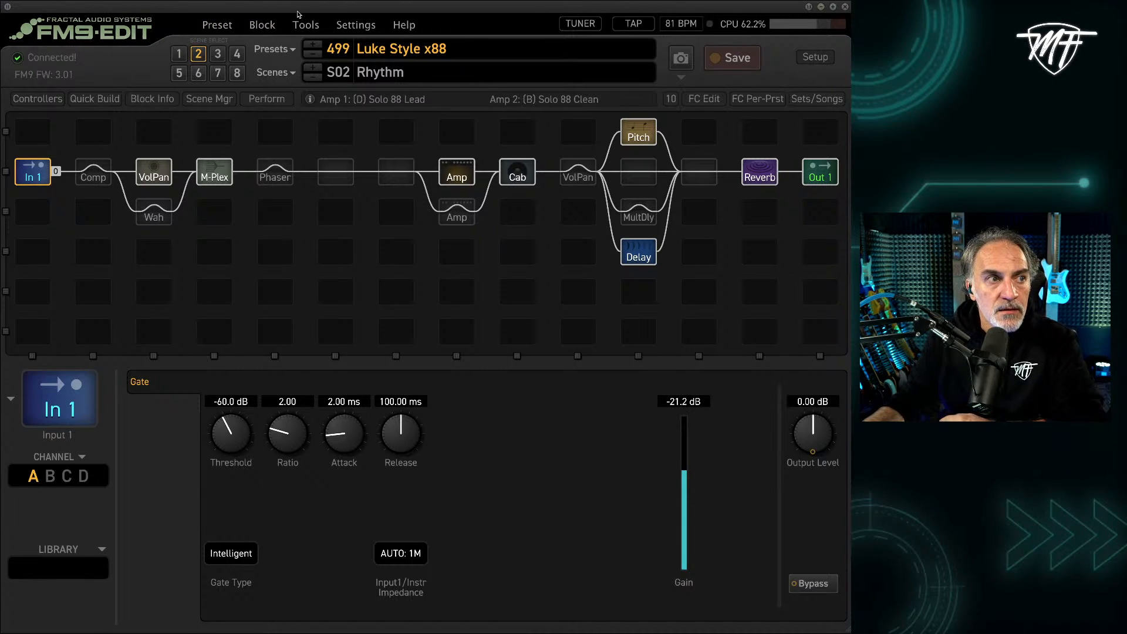
left_click(211, 28)
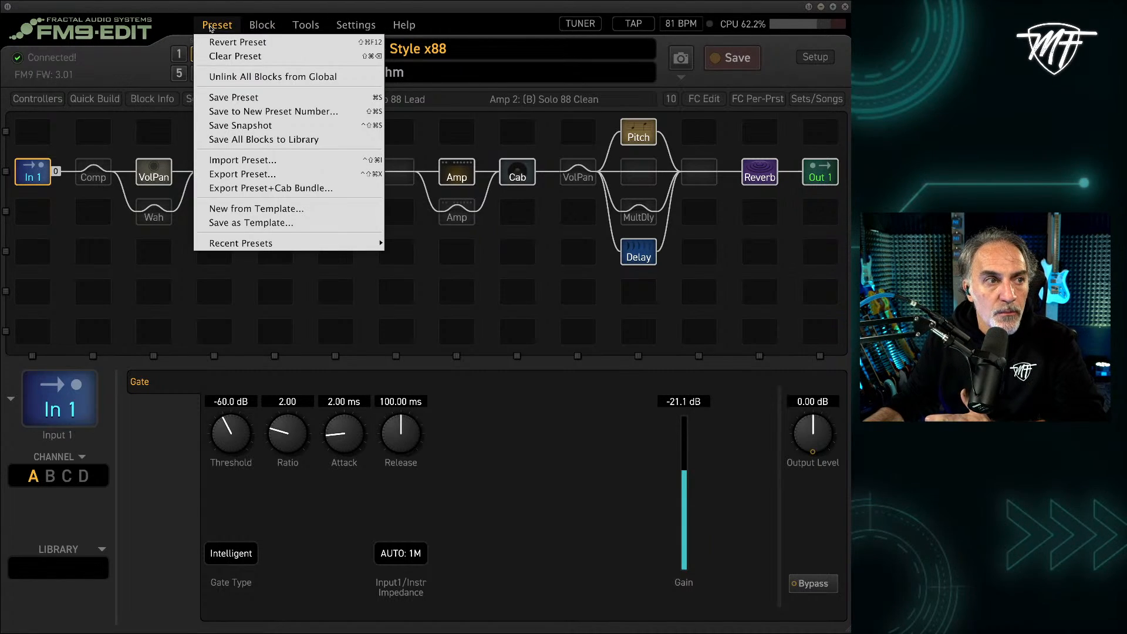
left_click(249, 159)
left_click(608, 121)
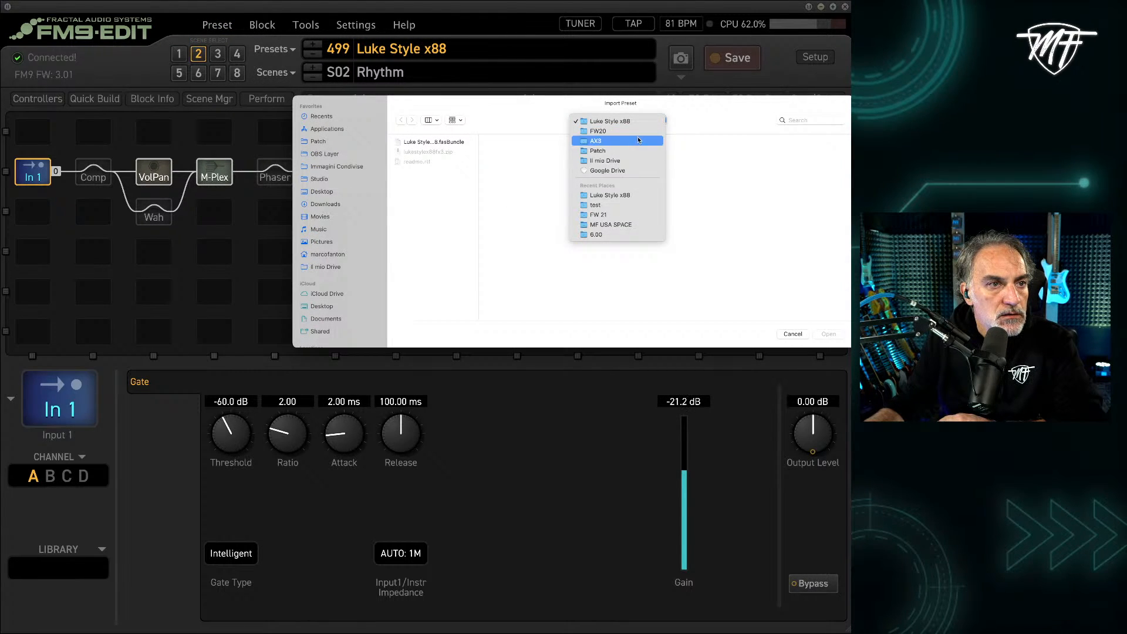
left_click(638, 140)
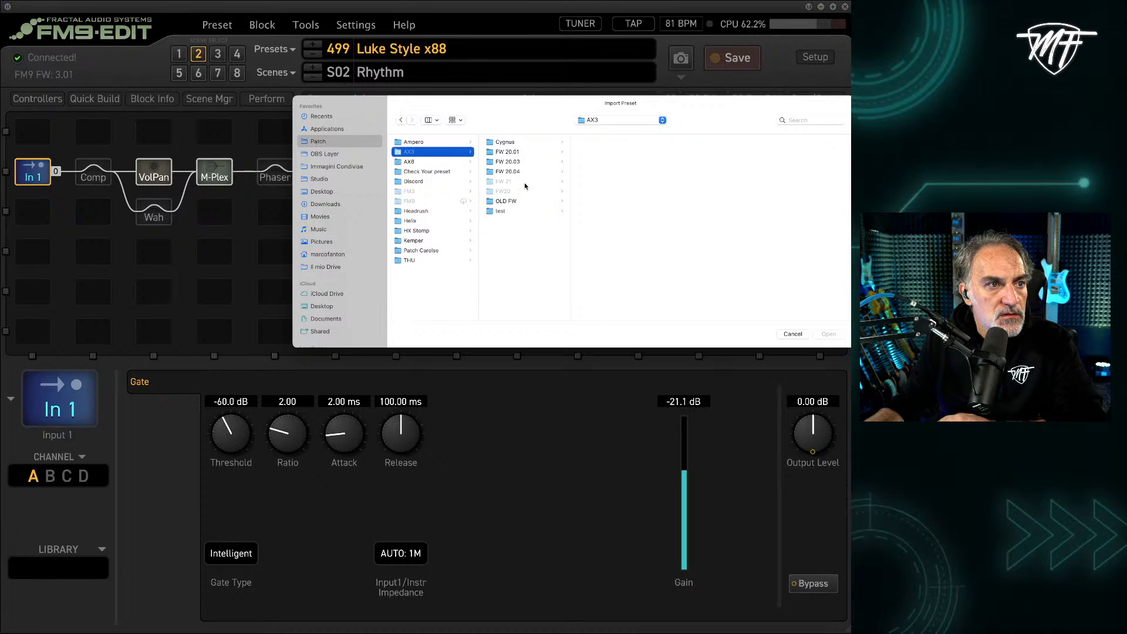
left_click(535, 162)
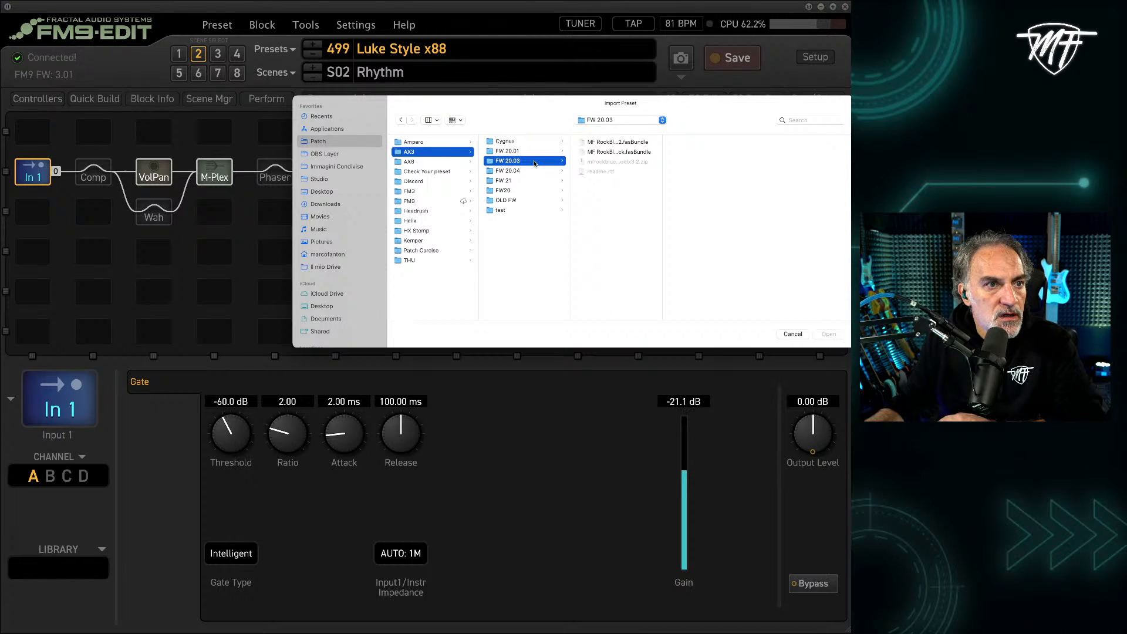
left_click(536, 153)
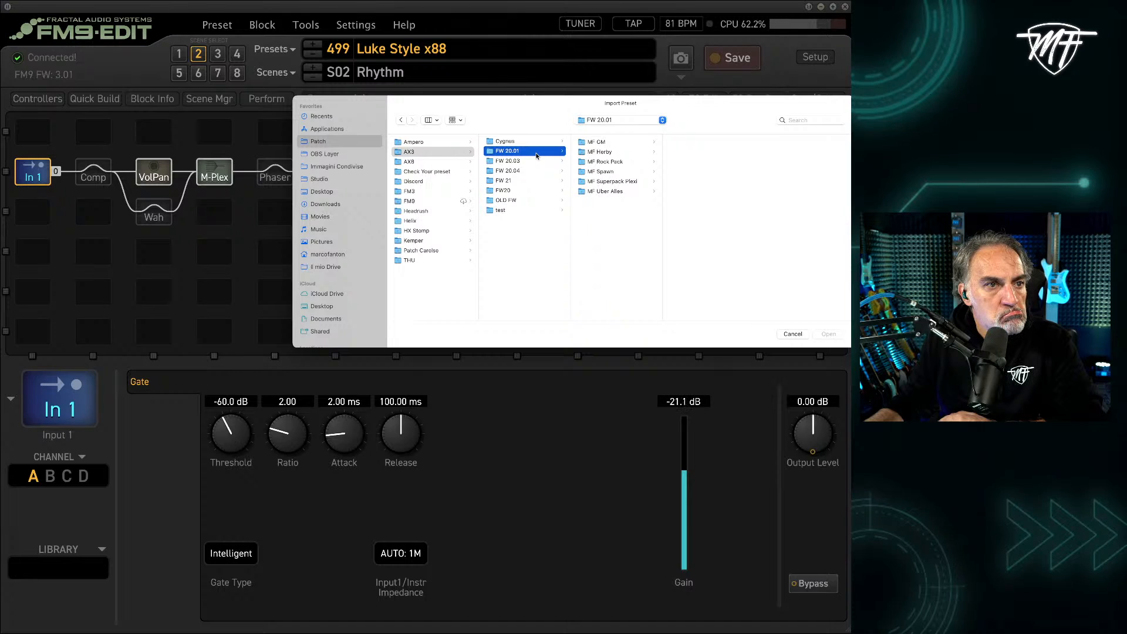
left_click(644, 194)
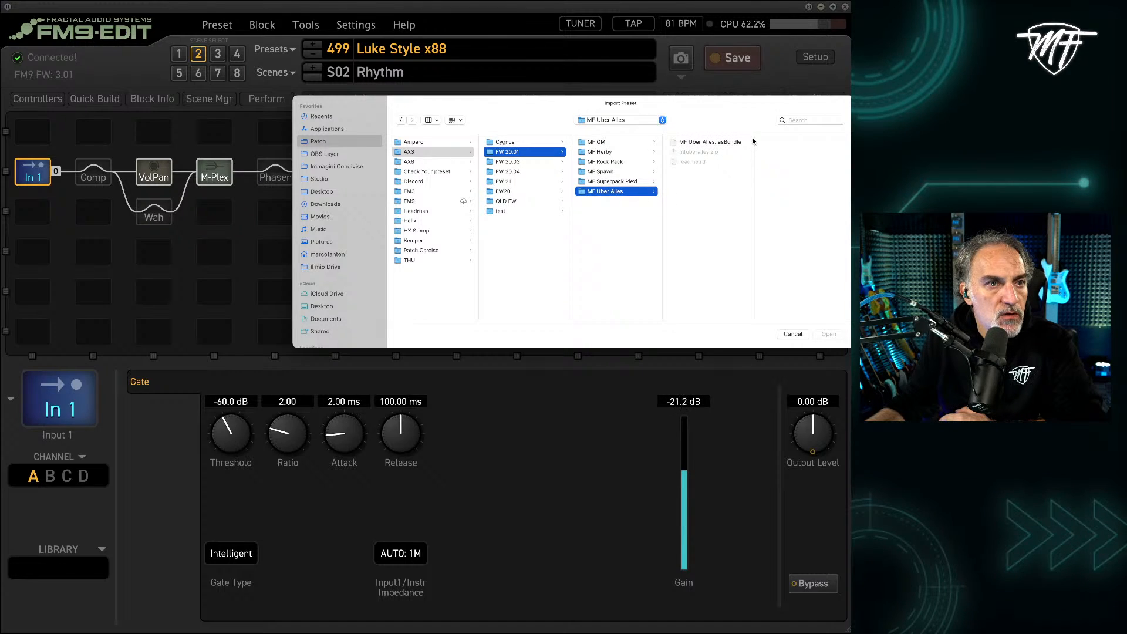
left_click(736, 145)
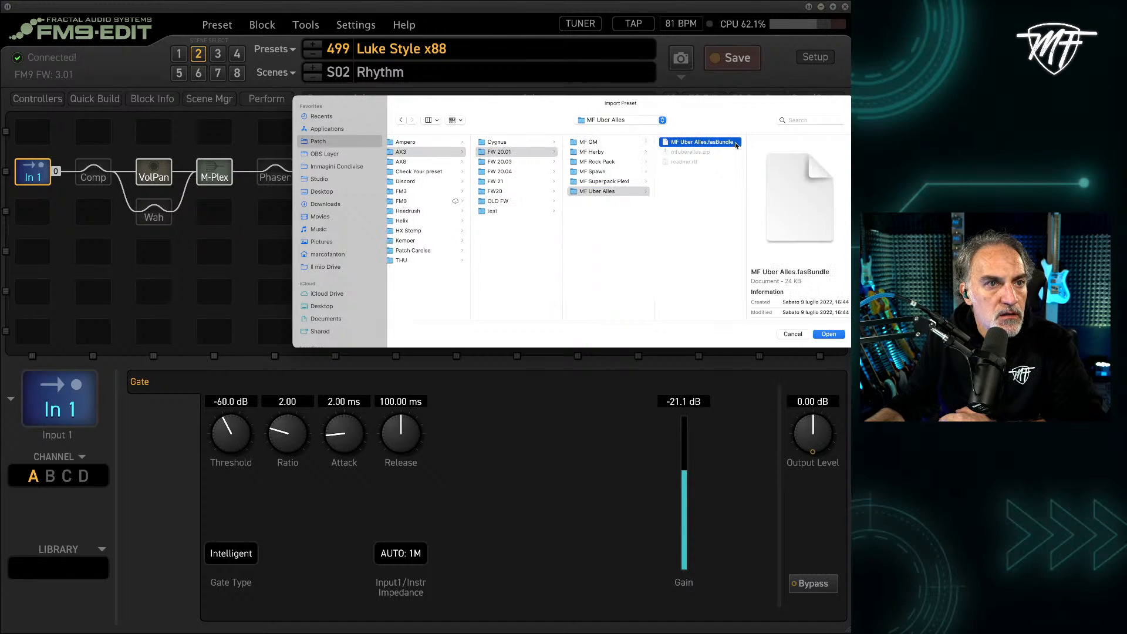
left_click(842, 336)
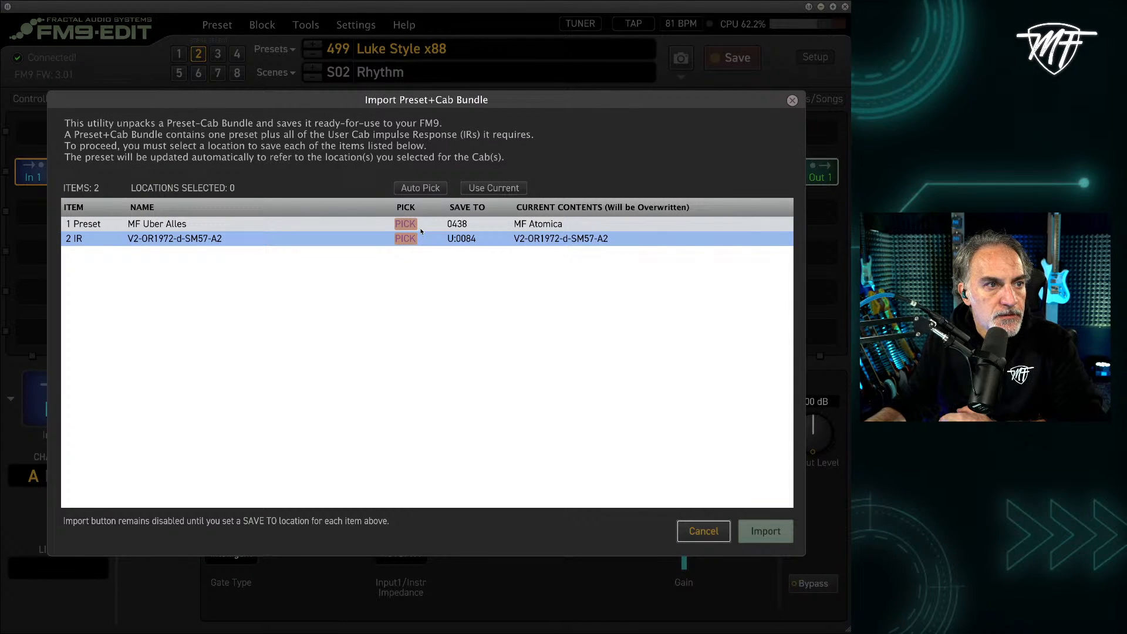
- Set empty slot 500 as the save location for the MF Uber Alles preset in the bundle
left_click(409, 224)
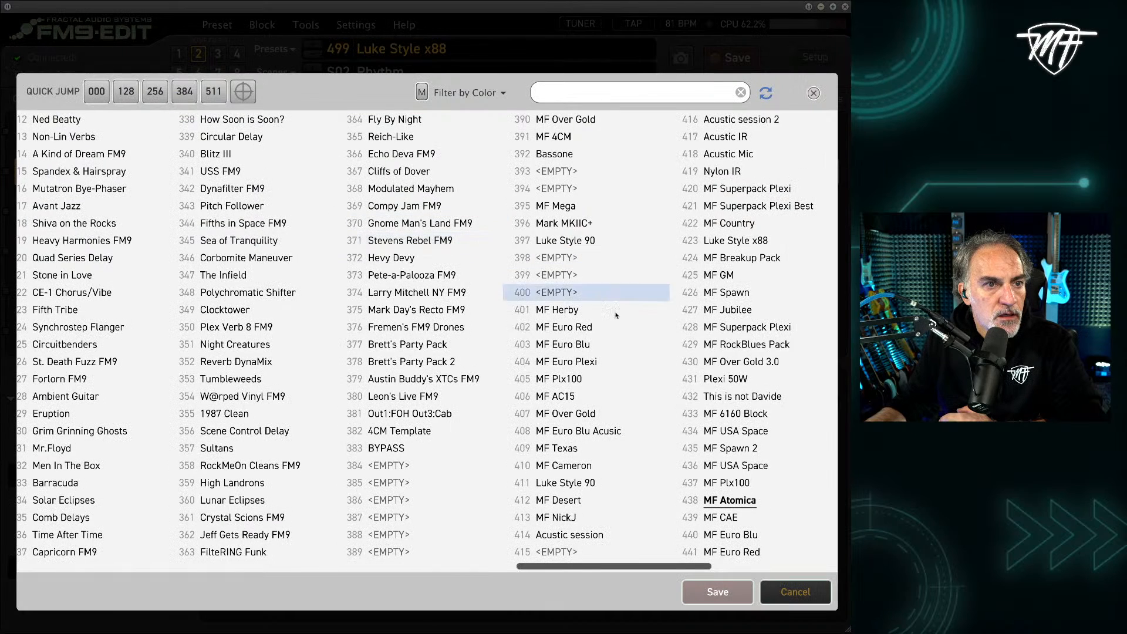
left_click(729, 565)
left_click(725, 223)
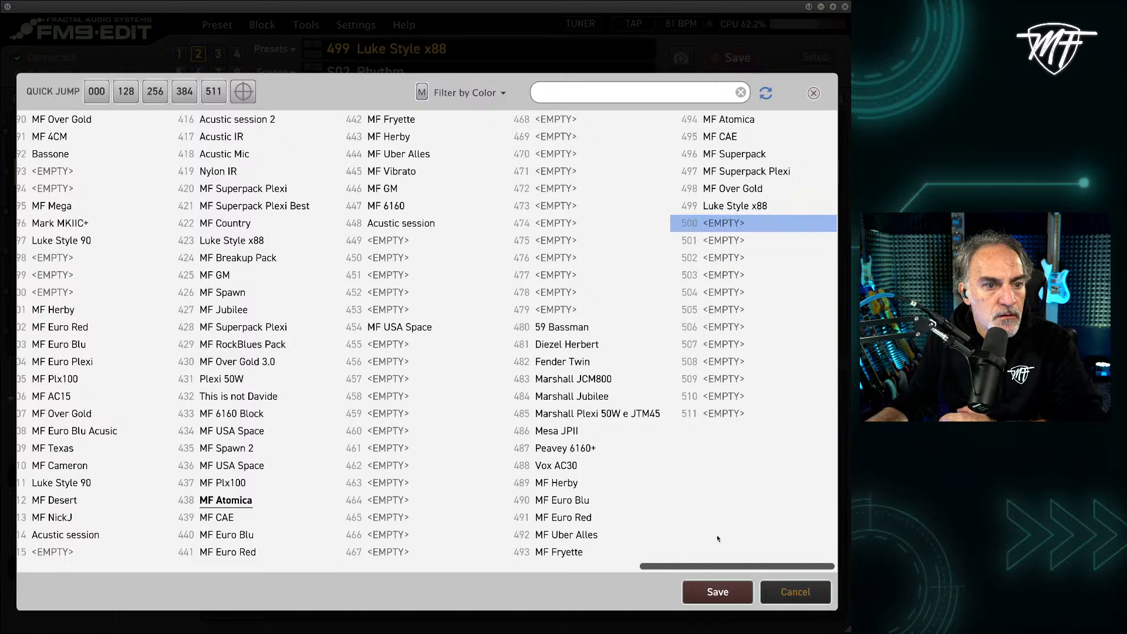
left_click(710, 590)
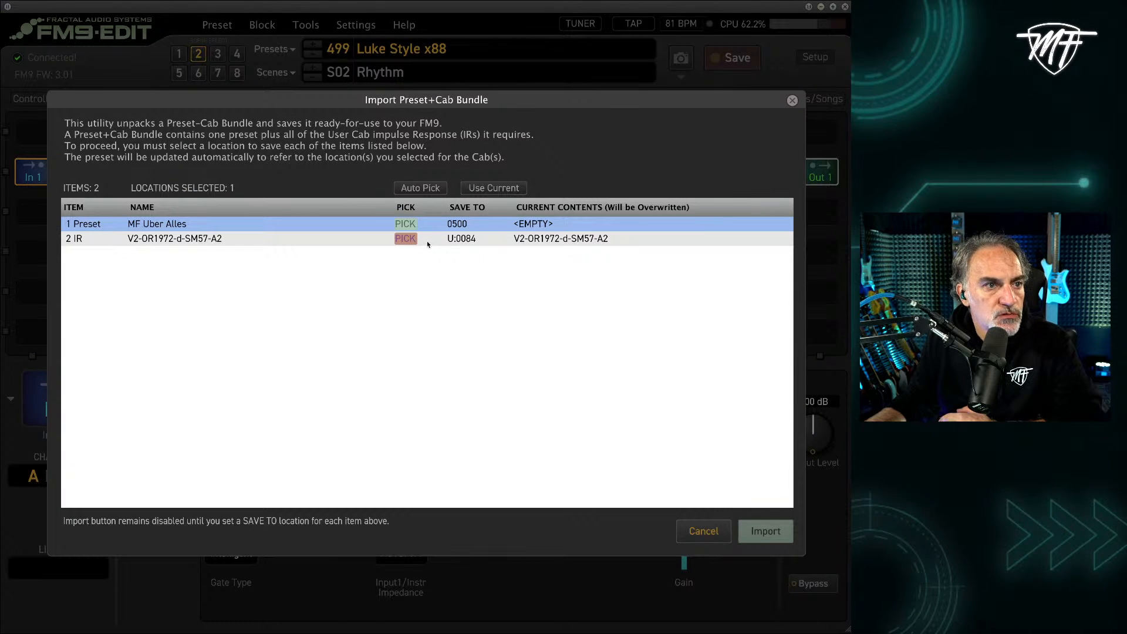
- Set empty user cab slot U.0562 as the save location for the V2-OR1972-d-SM57-A2 IR and import the bundle
left_click(411, 239)
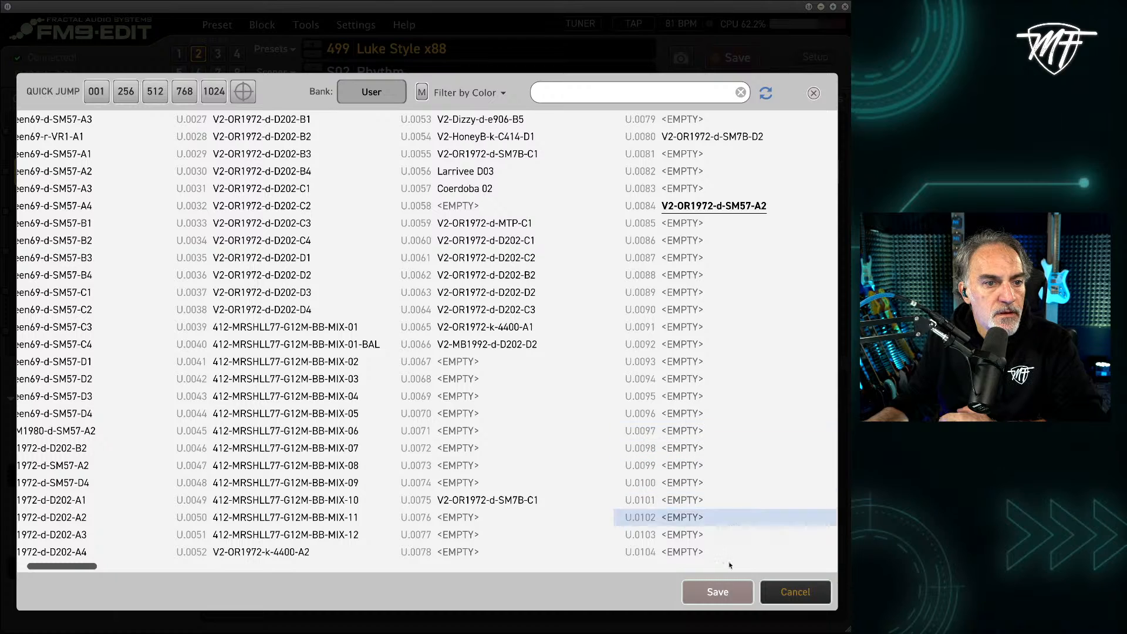
scroll(774, 570, "right", 3)
scroll(775, 570, "right", 15)
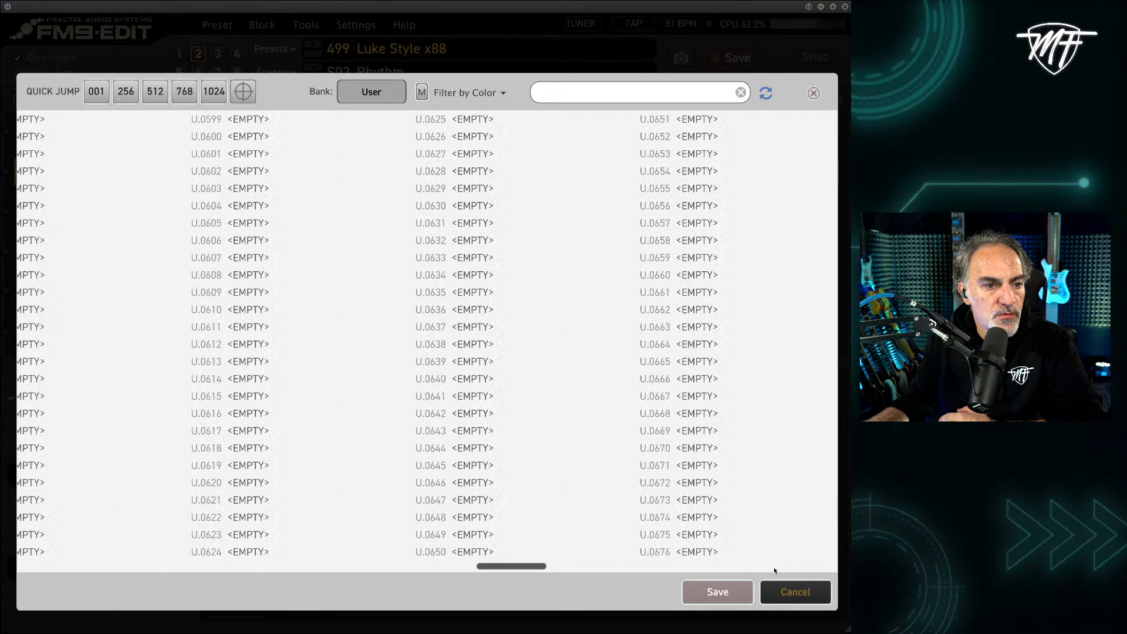
left_click(488, 566)
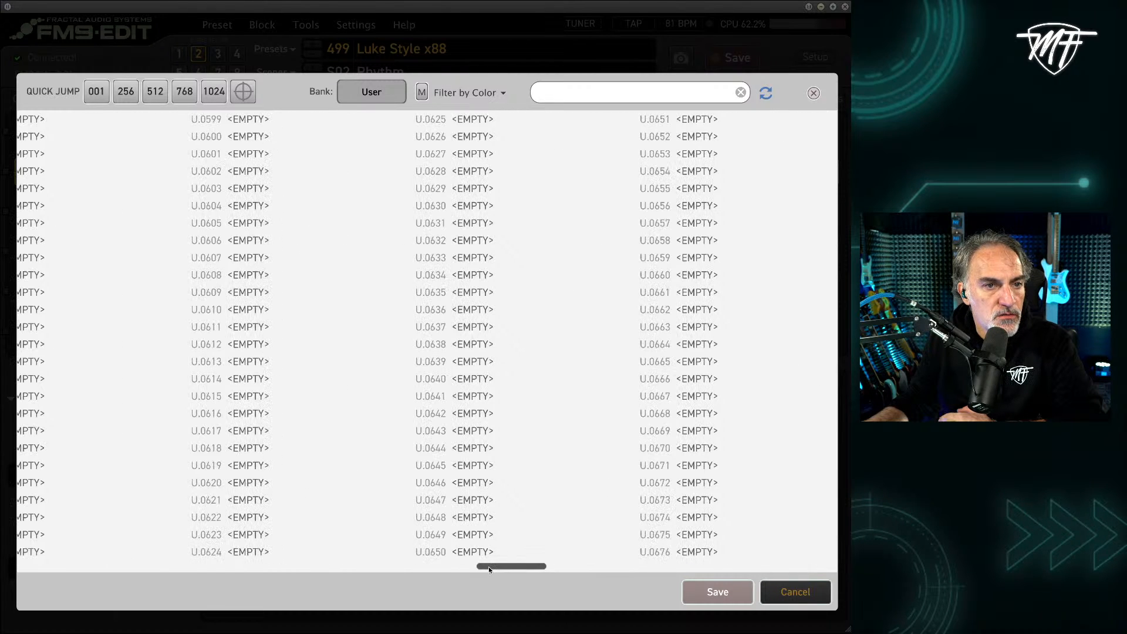
left_click(452, 565)
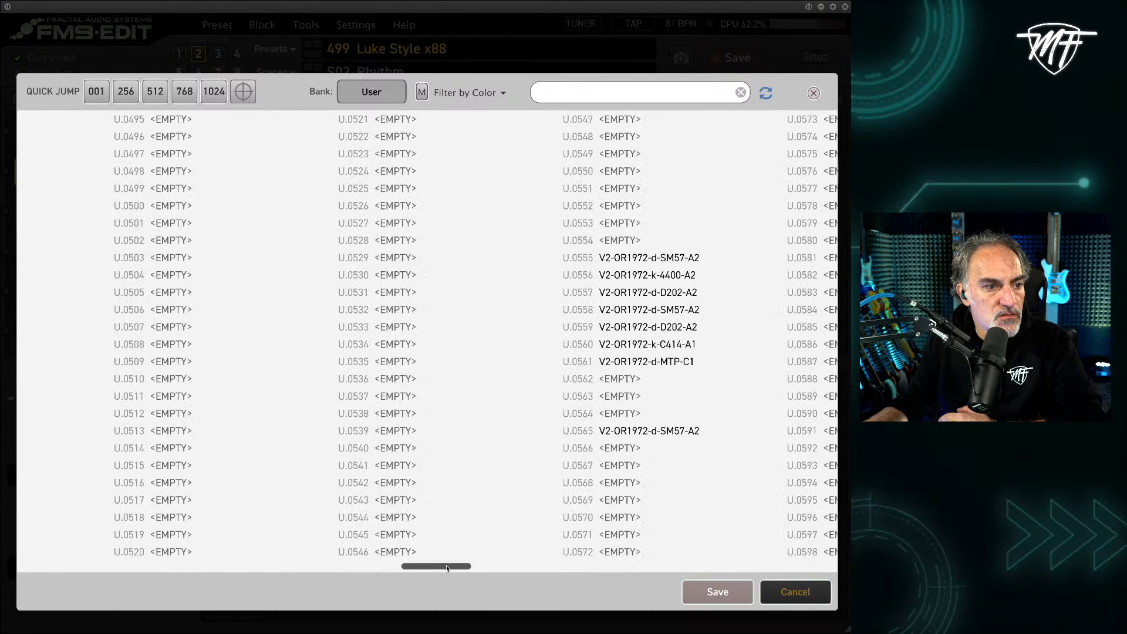
left_click(655, 381)
left_click(725, 589)
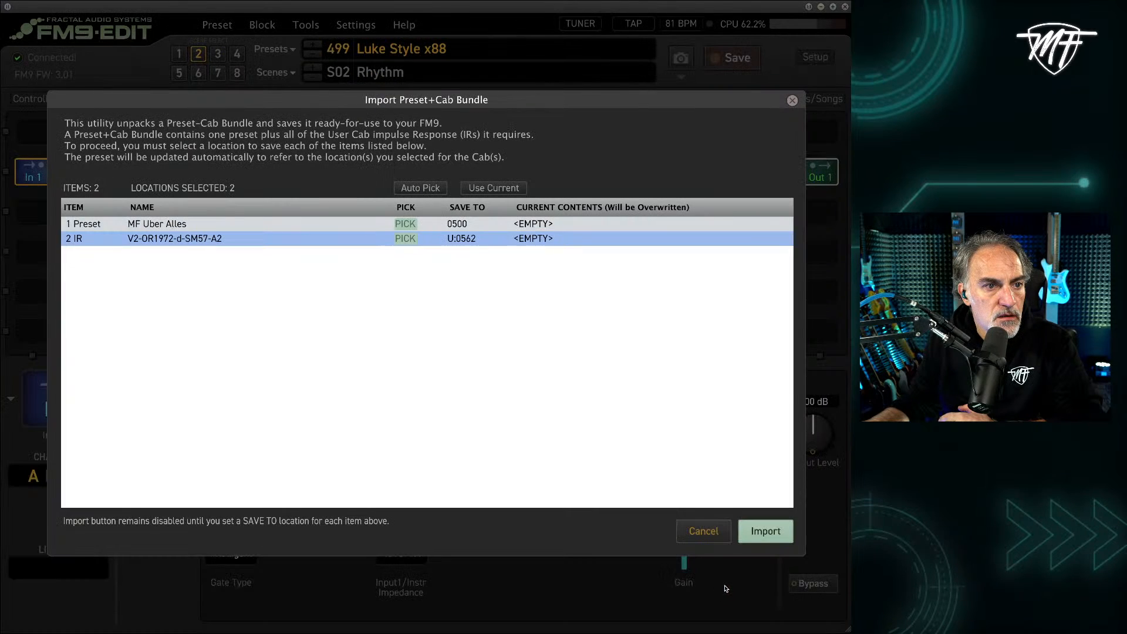
left_click(755, 528)
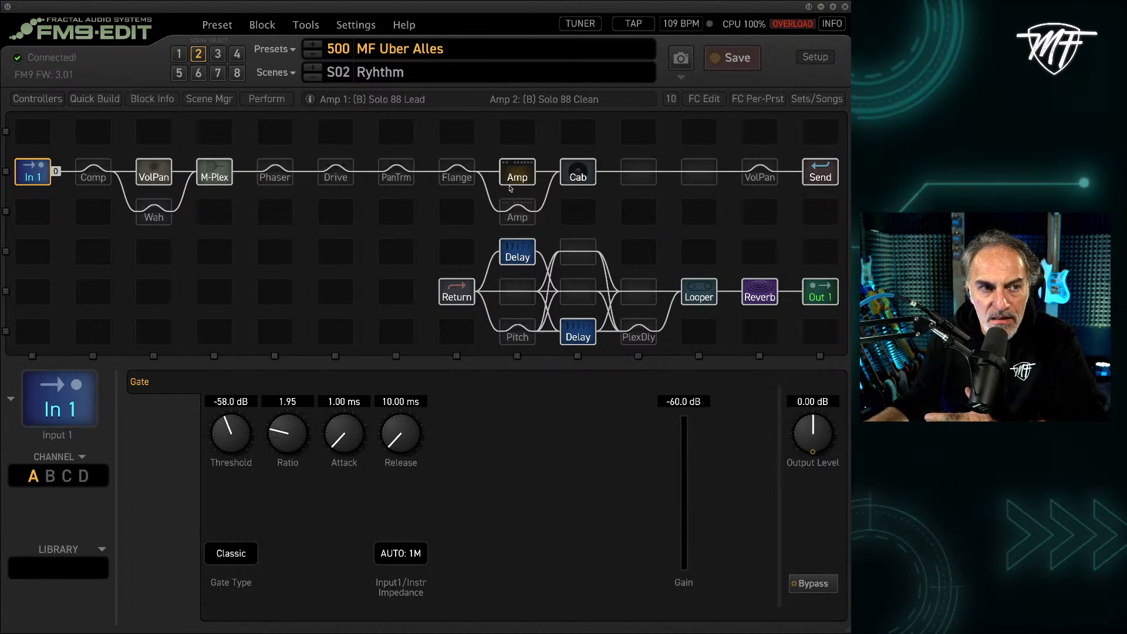
- Delete the shunt directly after the upper Delay block on the MF Uber Alles grid
left_click(586, 265)
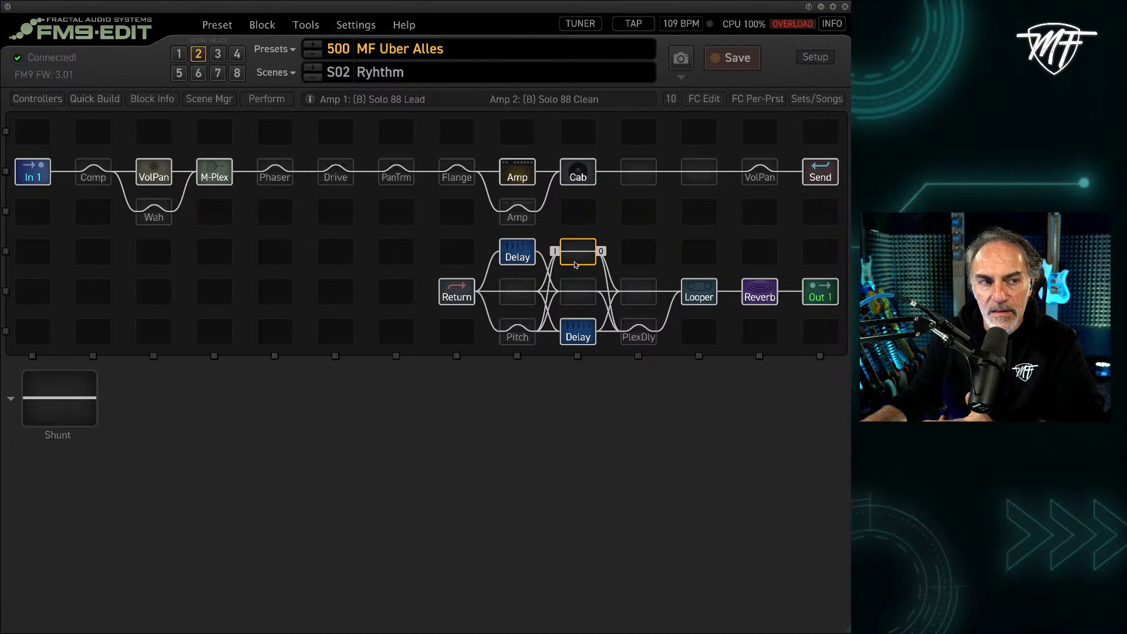
key("Delete")
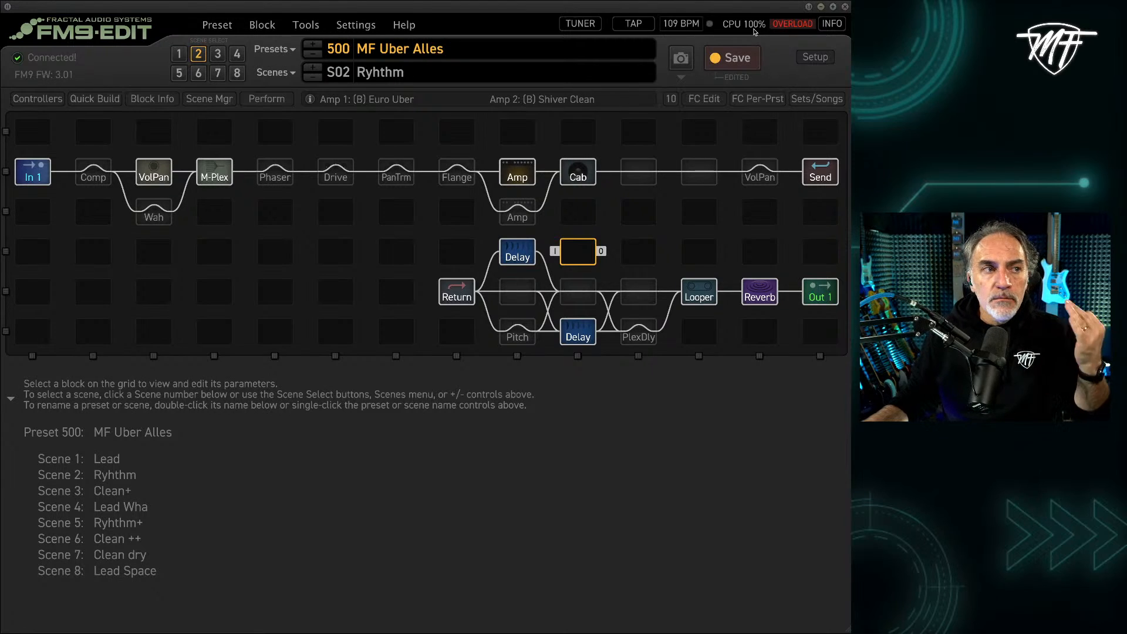
left_click(207, 27)
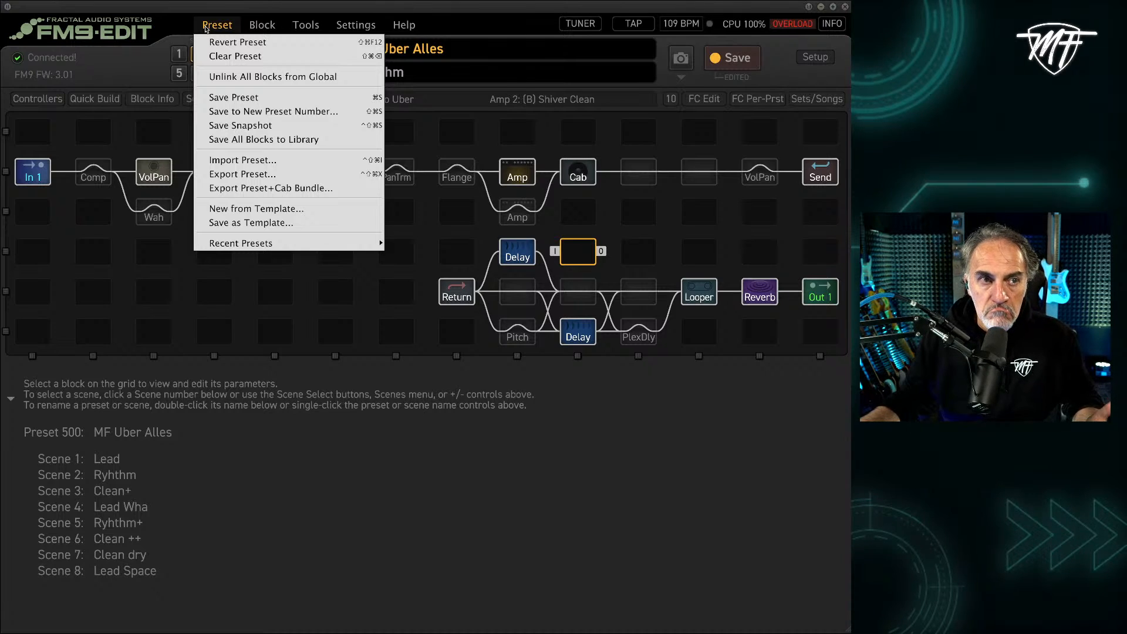
left_click(640, 430)
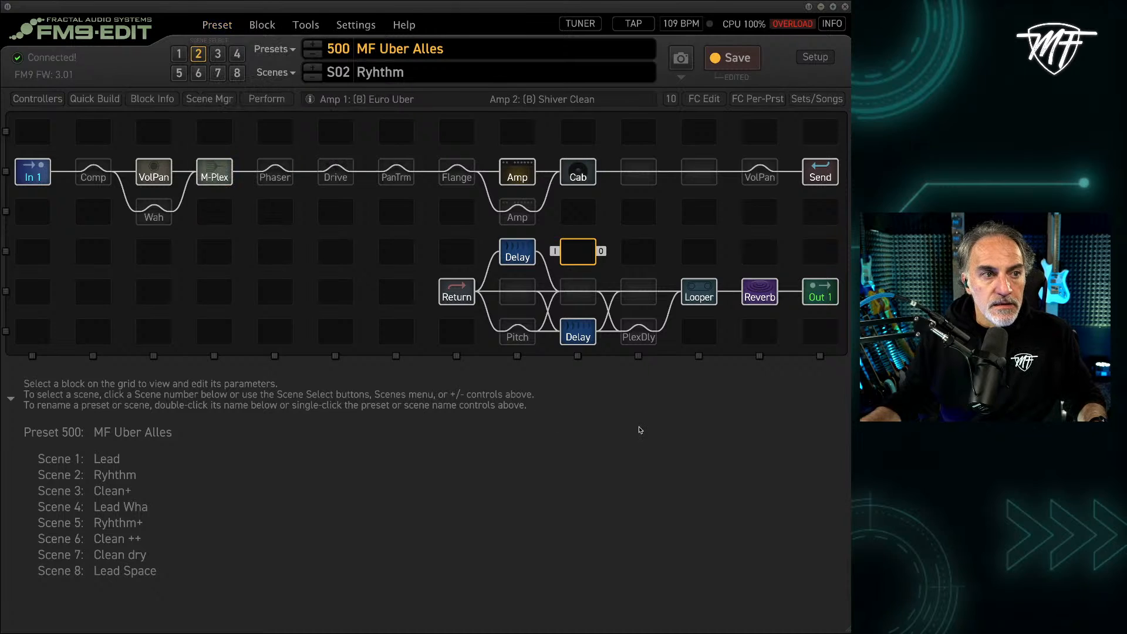
- Export the Cab 1 IR of the Cab block as V2-OR1972-d-SM57-A2 to the FM9 test folder
left_click(576, 178)
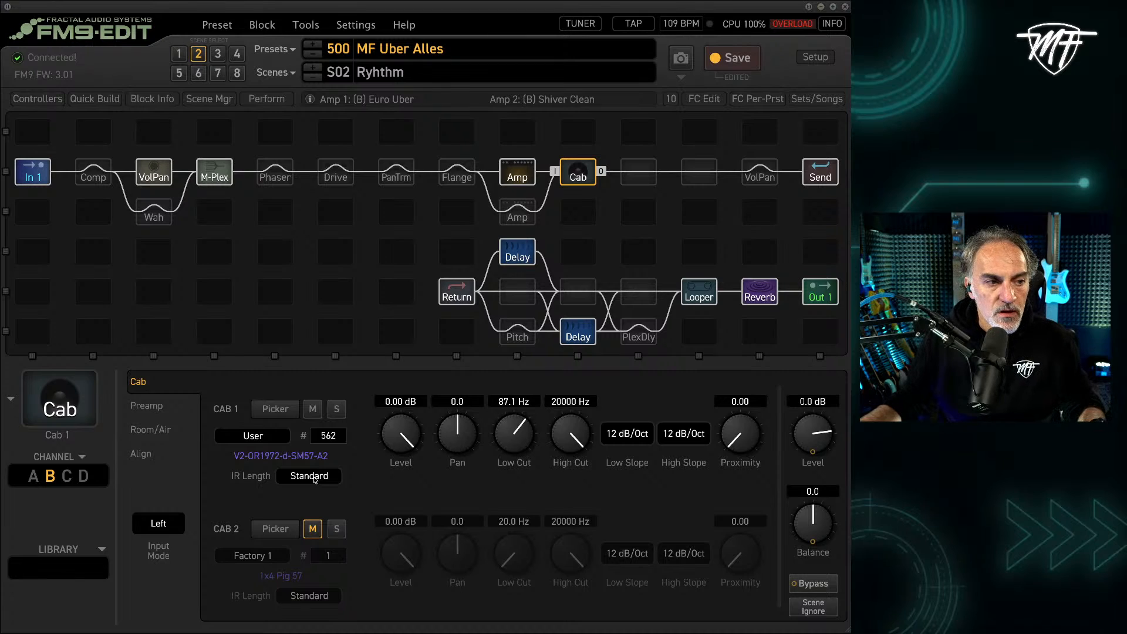
left_click(365, 490)
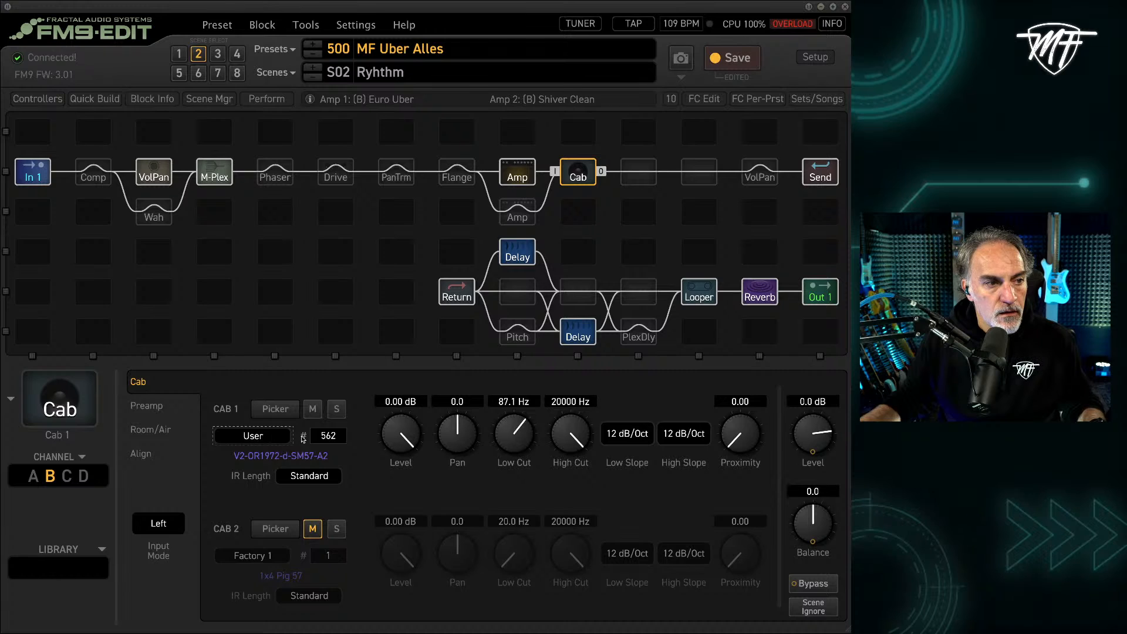
right_click(307, 457)
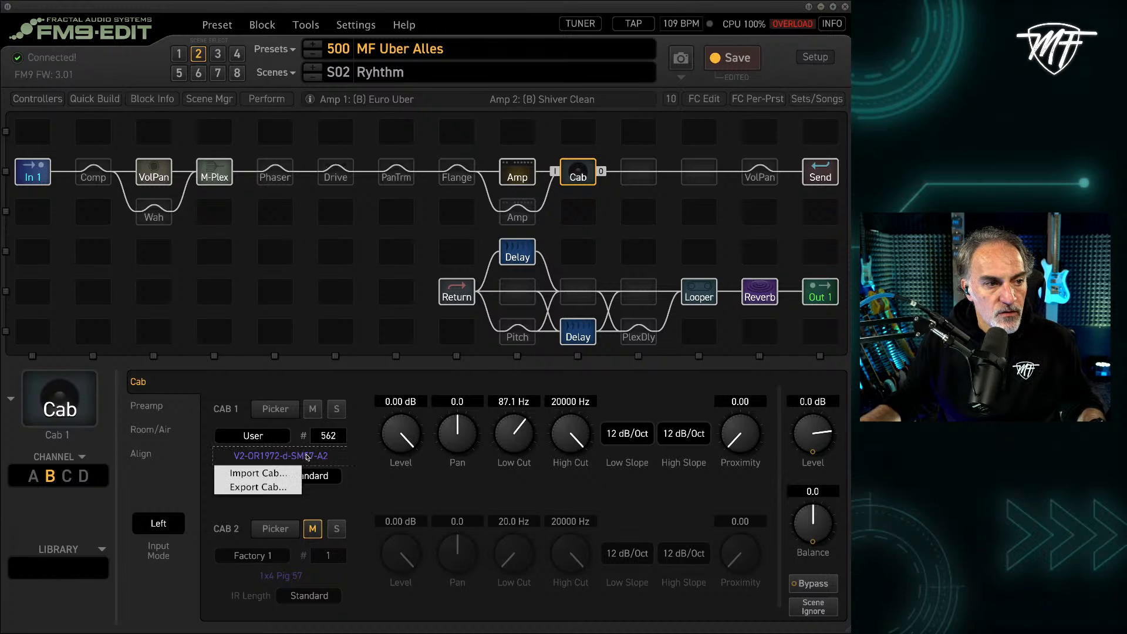
left_click(363, 465)
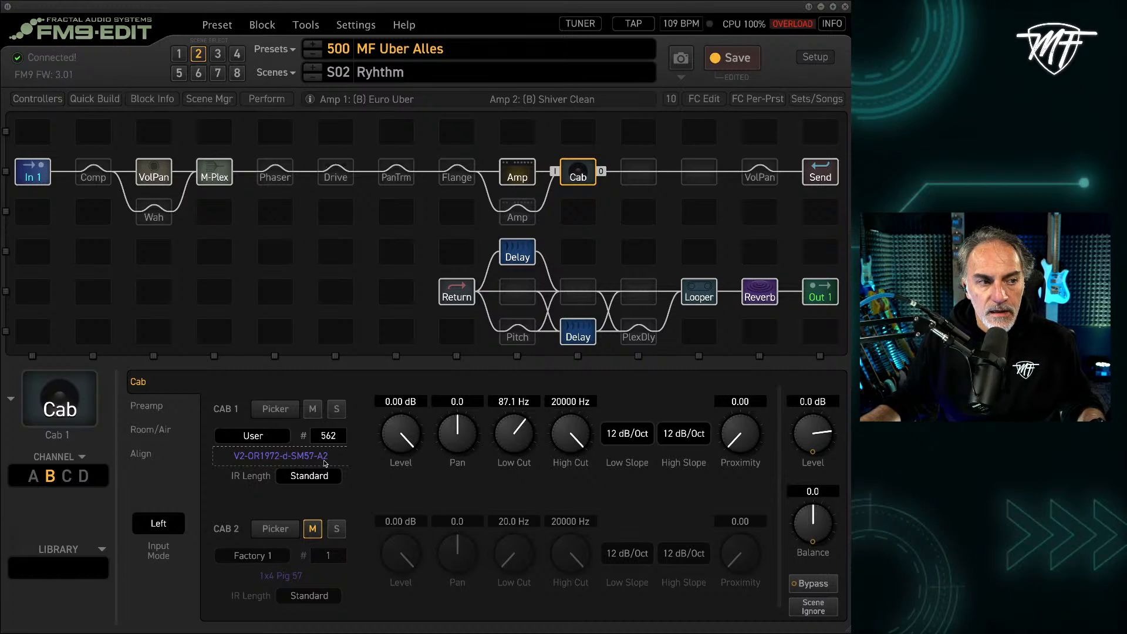
right_click(289, 458)
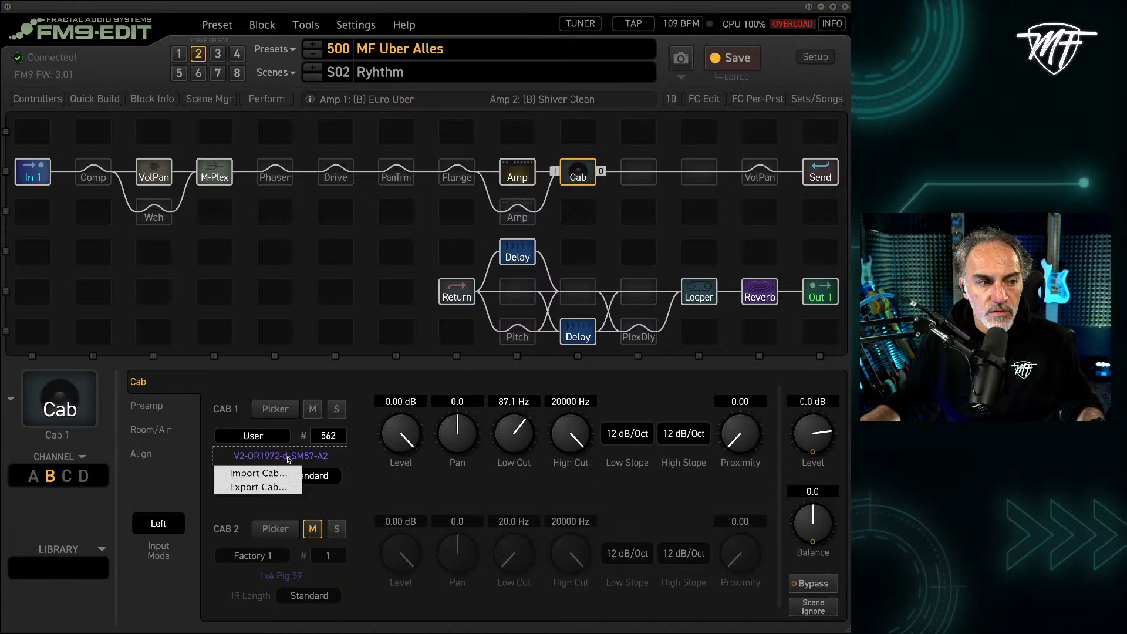
left_click(274, 487)
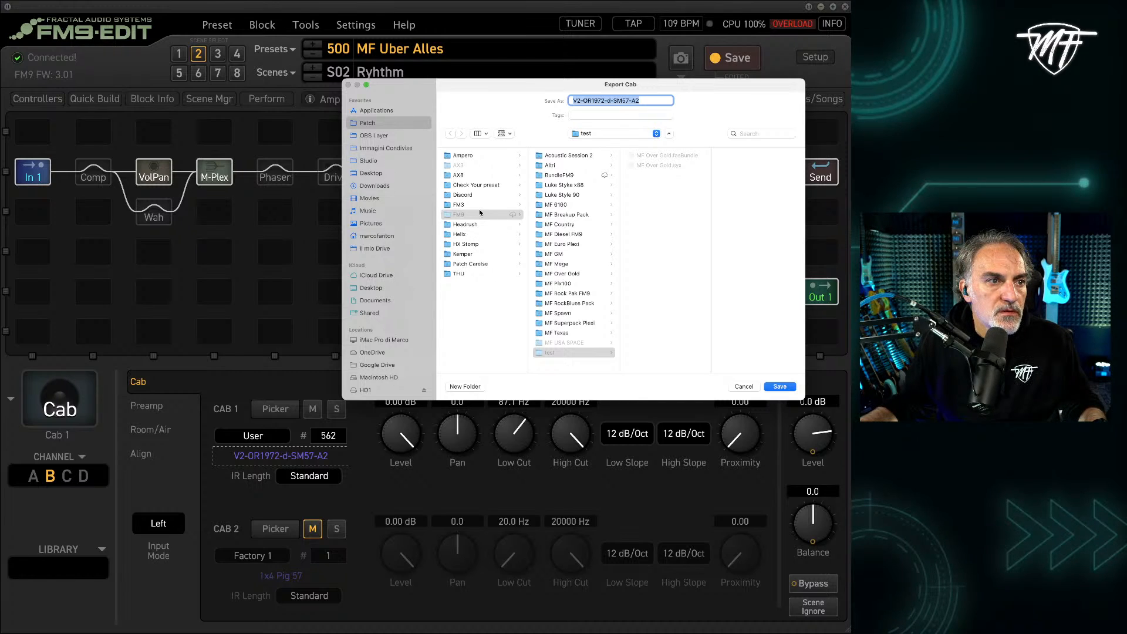
left_click(780, 386)
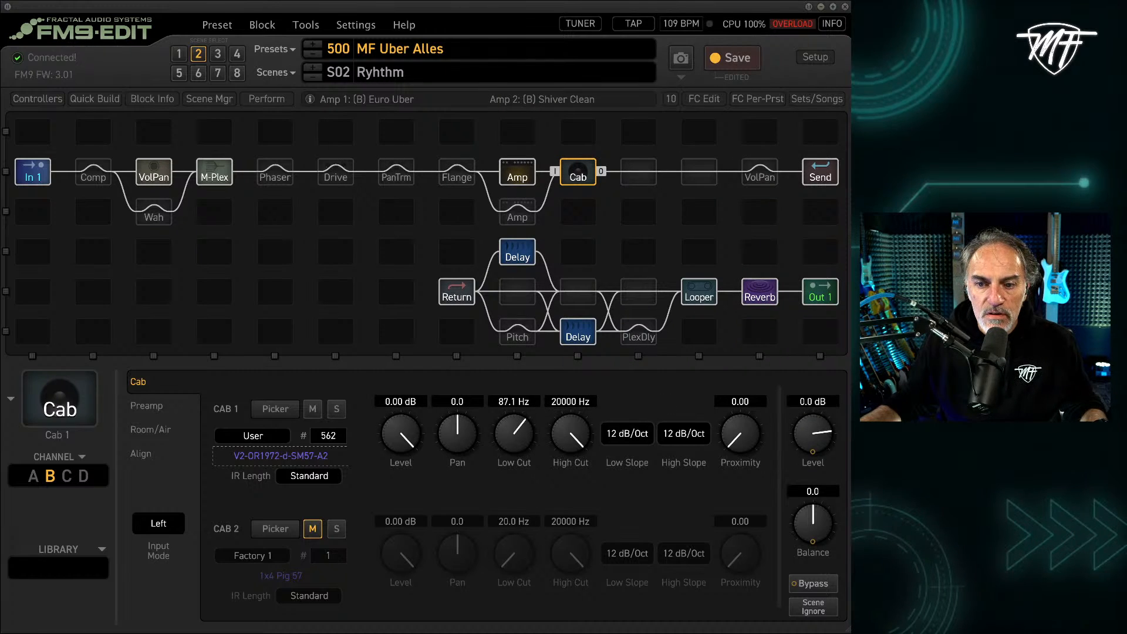
- Switch to Finder, inspect the exported V2-OR1972-d-SM57-A2.syx file in the test folder, and return to FM9-Edit
key("super+Tab")
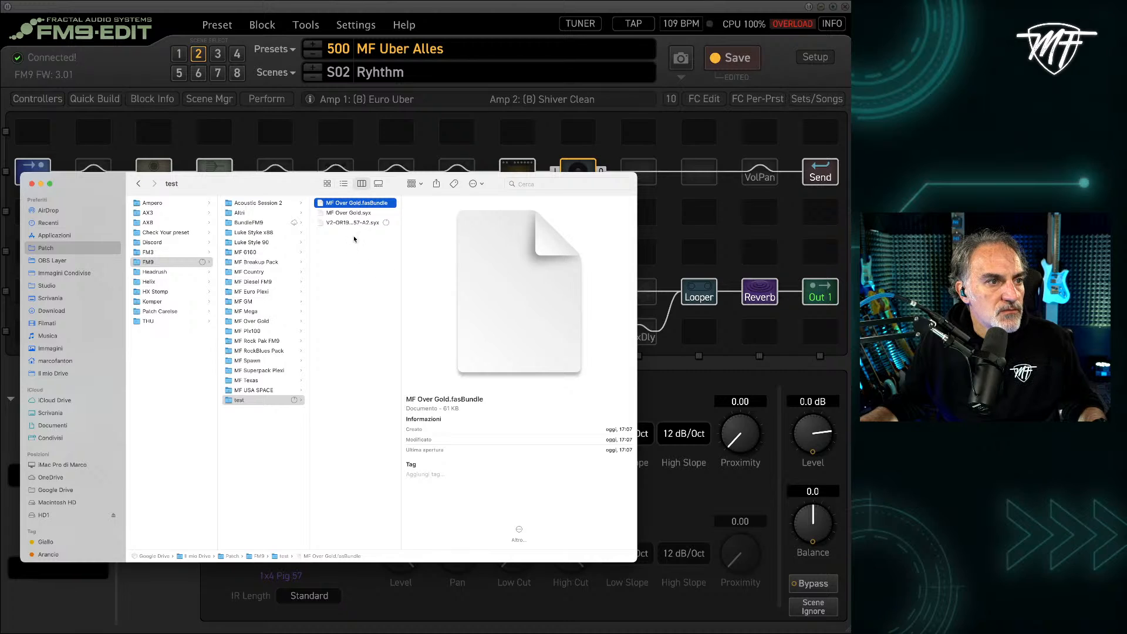
left_click_drag(400, 228, 468, 231)
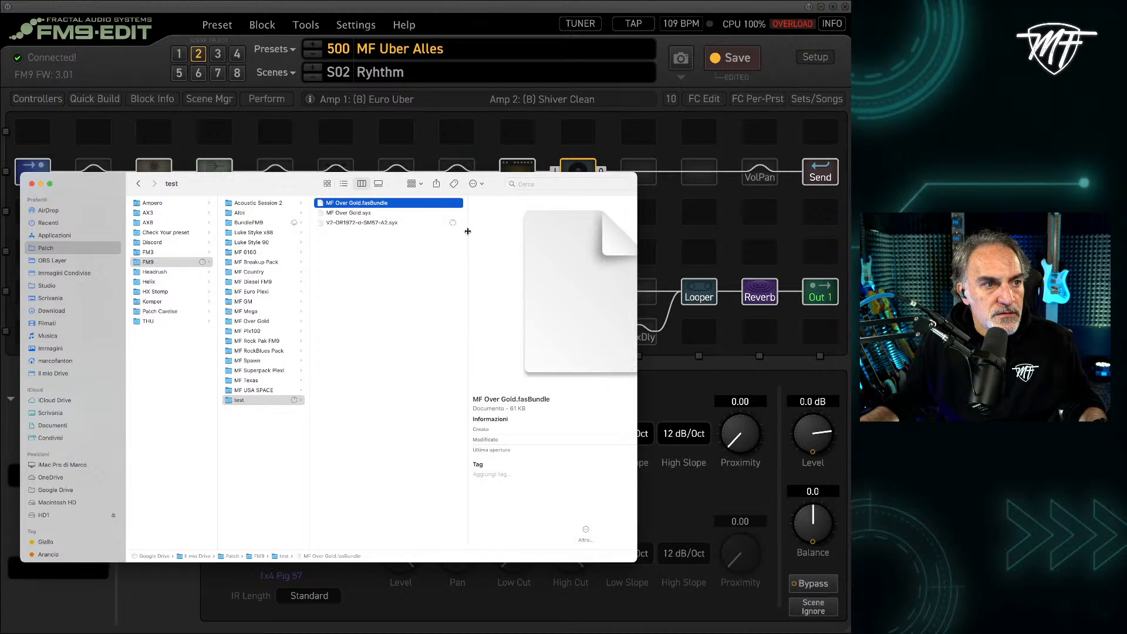
left_click(379, 223)
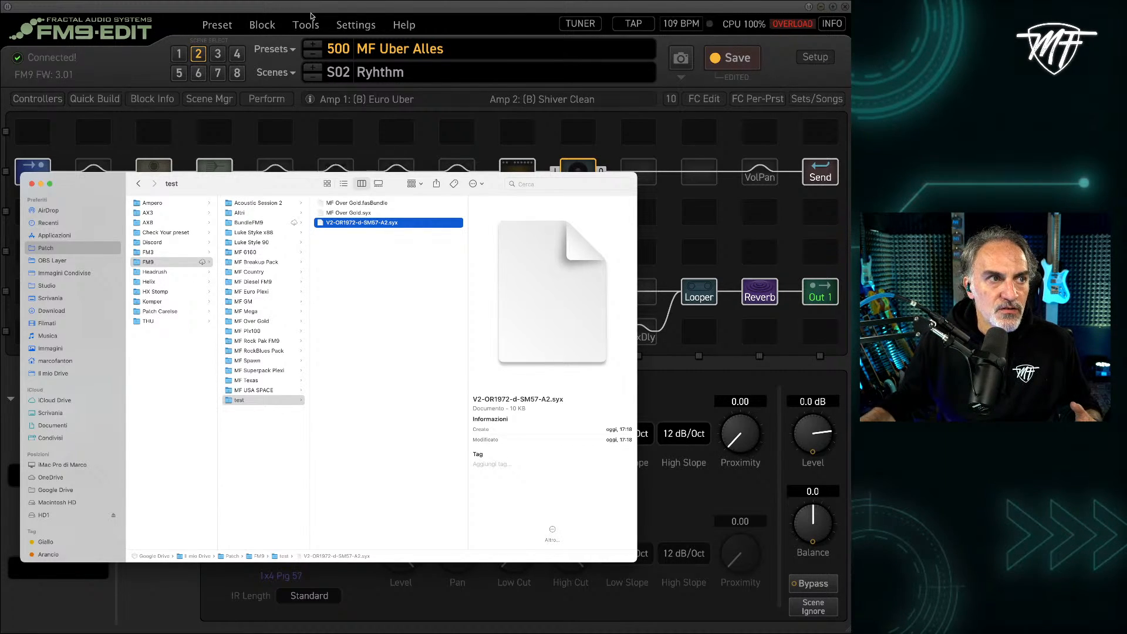
left_click_drag(321, 9, 323, 10)
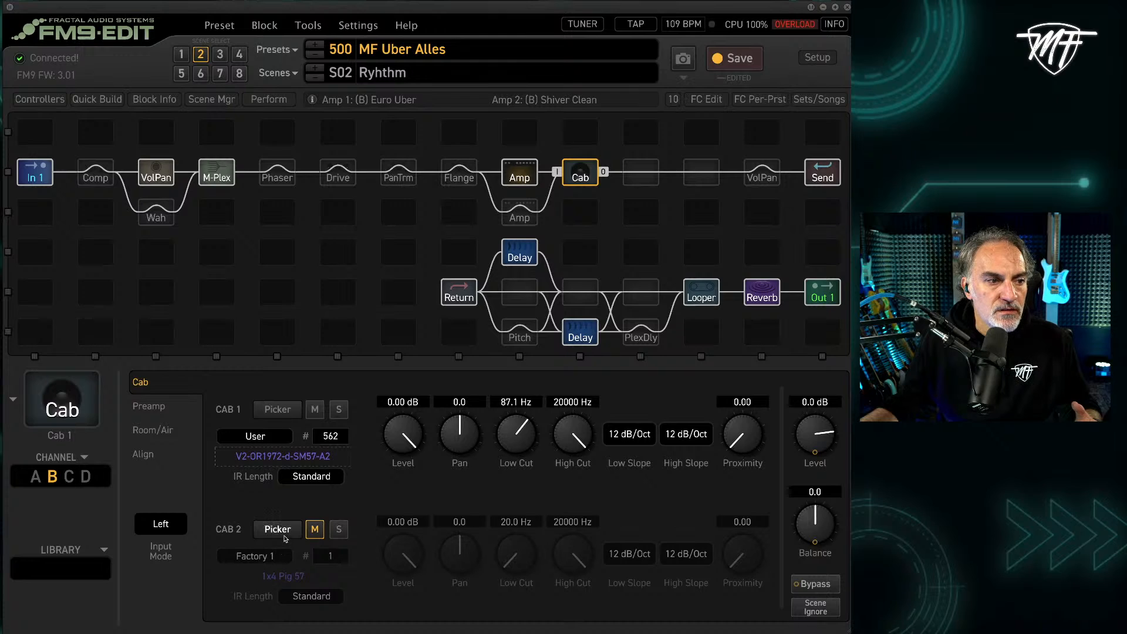
- Unmute Cab 2 in the Cab block
right_click(290, 578)
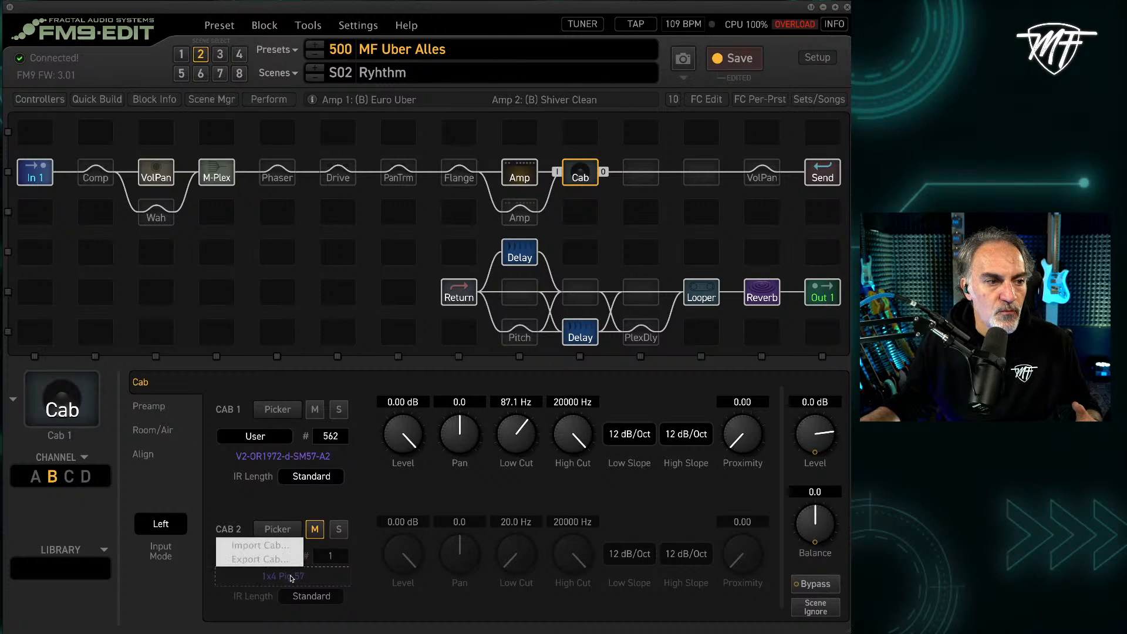
left_click(316, 529)
left_click(316, 529)
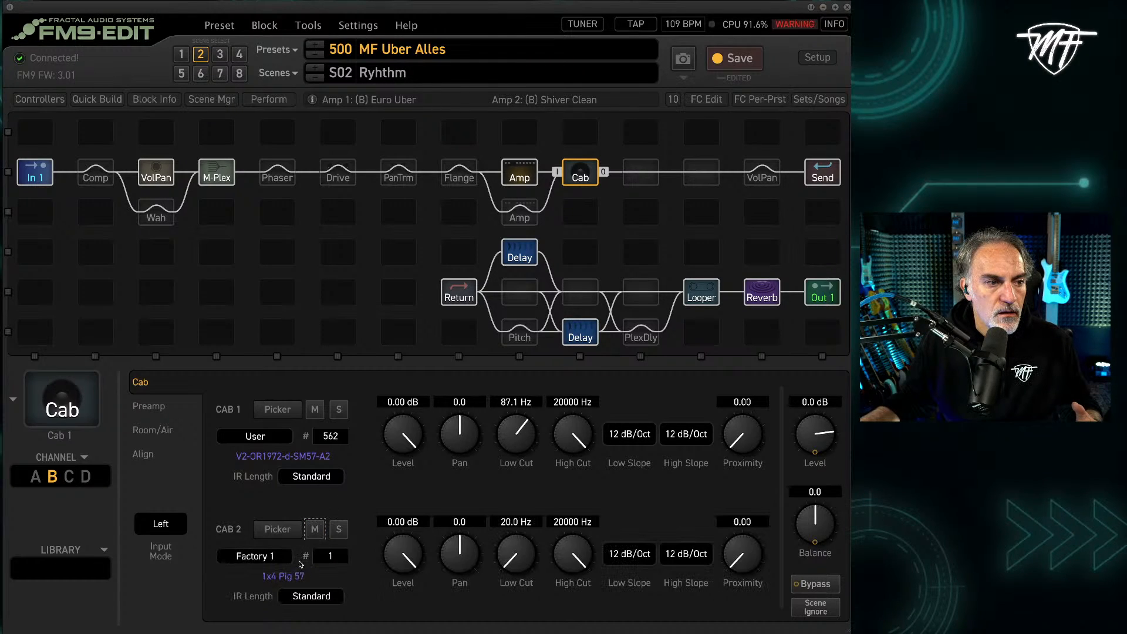
right_click(297, 577)
left_click(316, 500)
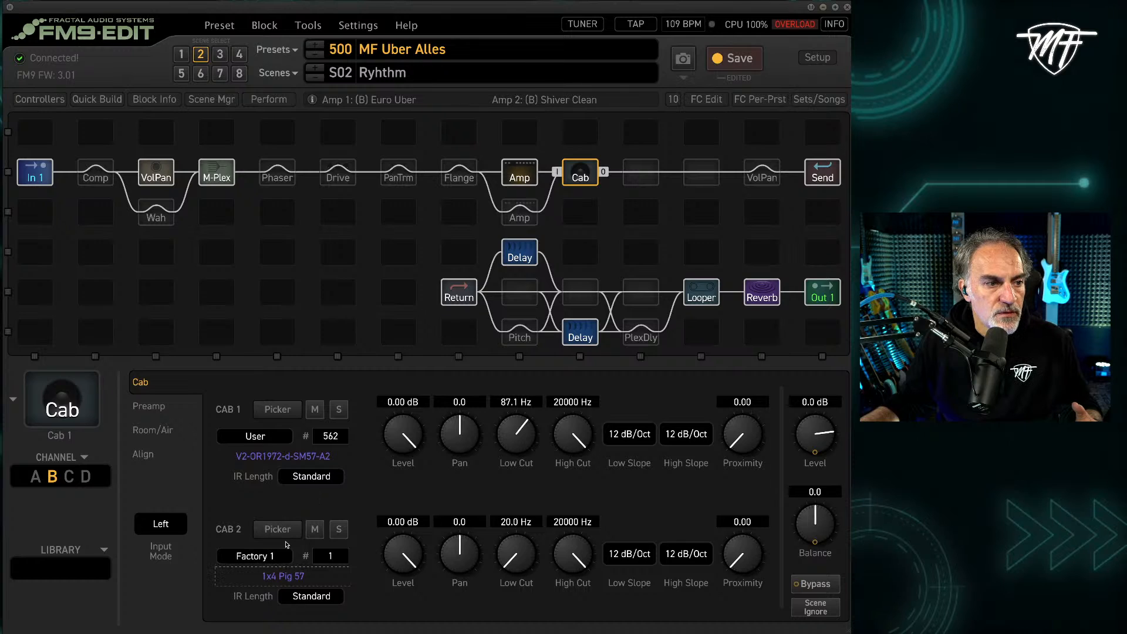
- Set Cab 2 to the User bank and choose empty user cab slot U.0067 for it
left_click(270, 558)
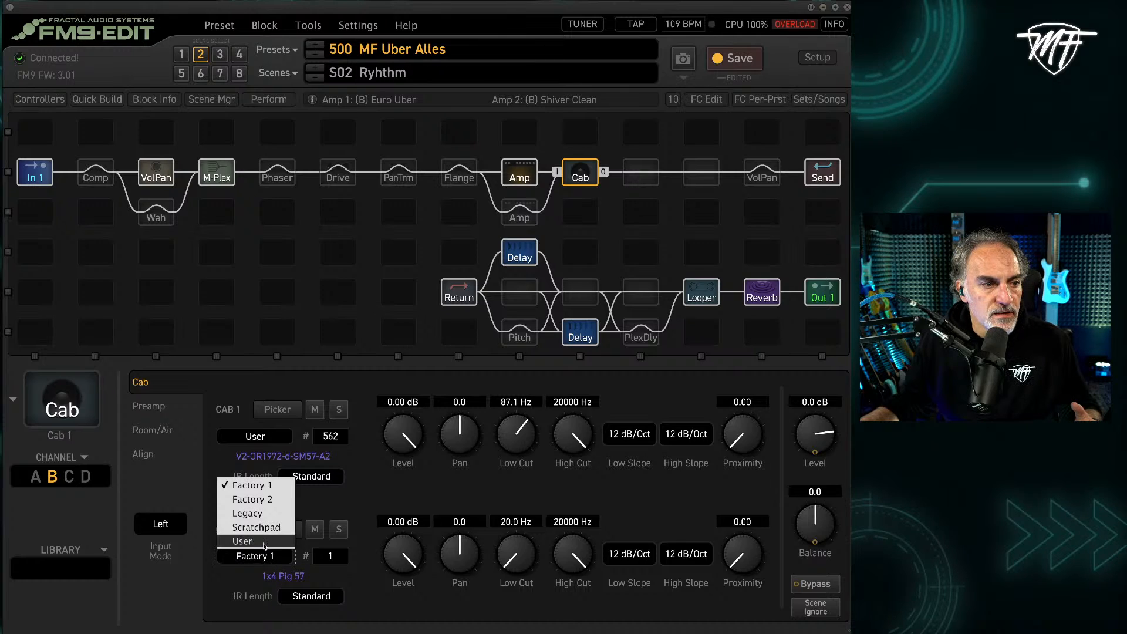
left_click(265, 542)
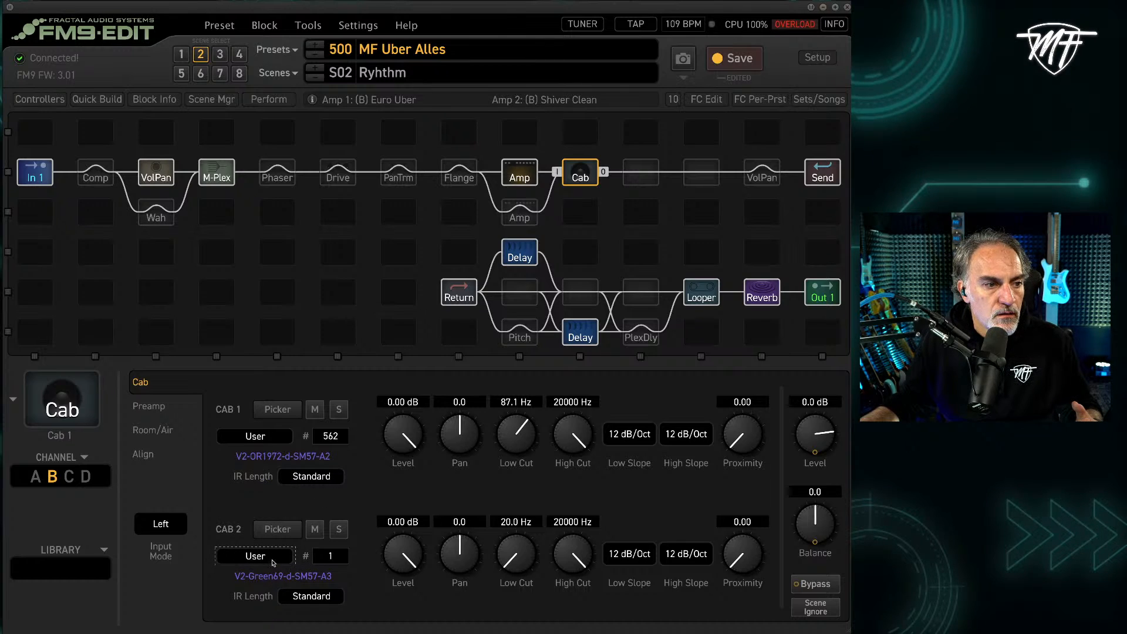
left_click(331, 556)
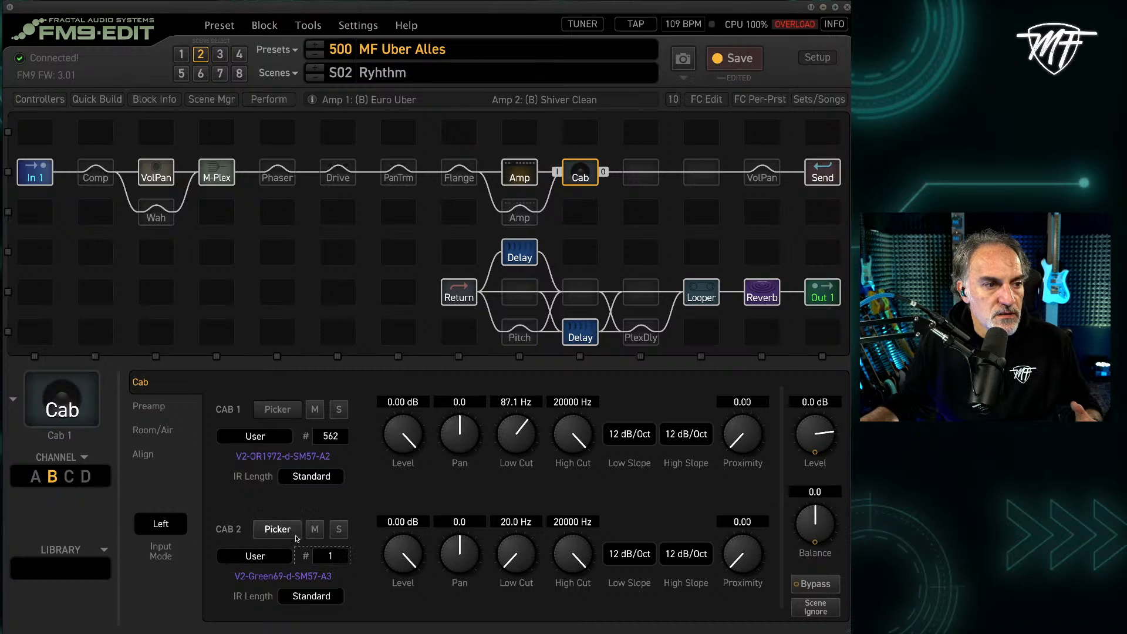
left_click(276, 528)
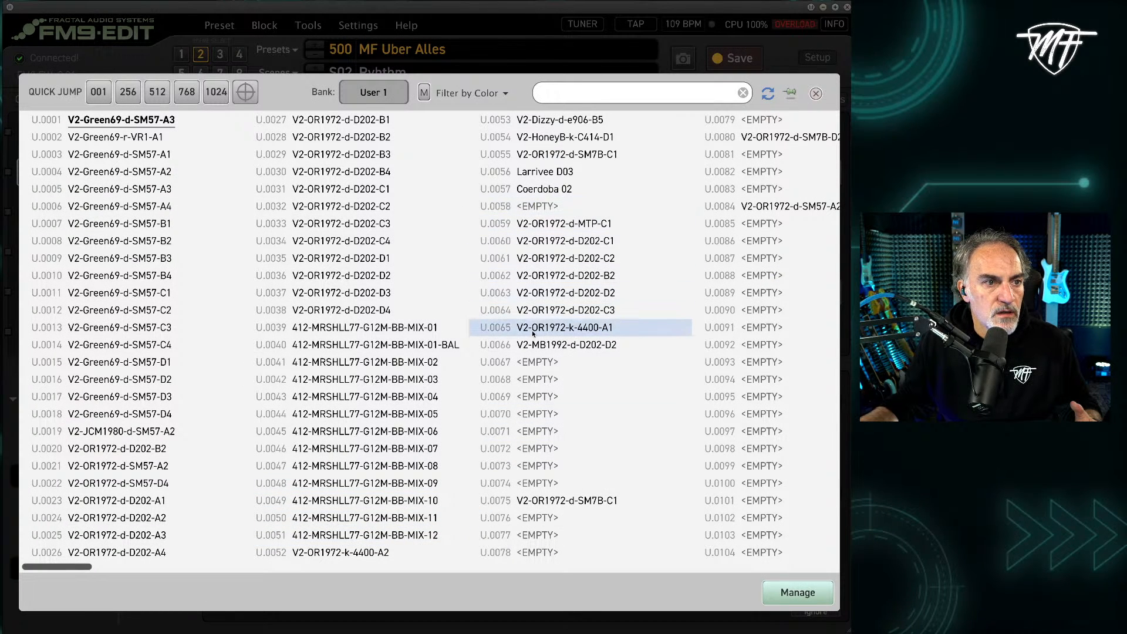
double_click(536, 364)
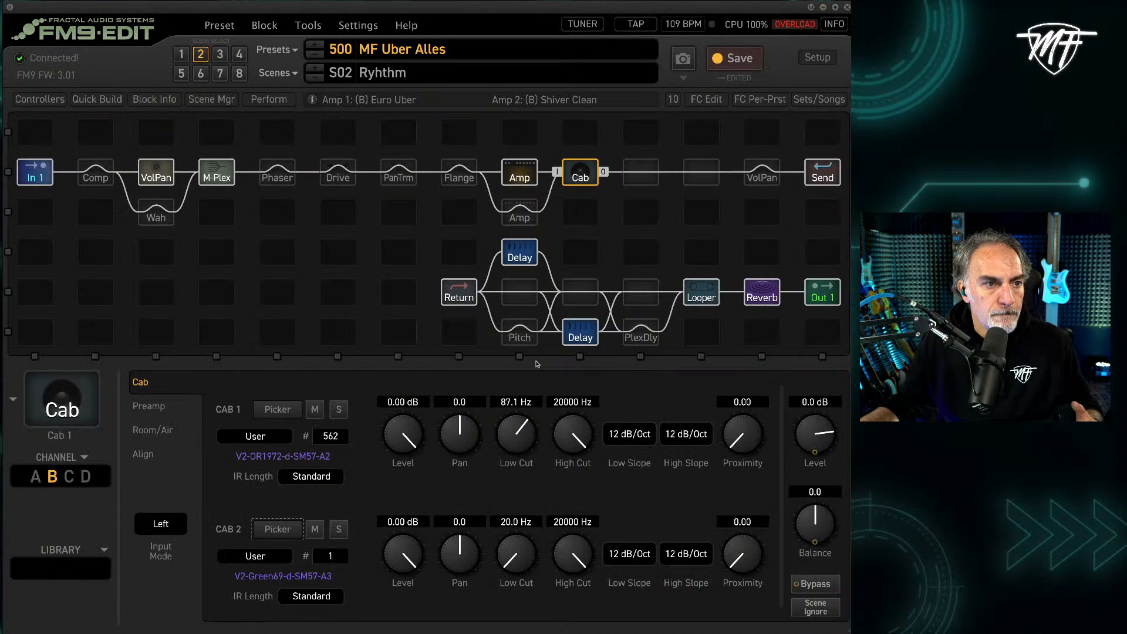
- Import V2-OR1972-d-SM57-A2.syx from the FM9 test folder into user cab slot 67 of Cab 2
left_click(289, 577)
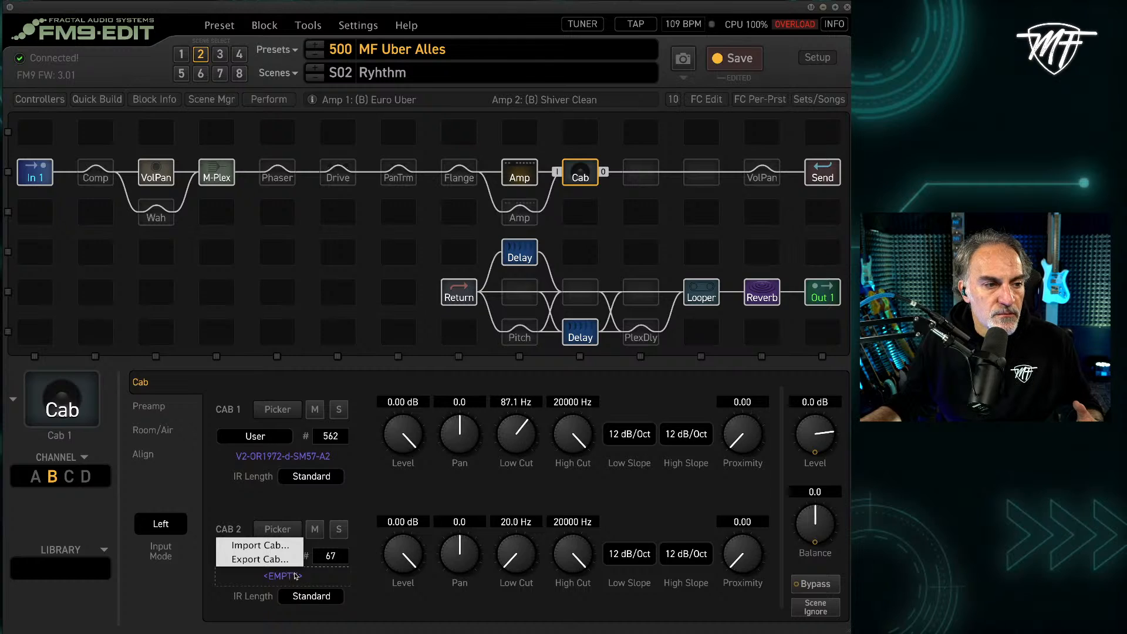
left_click(285, 546)
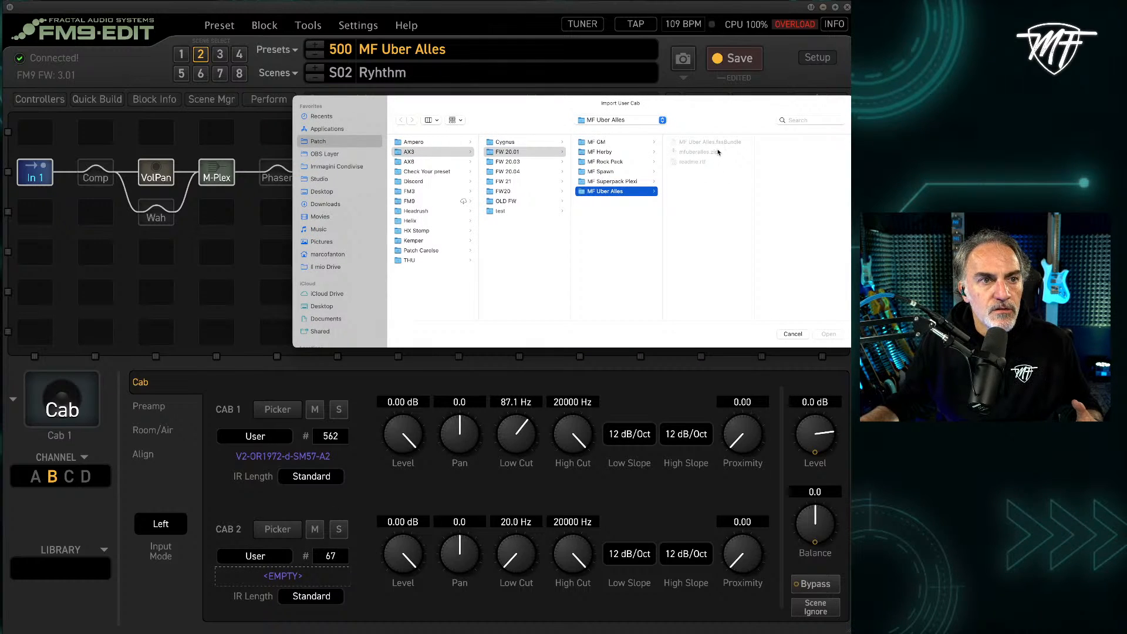
left_click(509, 213)
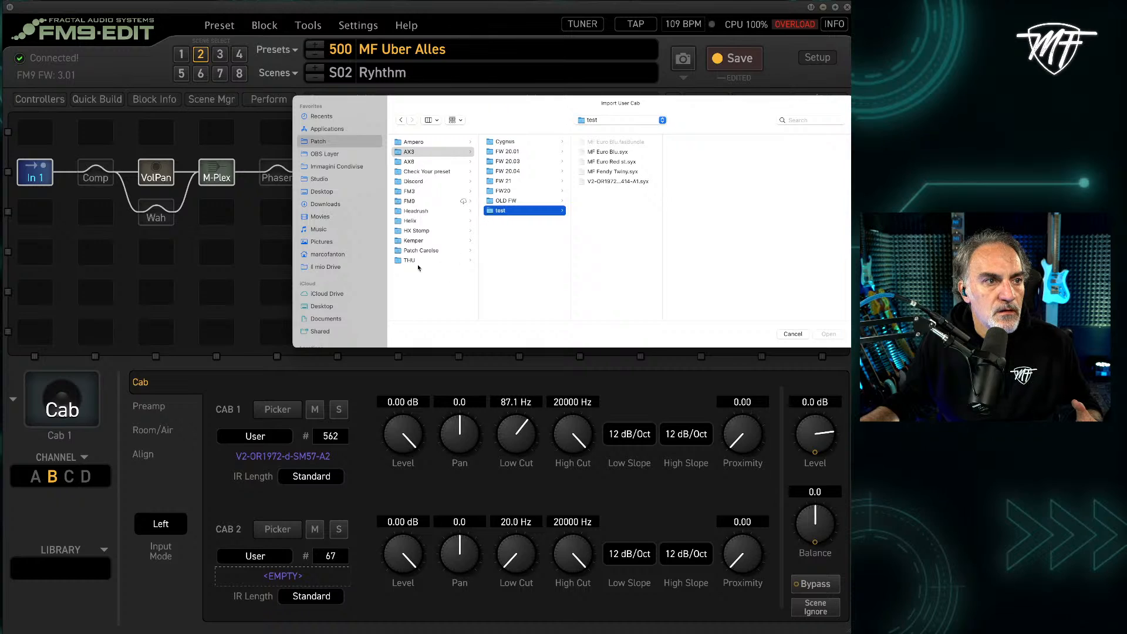
left_click(421, 201)
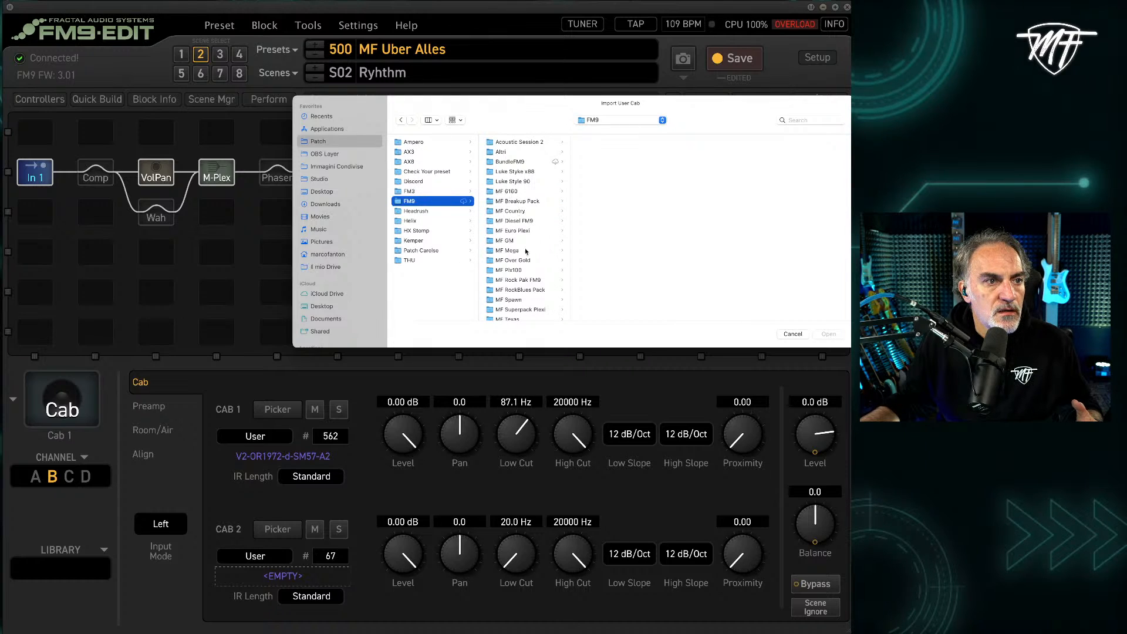
scroll(535, 287, "down", 3)
left_click(521, 312)
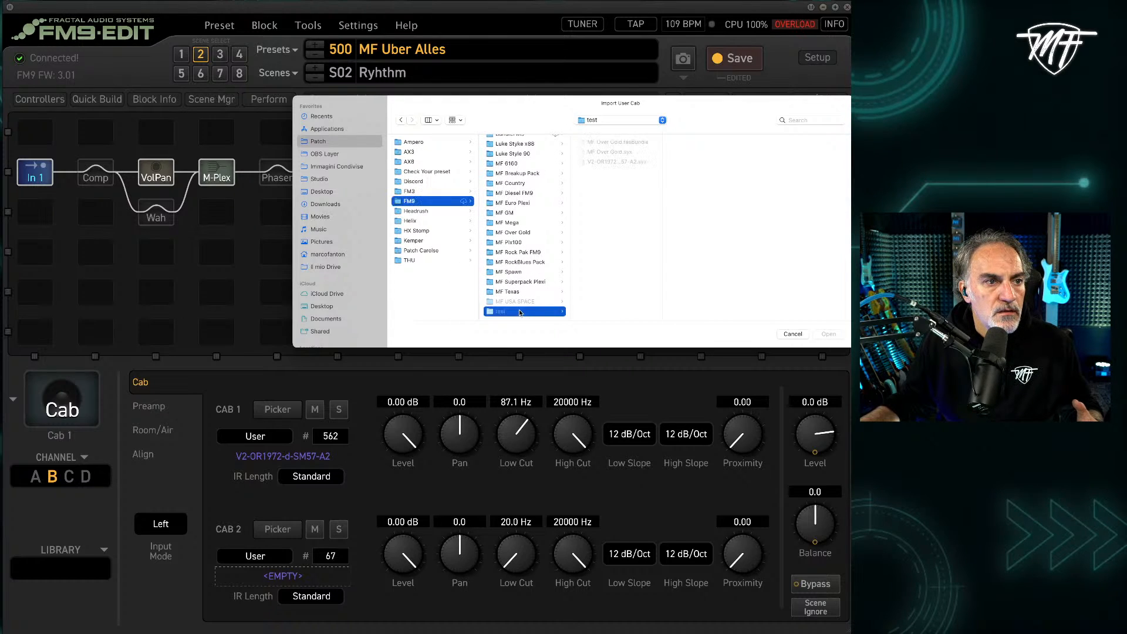
left_click(629, 165)
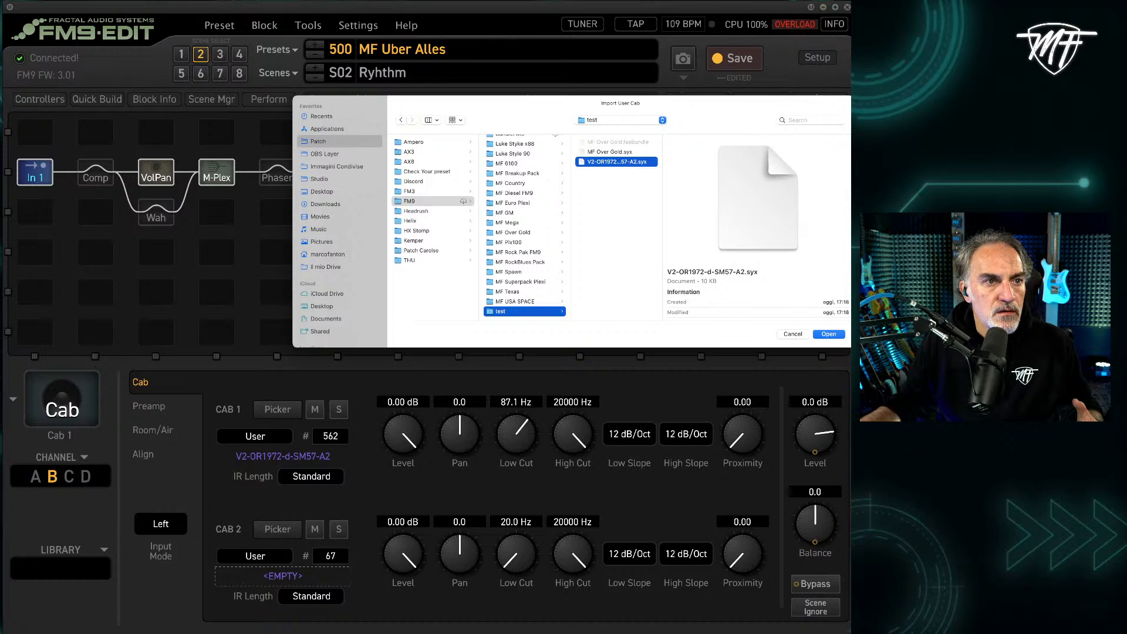
left_click(829, 334)
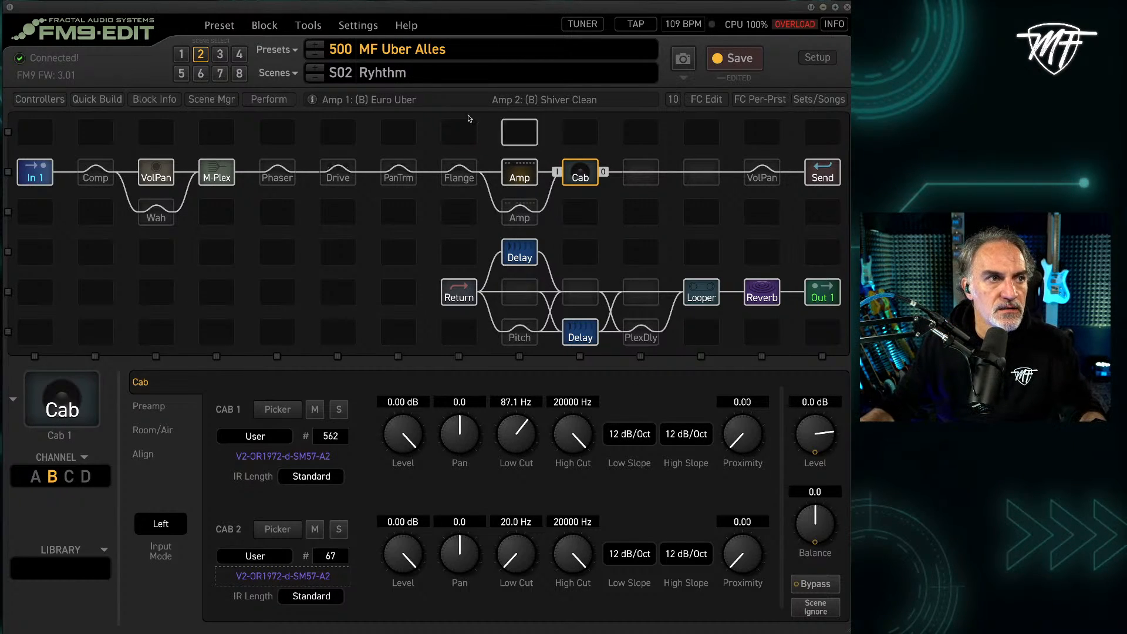
- Open the manager for user cabs and review the options its file browser offers
left_click(308, 25)
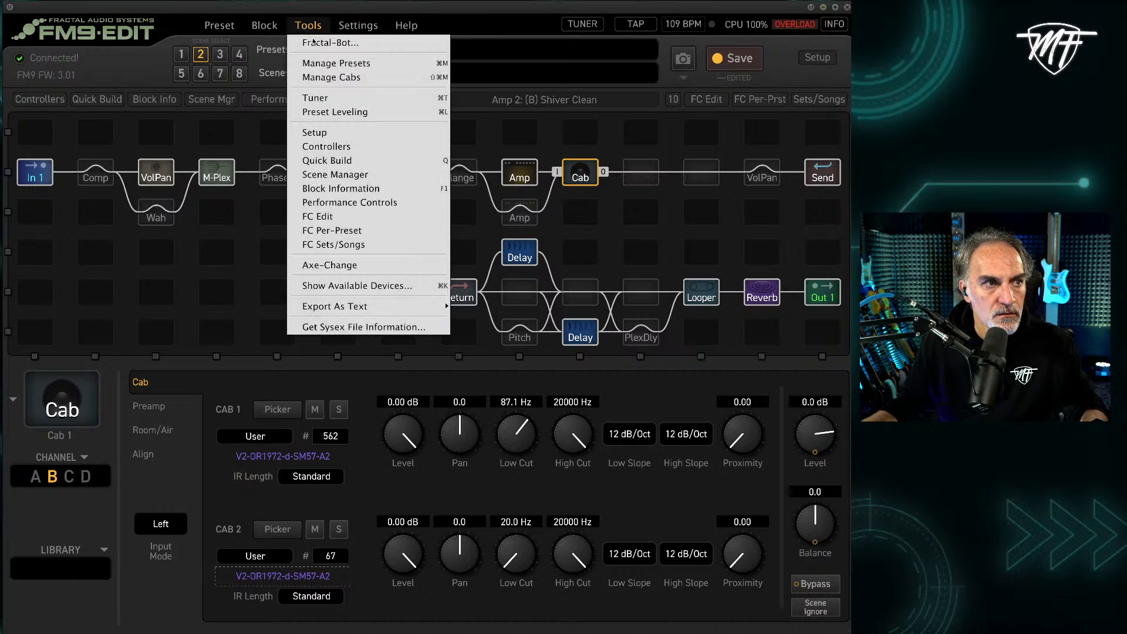
left_click(379, 79)
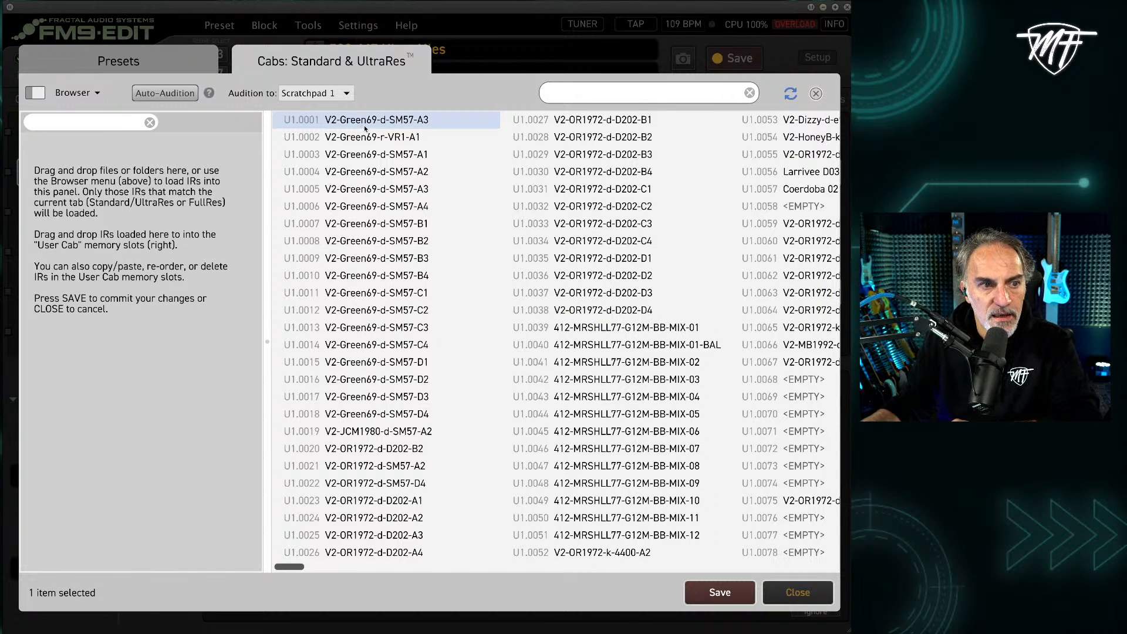
left_click(88, 93)
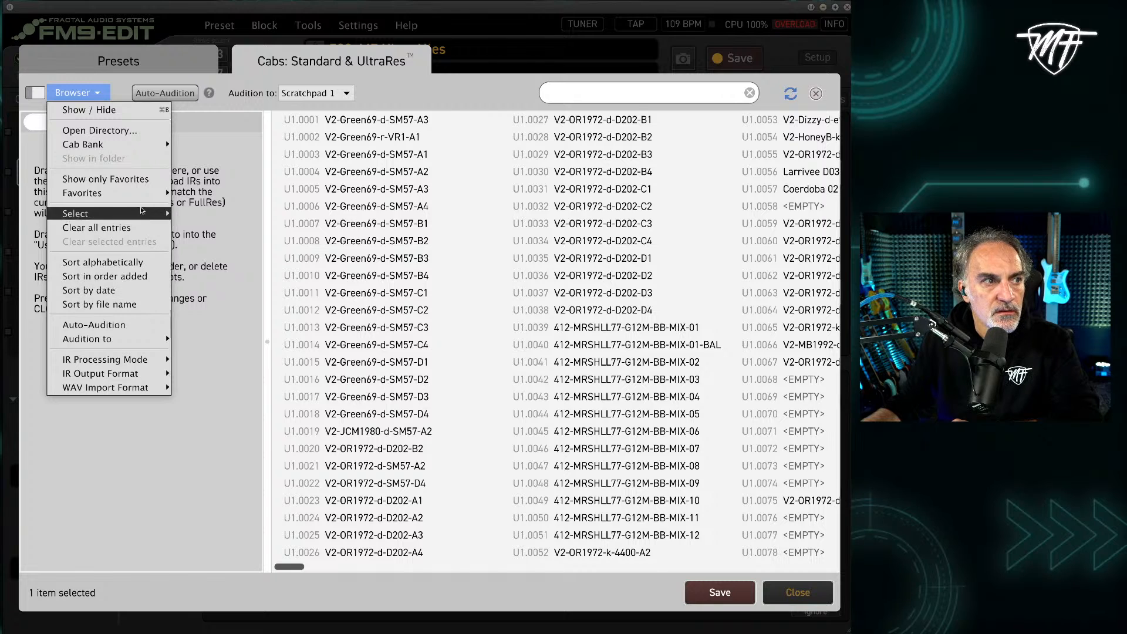
left_click(219, 249)
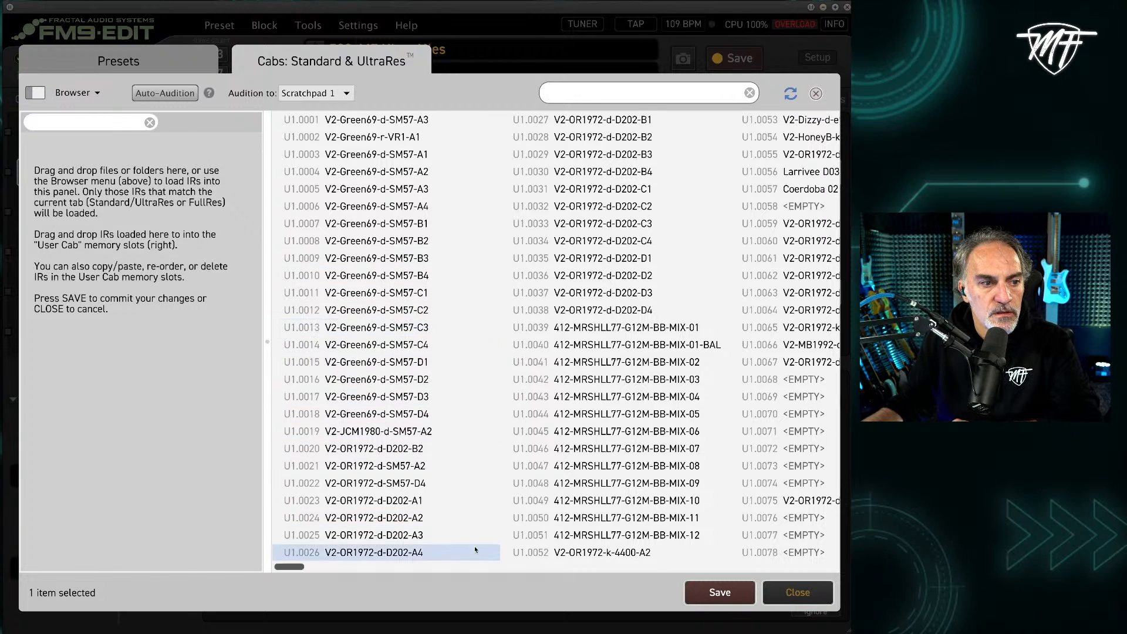
- Examine the IRs stored in user cab slots U1.0555 to U1.0565 by selecting that range
scroll(499, 568, "right", 5)
scroll(515, 566, "right", 8)
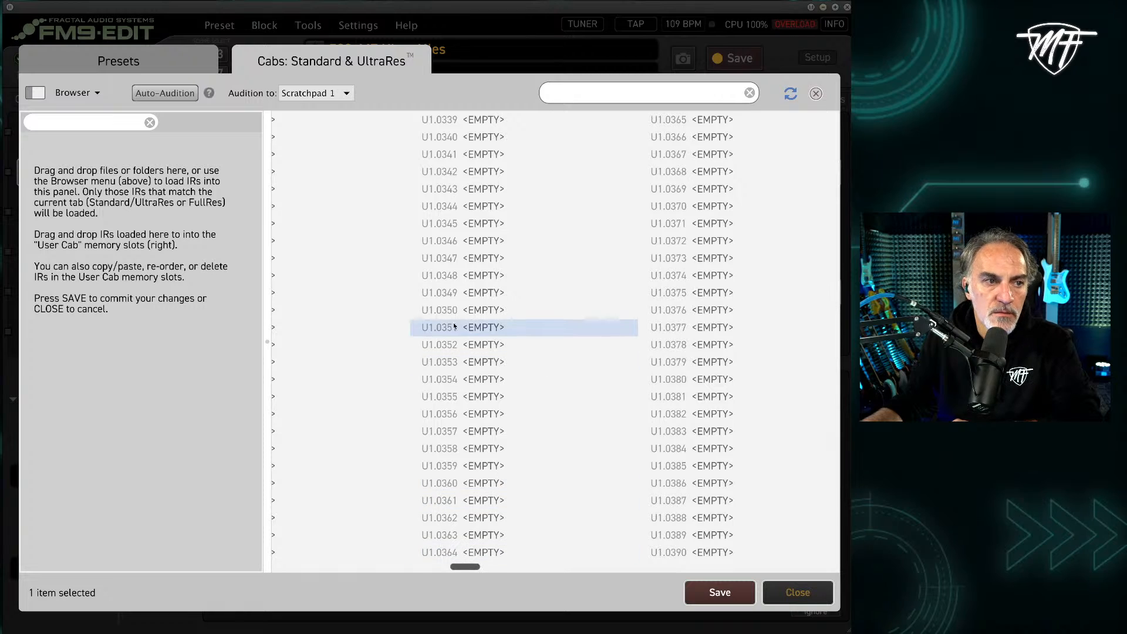
left_click_drag(462, 566, 554, 554)
left_click(628, 311)
left_click(628, 259)
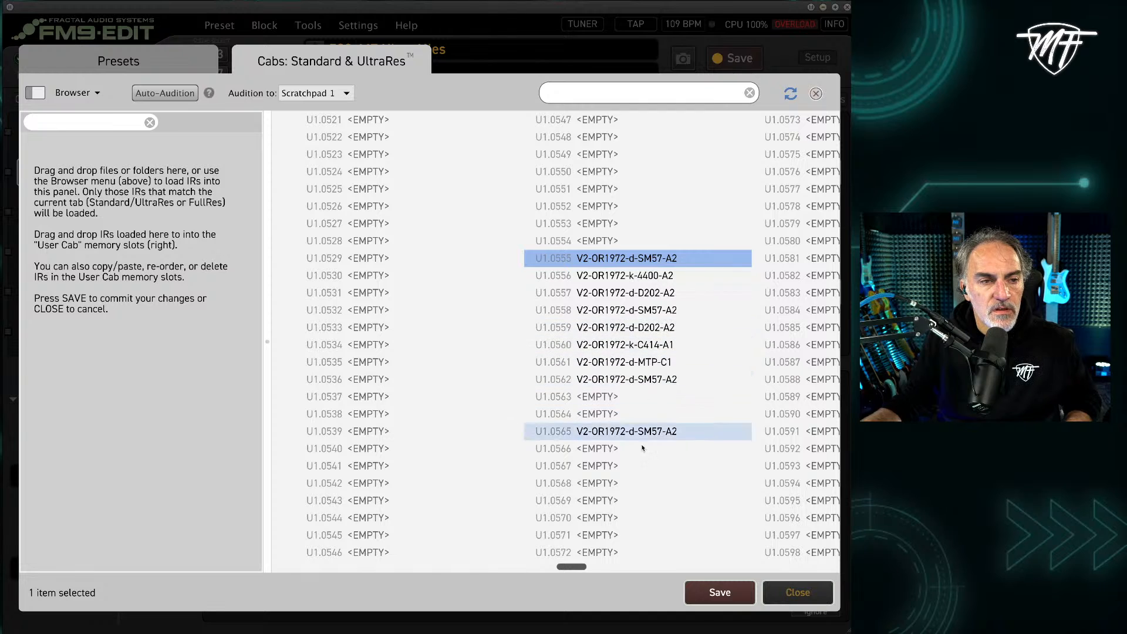
left_click(657, 434, "shift")
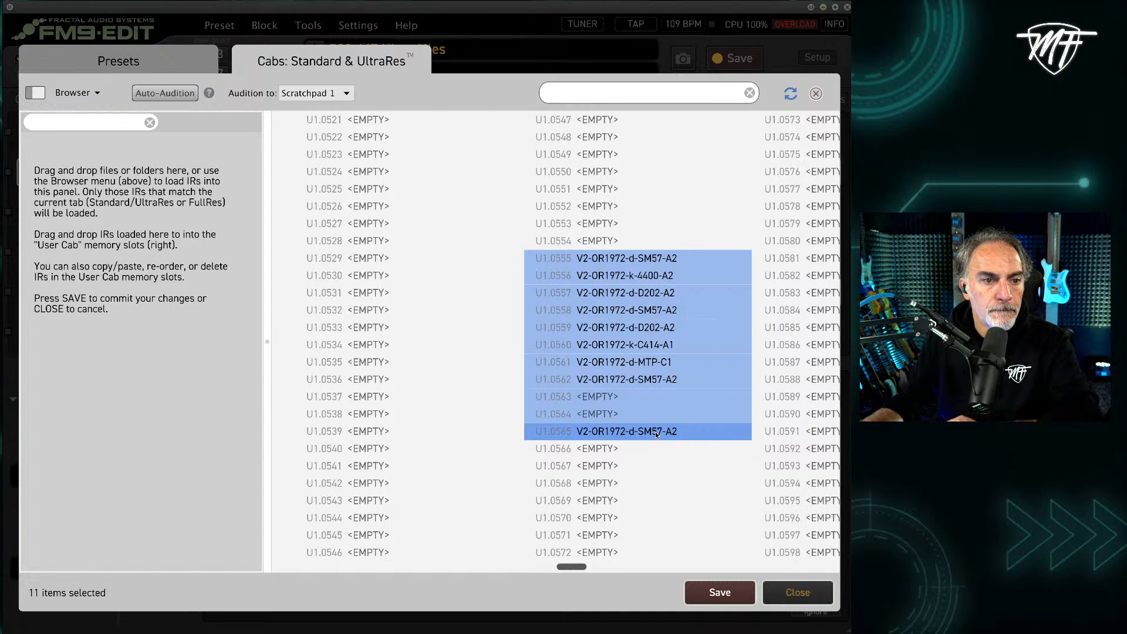
left_click(627, 189)
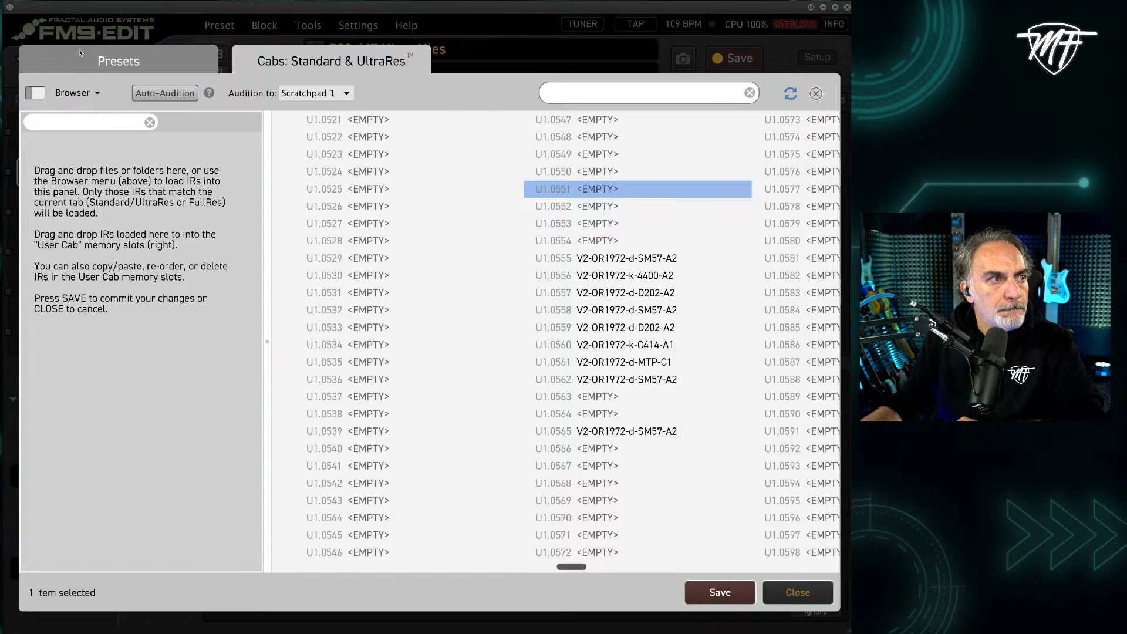
- Compare the preset list with the Standard & UltraRes cab list and look through the empty user cab slots around U1.0339
left_click(141, 58)
left_click(252, 61)
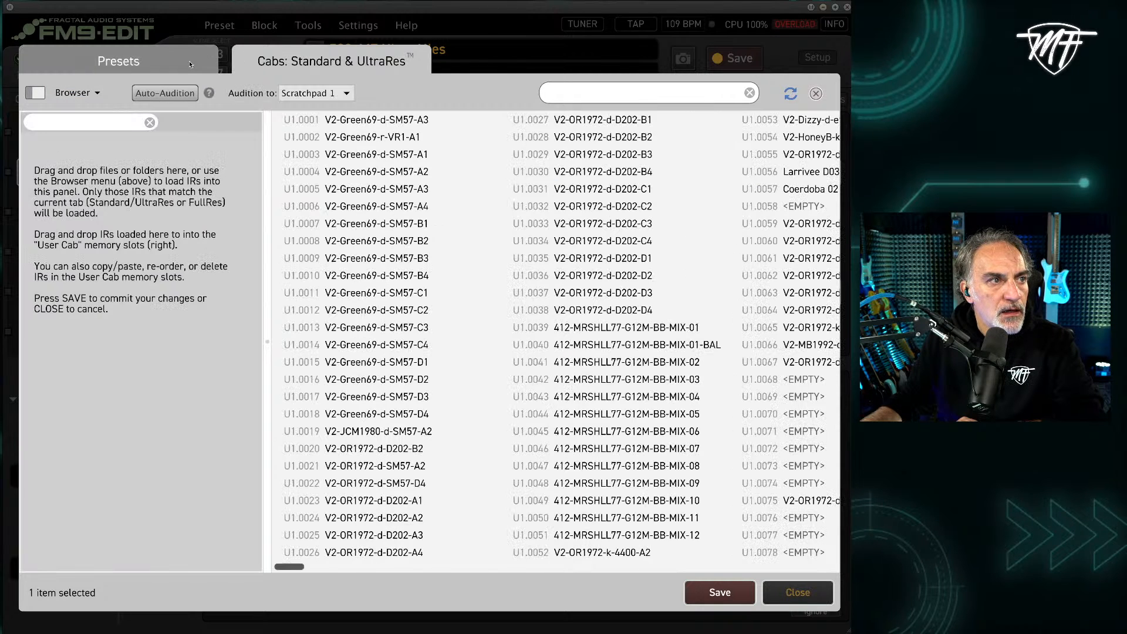
left_click(161, 68)
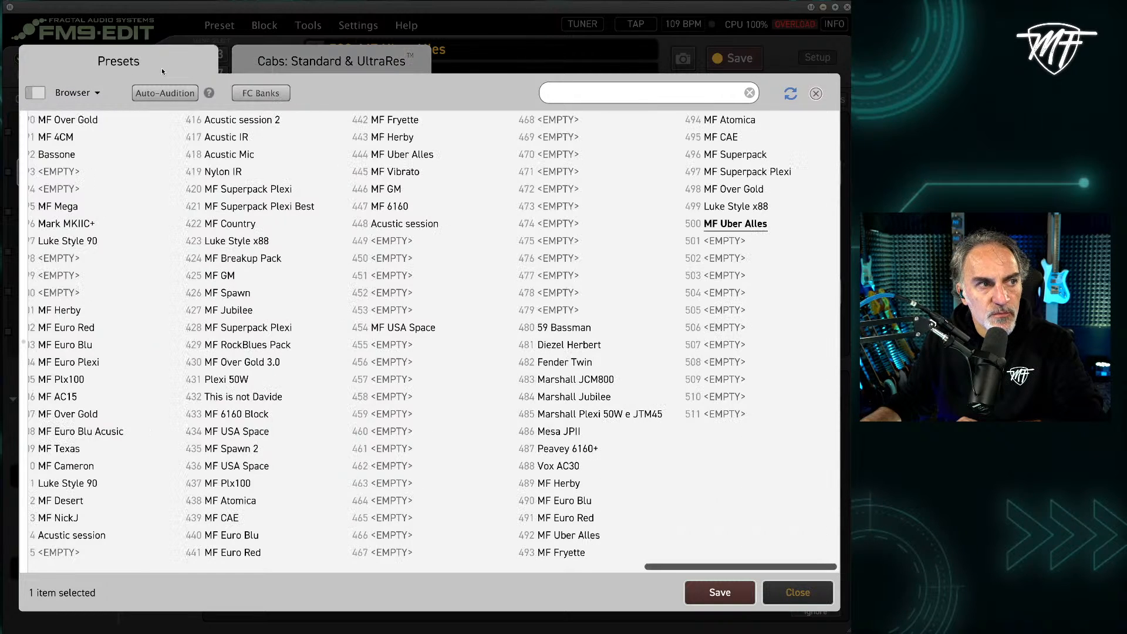
left_click(264, 62)
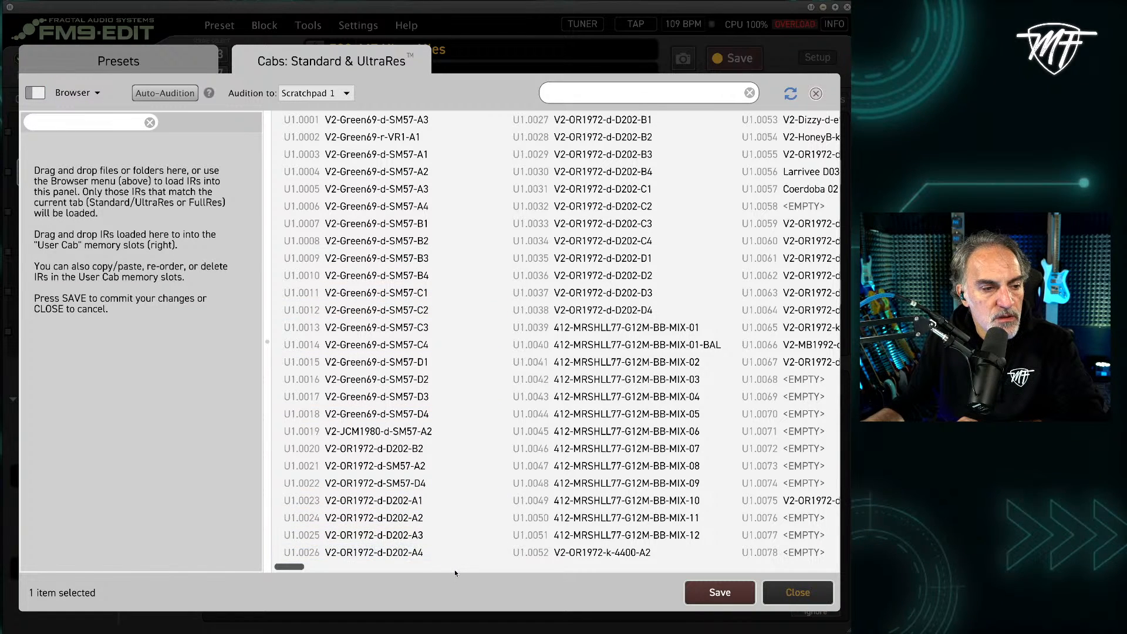
scroll(454, 568, "right", 5)
scroll(476, 569, "right", 8)
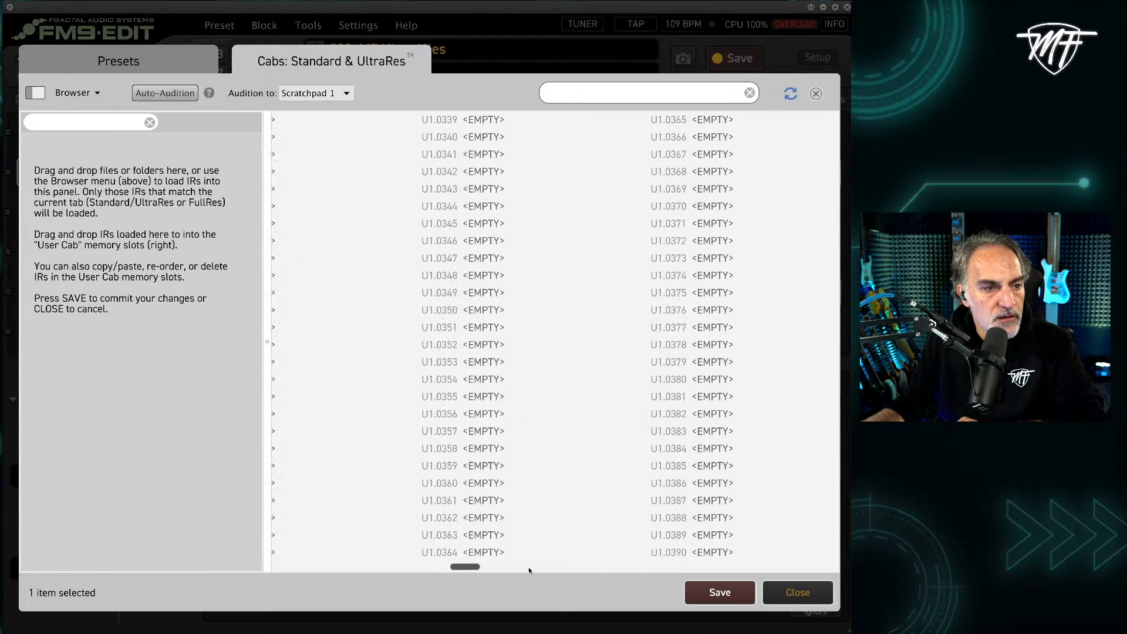
- Load the user cabs from the Wellspring_NonMP folder, inside IR > Fractal on Il mio Drive, into the cab browser, scanning sub-folders and bank files
left_click(80, 94)
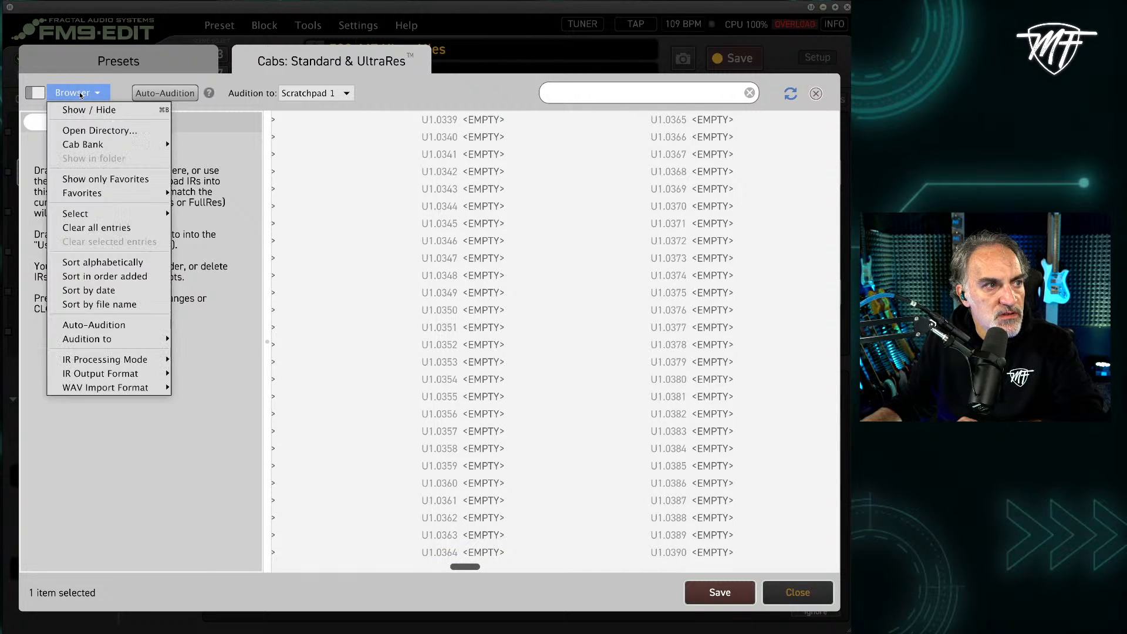
left_click(86, 132)
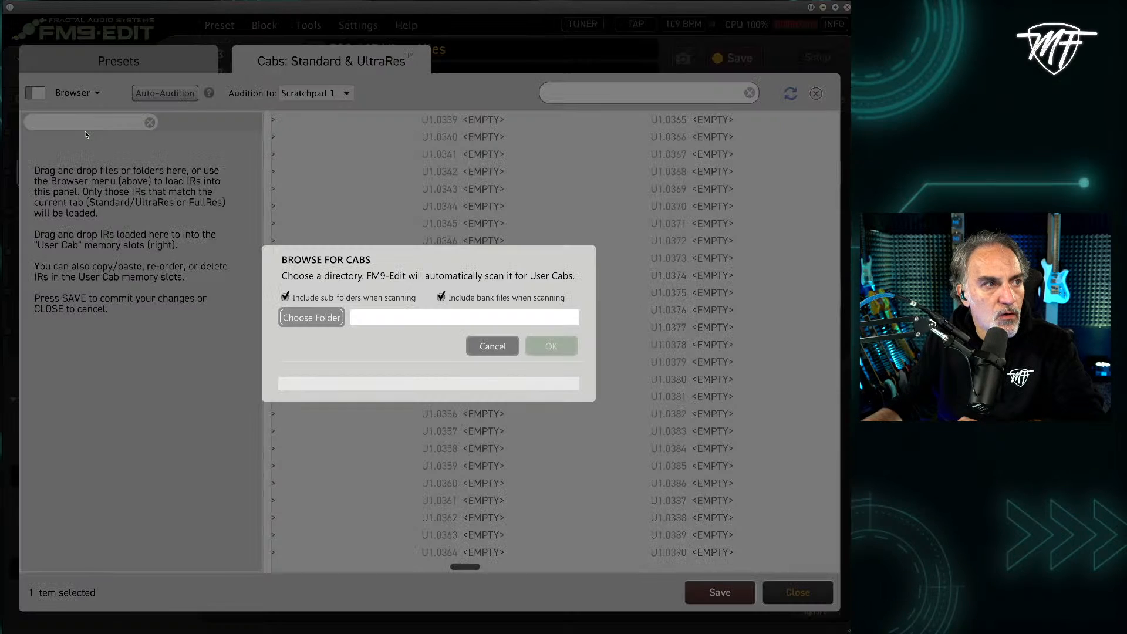
left_click(282, 318)
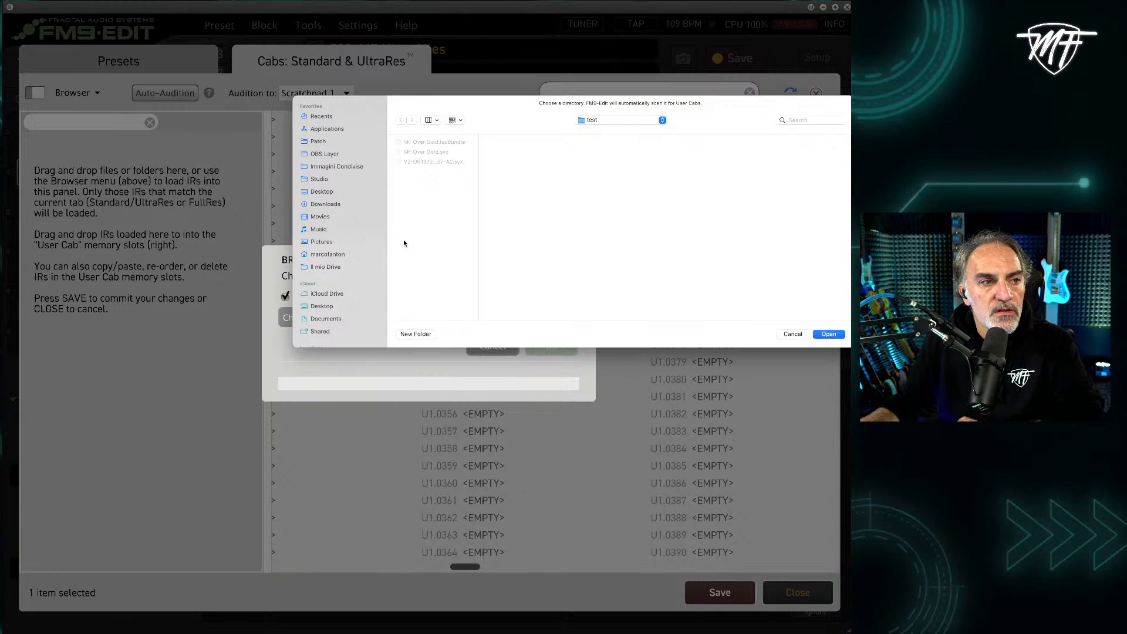
scroll(337, 181, "down", 1)
left_click(330, 265)
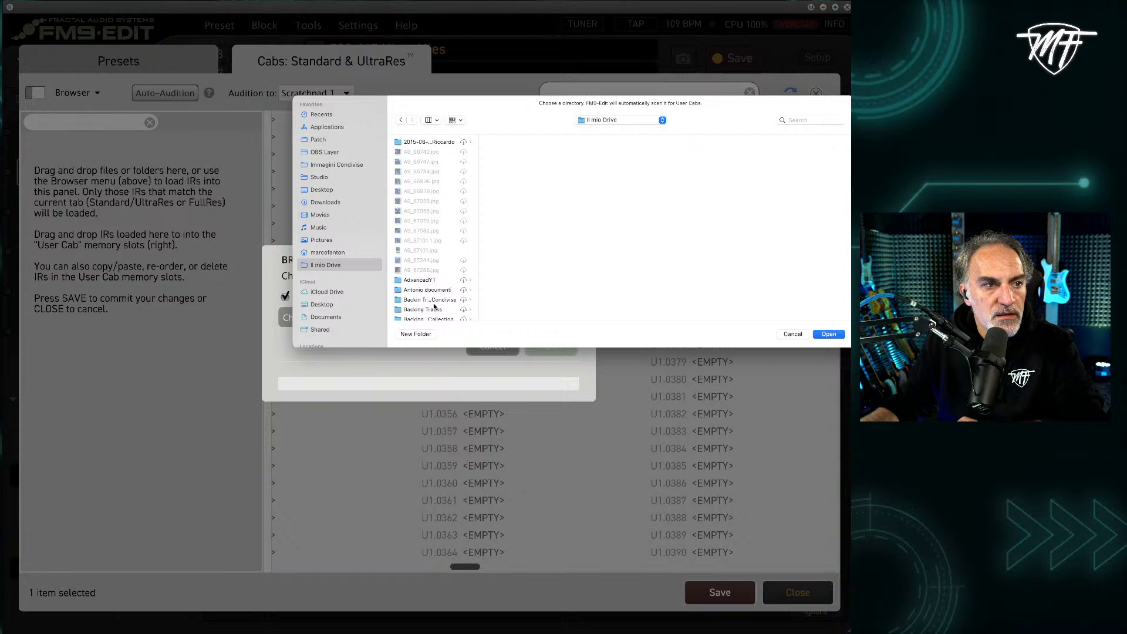
scroll(435, 306, "down", 10)
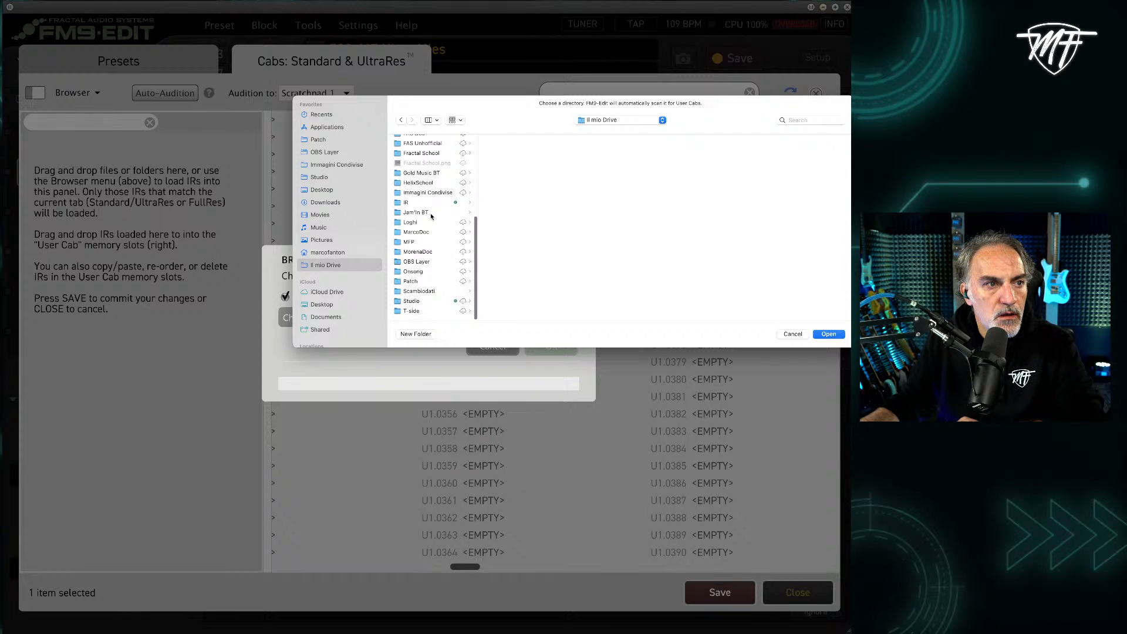
left_click(418, 203)
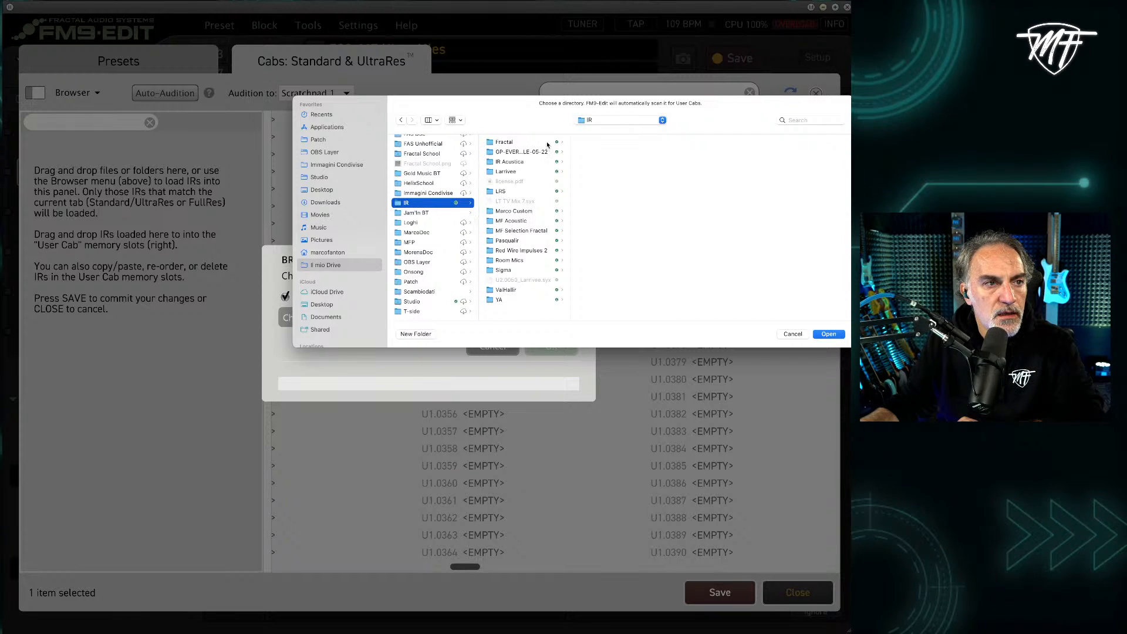
left_click(517, 142)
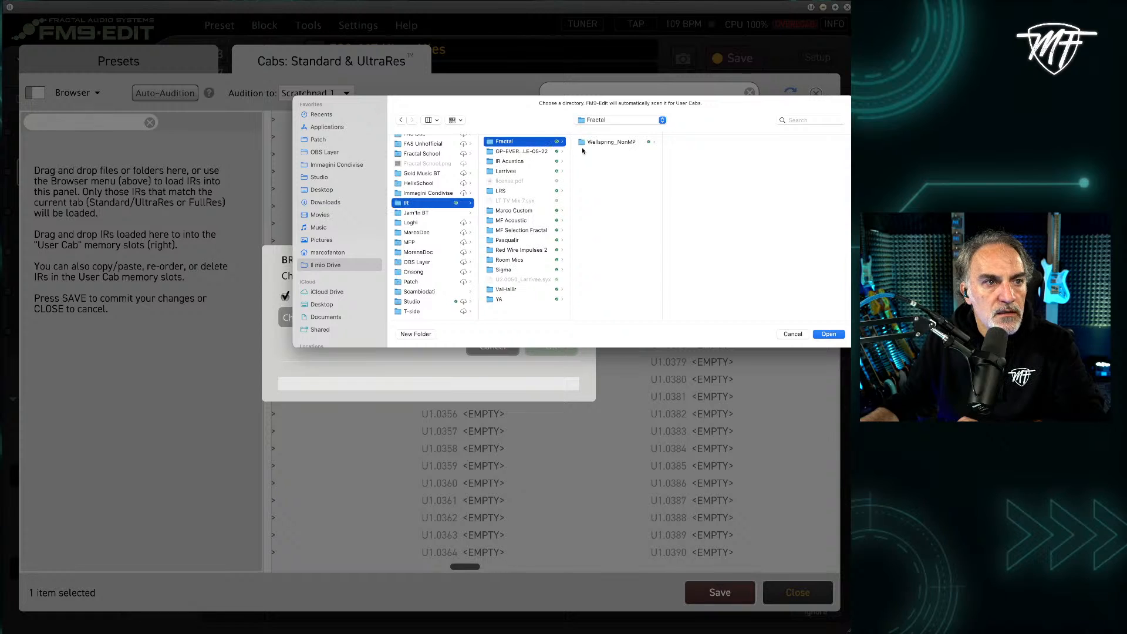
left_click(611, 142)
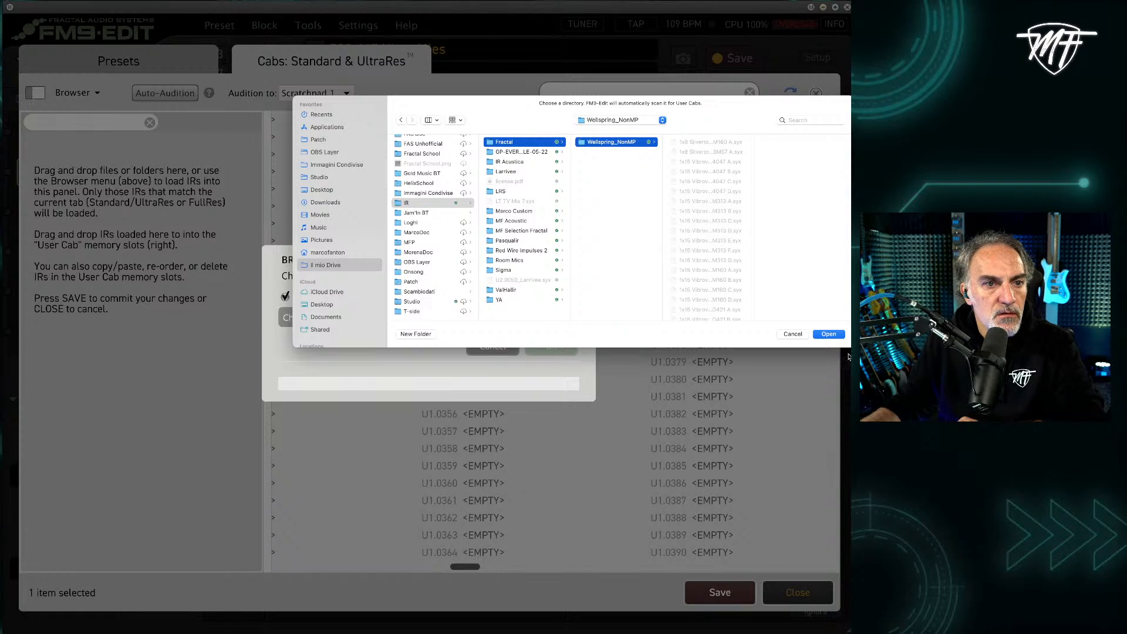
left_click(829, 334)
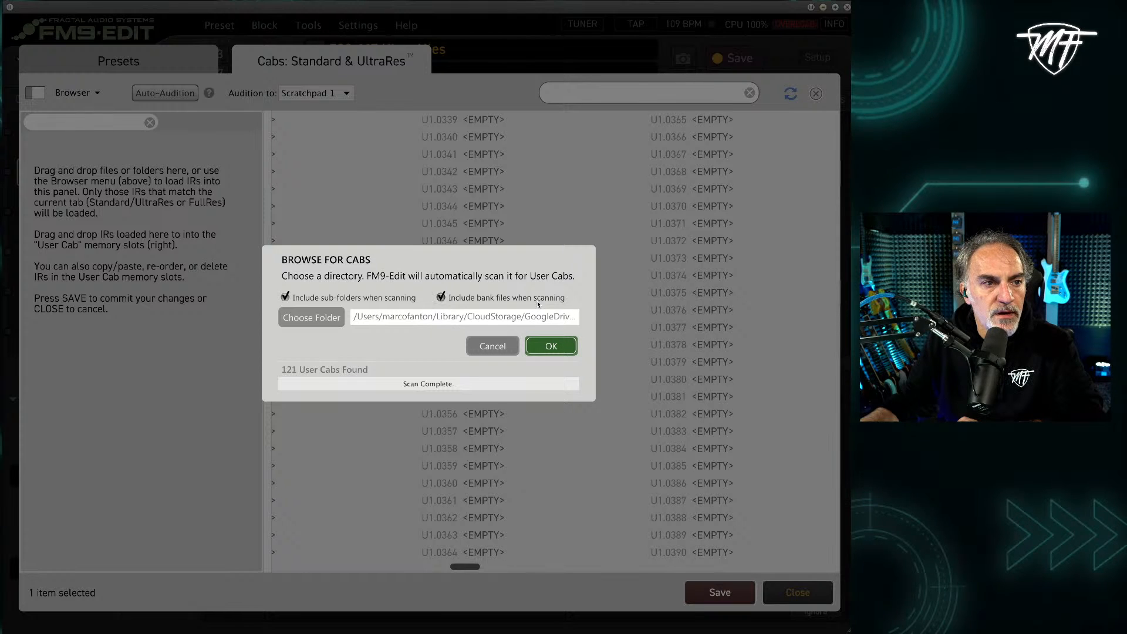
left_click(561, 349)
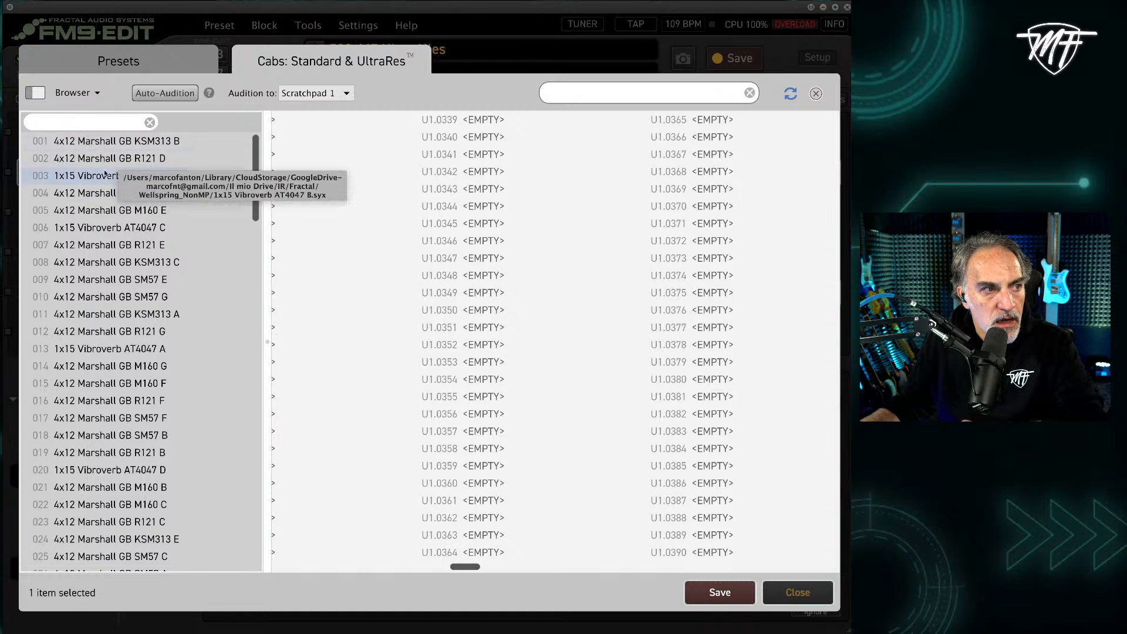
- Sort the loaded cab IRs alphabetically and select entries 001 to 006, from 1x8 Silvertone M160 A to 1x15 Vibroverb AT4047 D
left_click(77, 92)
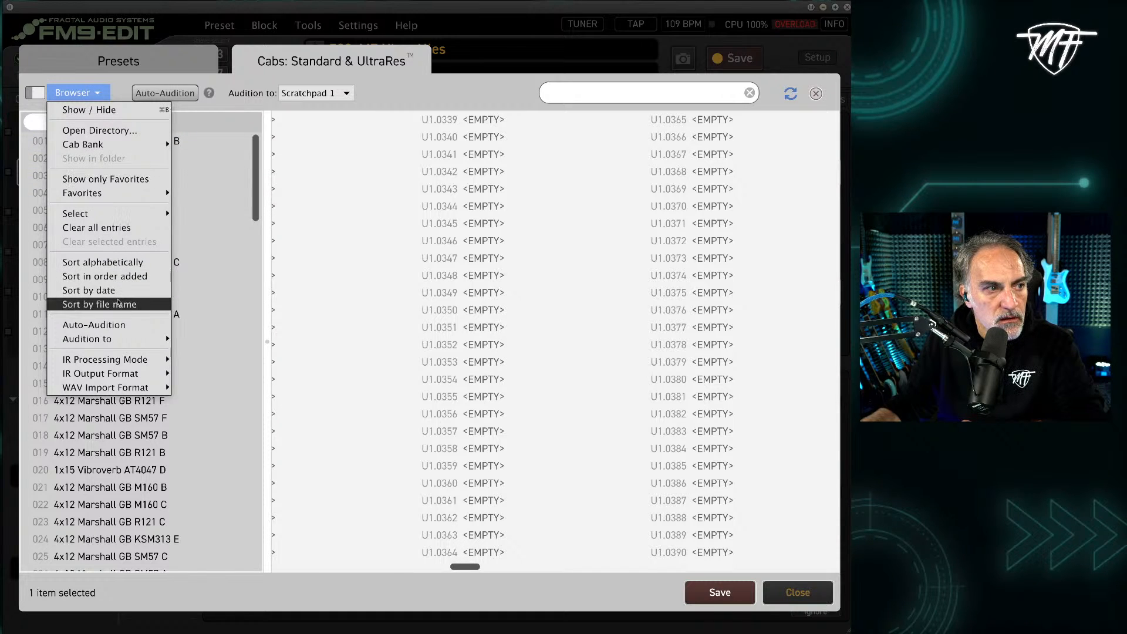
left_click(141, 262)
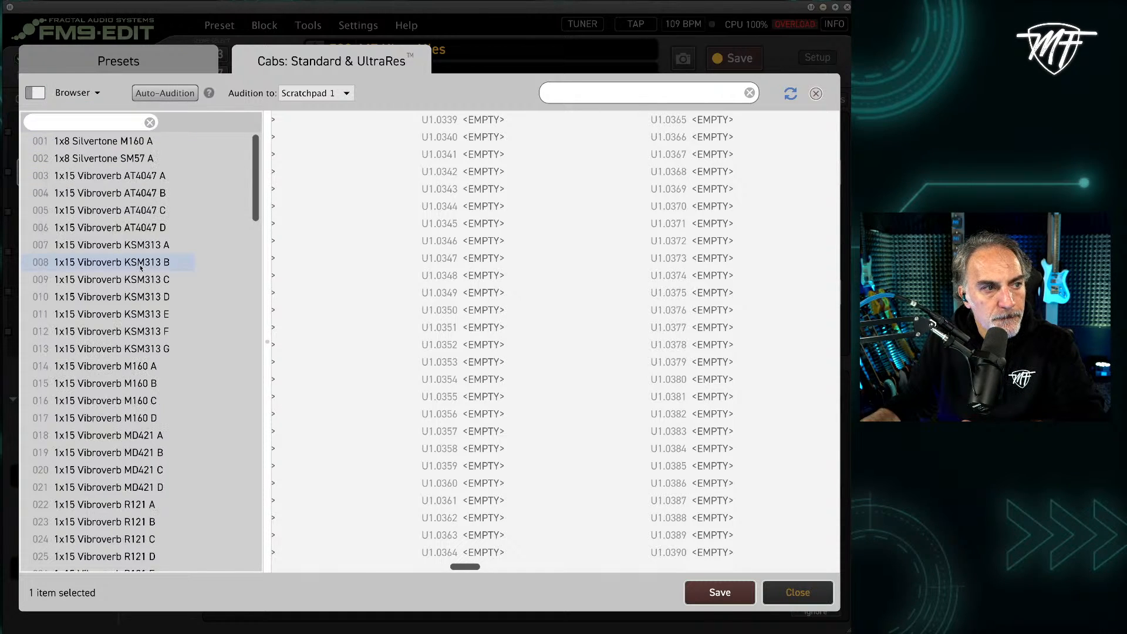
left_click(118, 142)
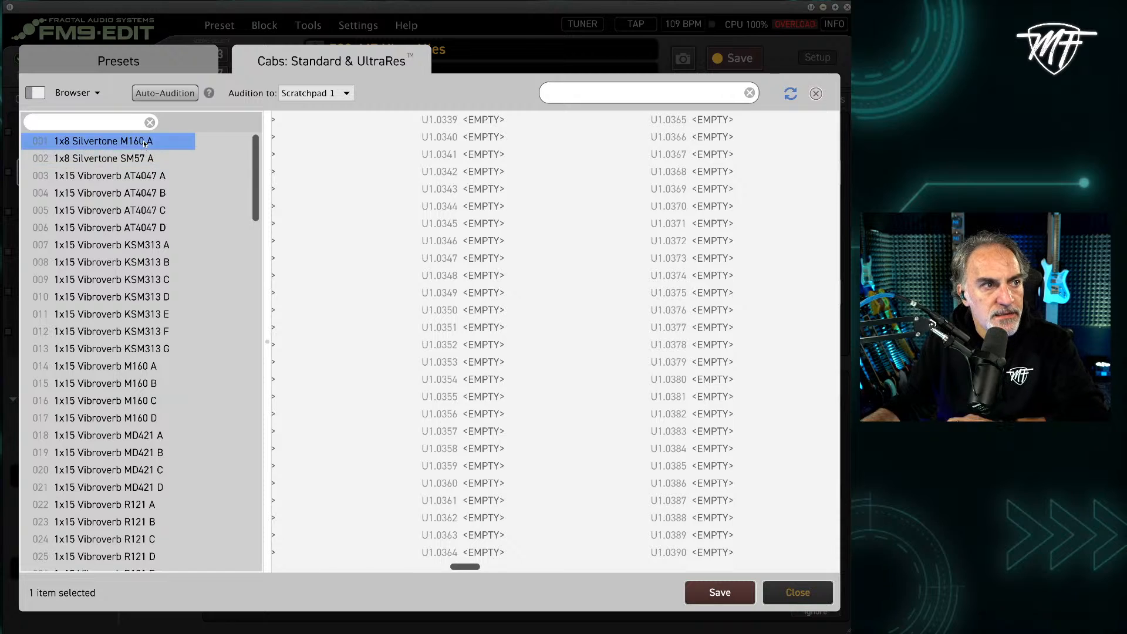
scroll(139, 544, "down", 5)
scroll(139, 545, "down", 15)
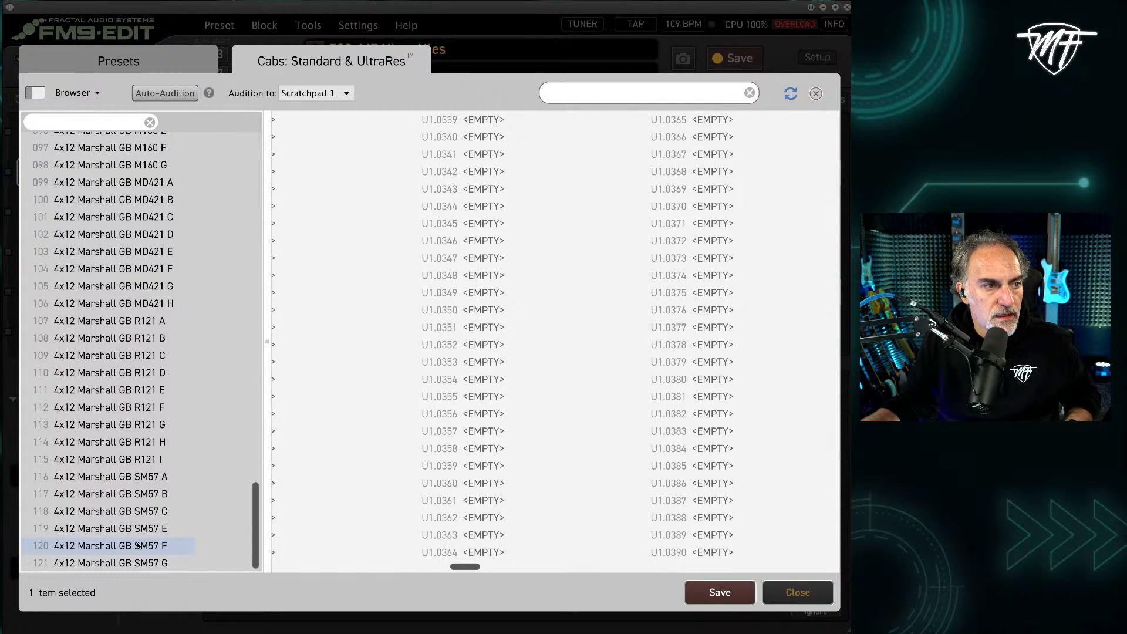
scroll(141, 352, "up", 20)
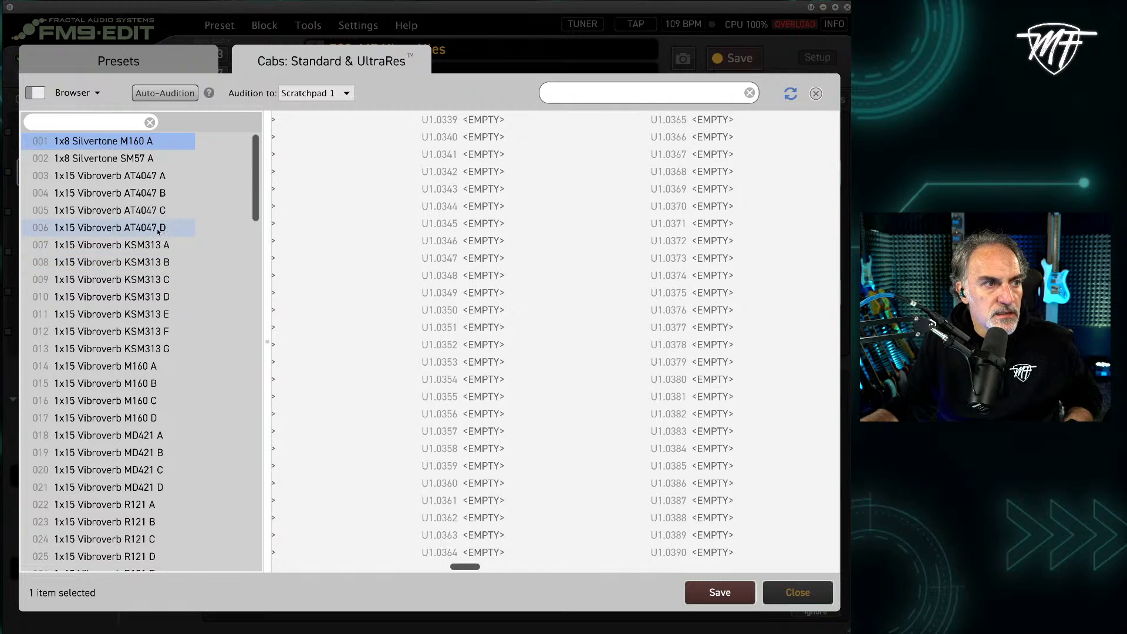
left_click(159, 232, "shift")
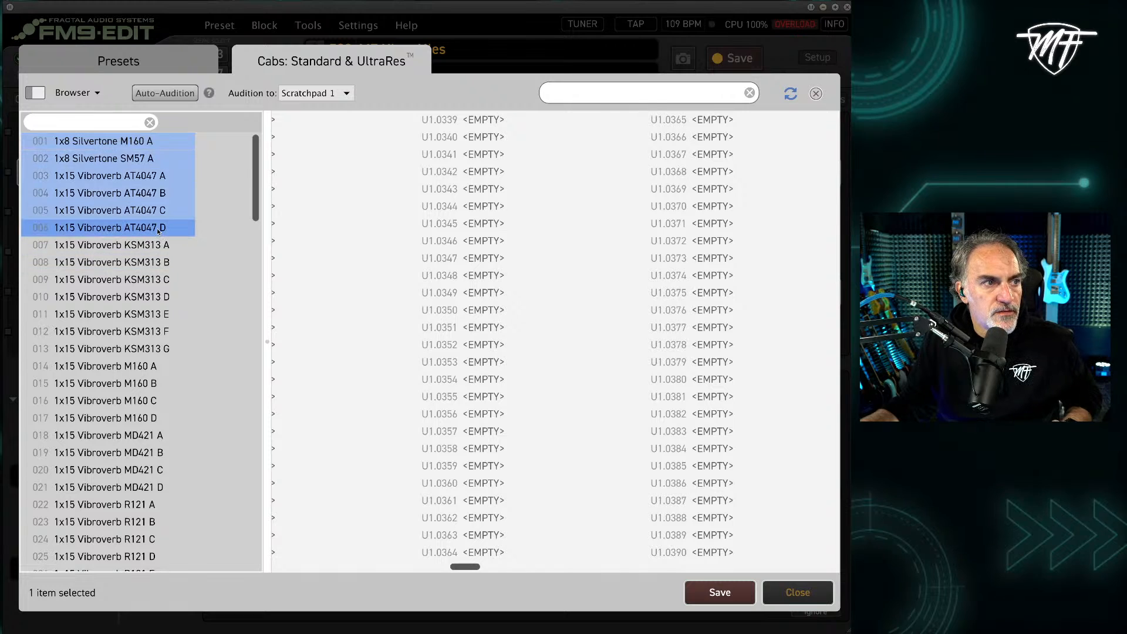
- Reselect cab IRs 001 to 006 in the browser and place them in empty user slots U1.0339 to U1.0344
left_click(135, 279)
left_click(130, 144)
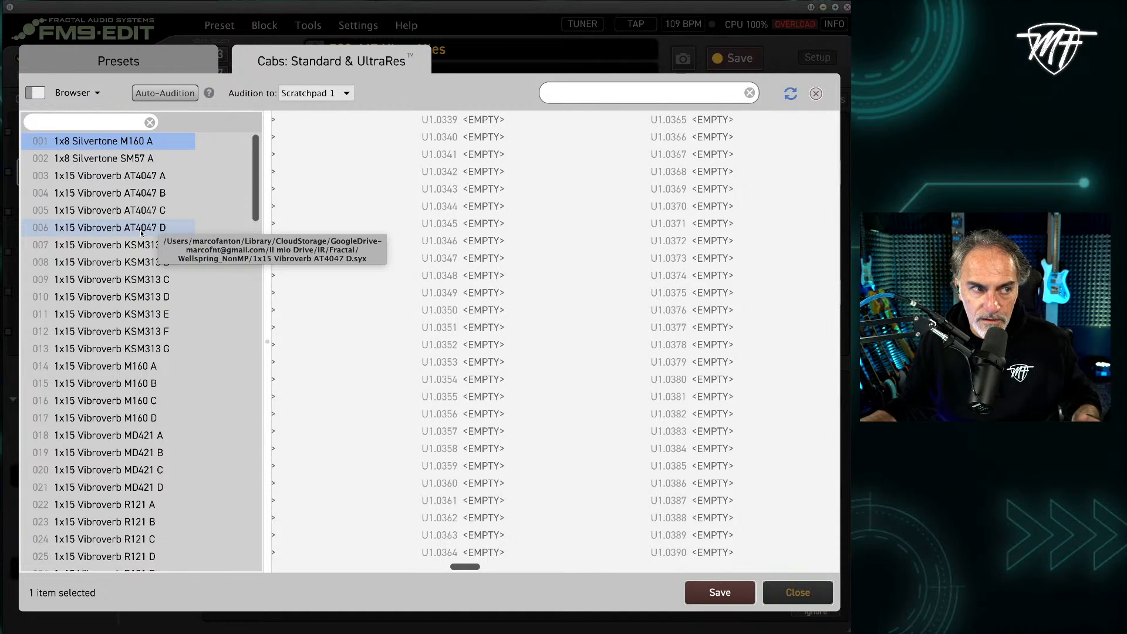
scroll(140, 231, "down", 1)
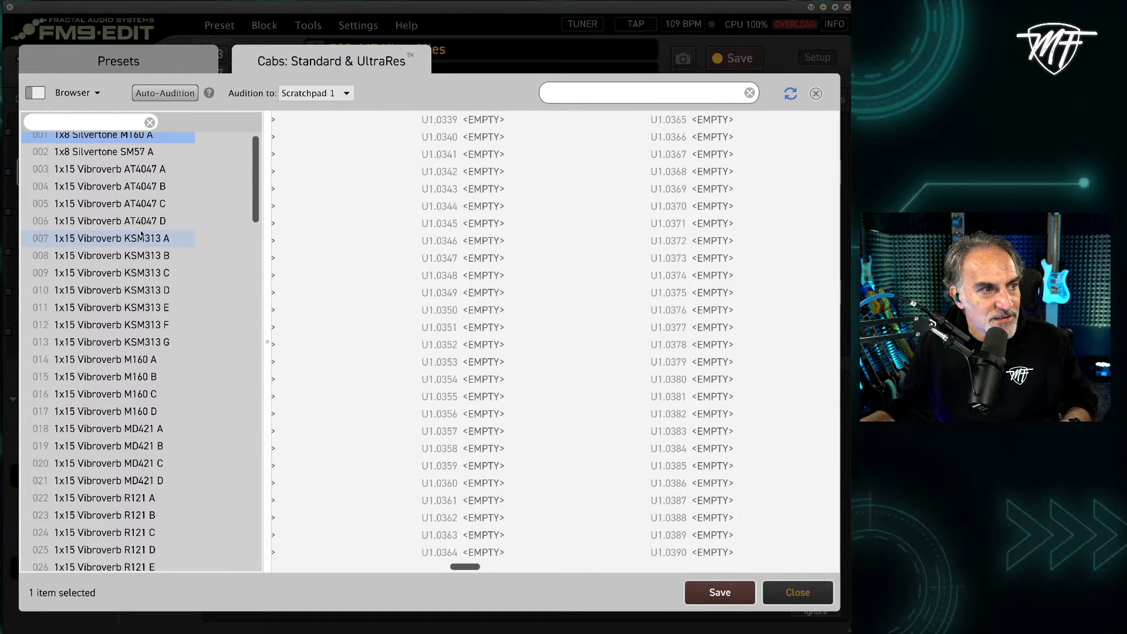
scroll(141, 234, "up", 1)
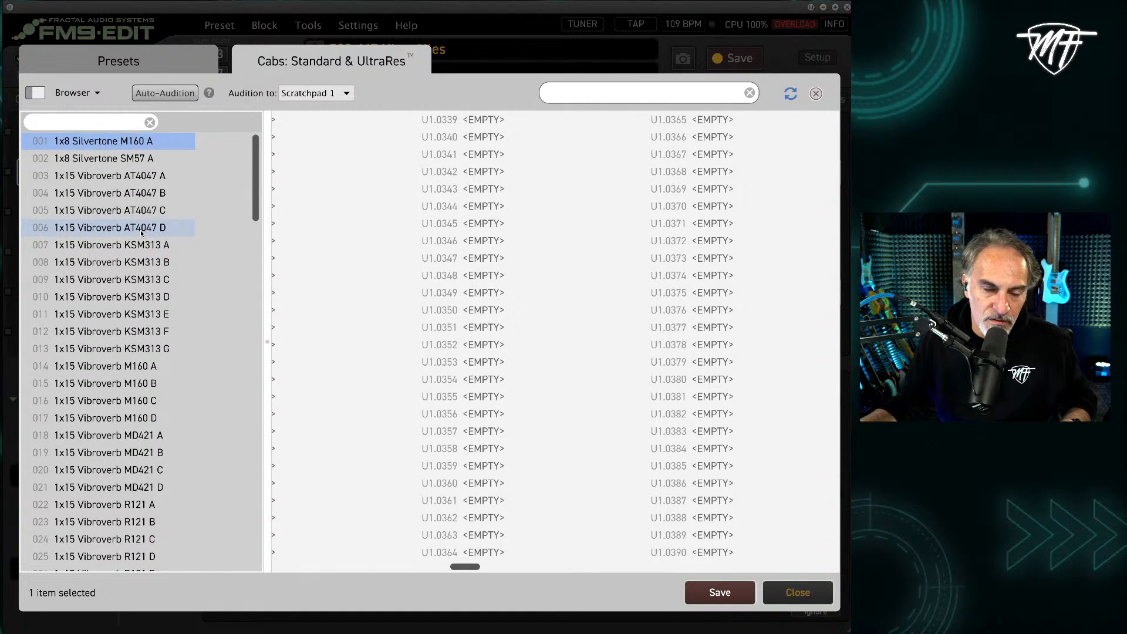
left_click(141, 233, "shift")
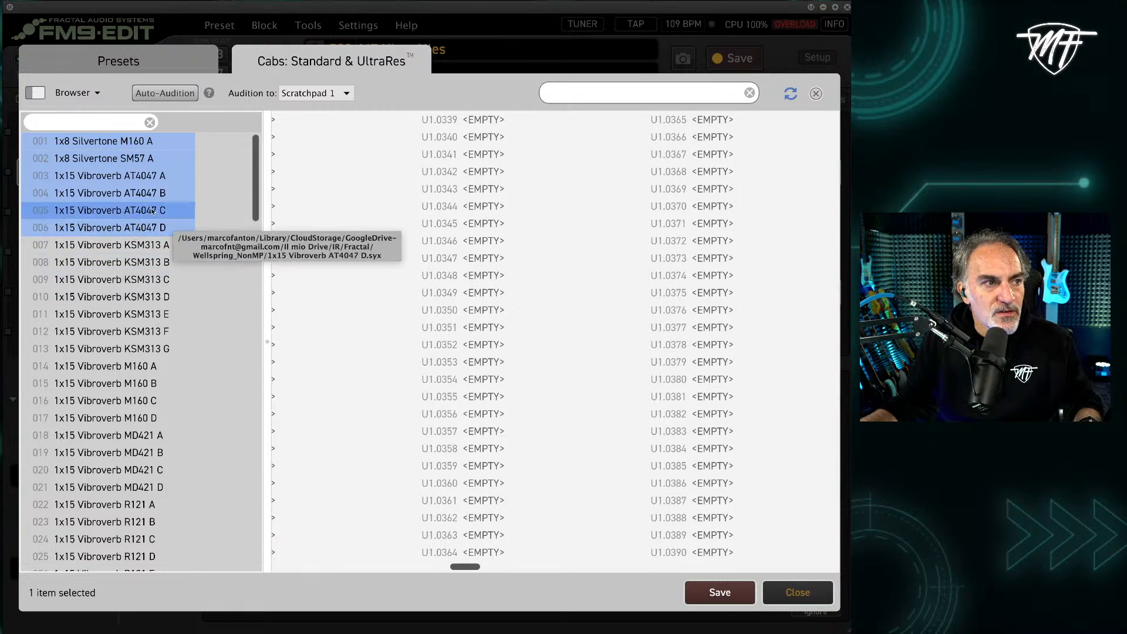
left_click_drag(82, 144, 500, 124)
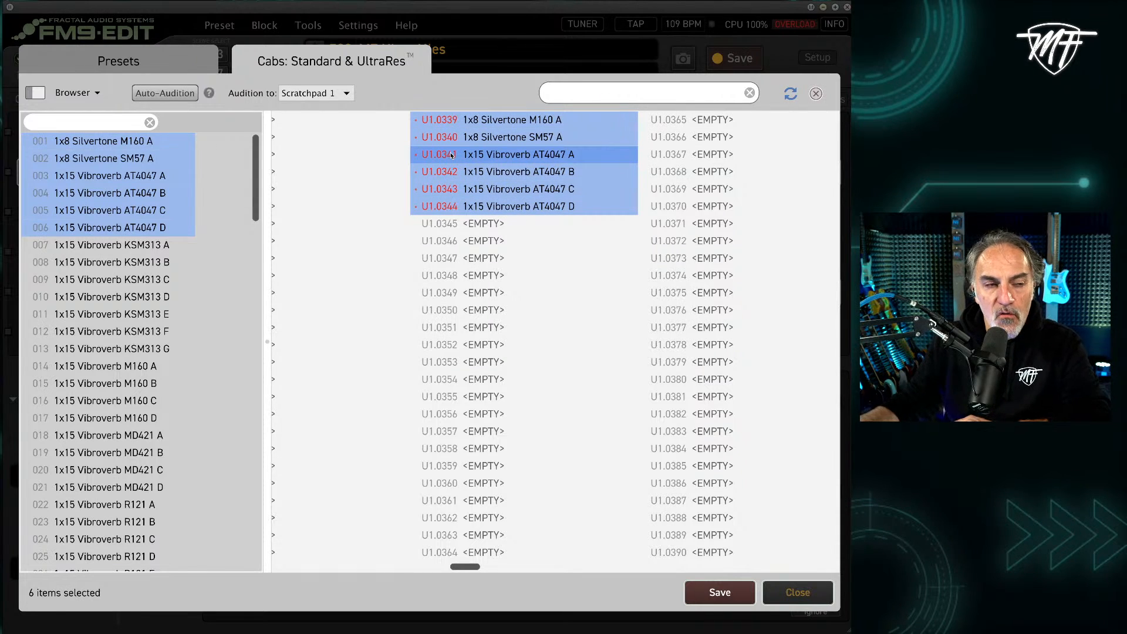
scroll(519, 226, "right", 1)
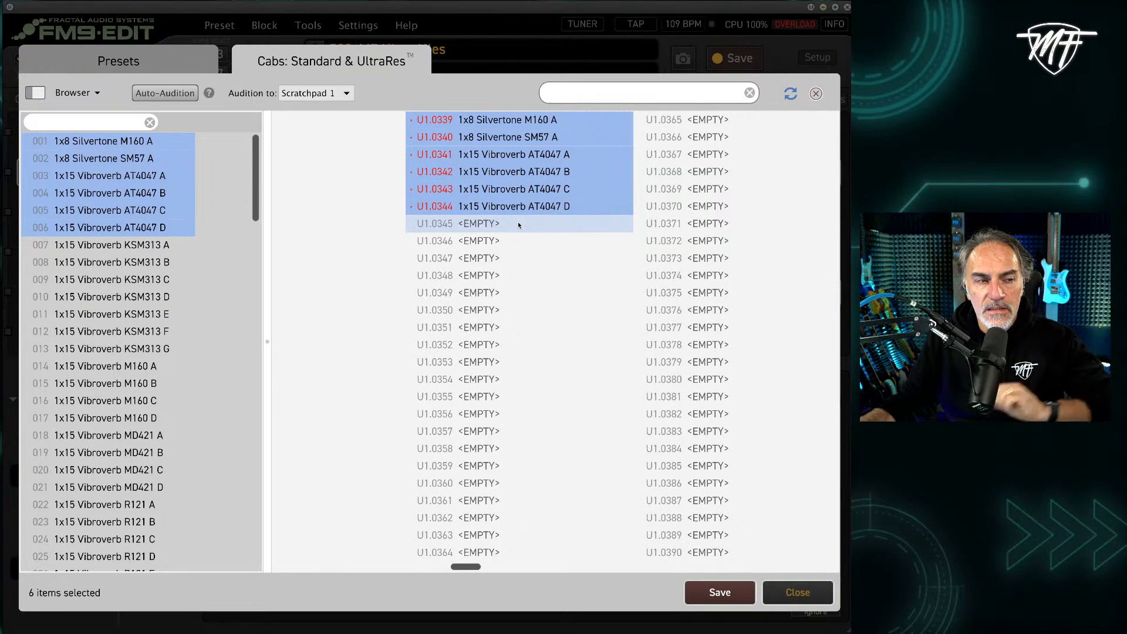
- Save the six new cabs in user slots U1.0339 to U1.0344 to the FM9 and clear their selection
left_click(728, 595)
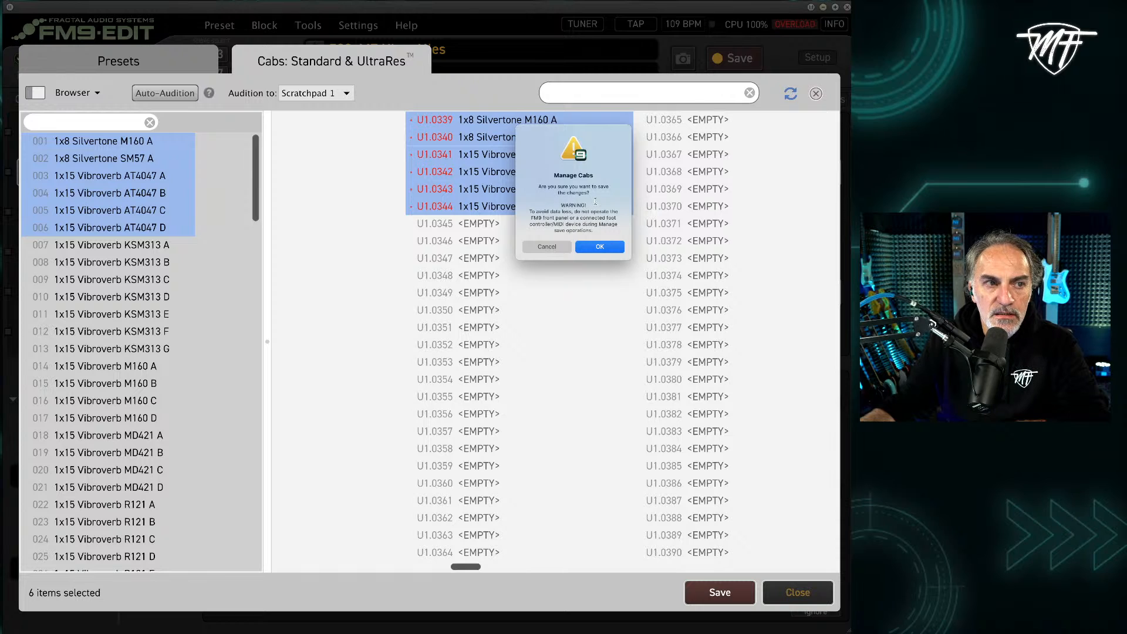
left_click(594, 248)
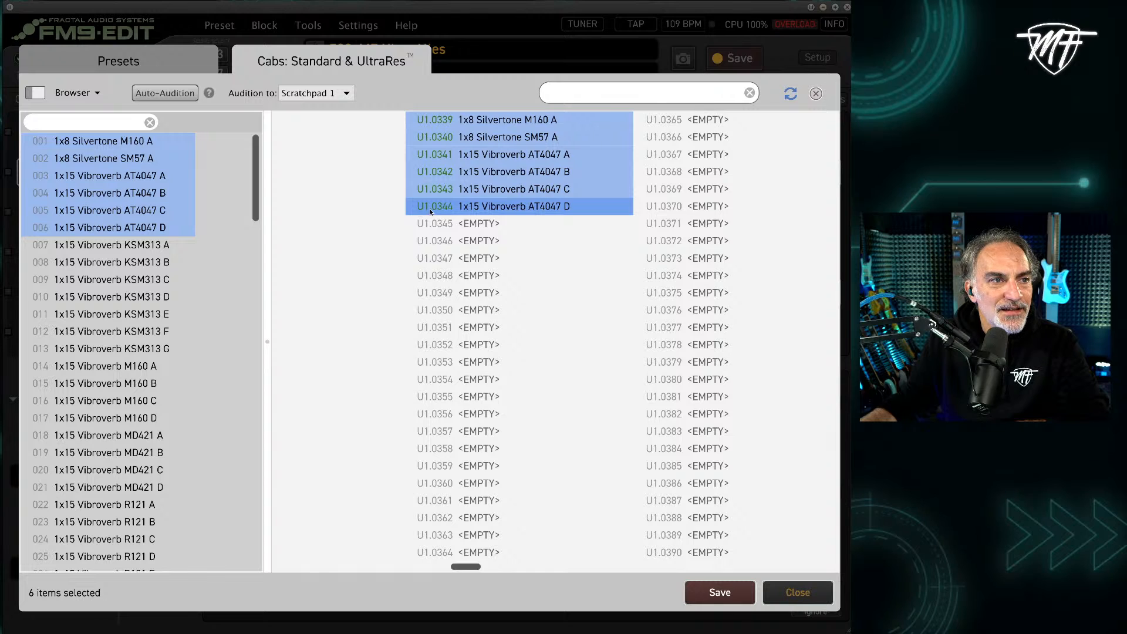
scroll(430, 213, "right", 1)
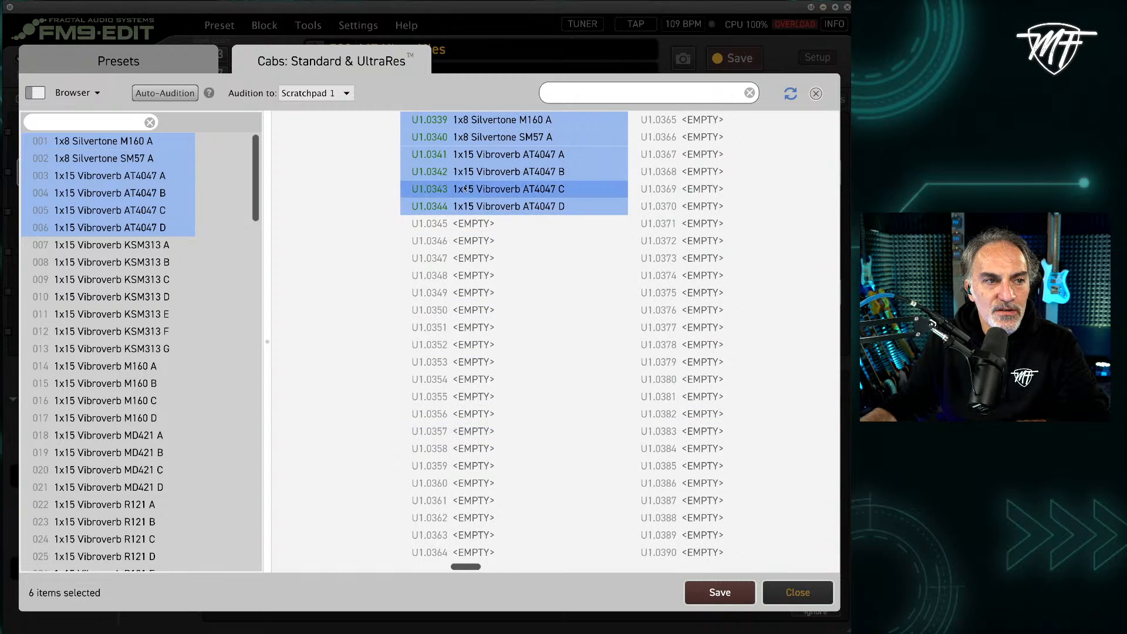
left_click(550, 259)
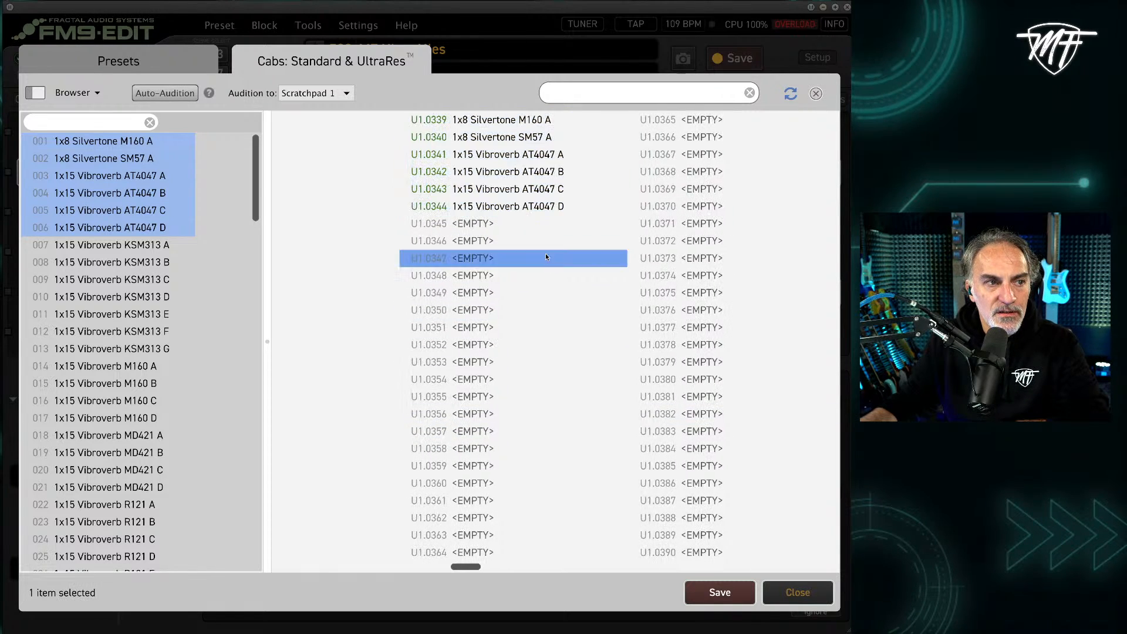
right_click(499, 195)
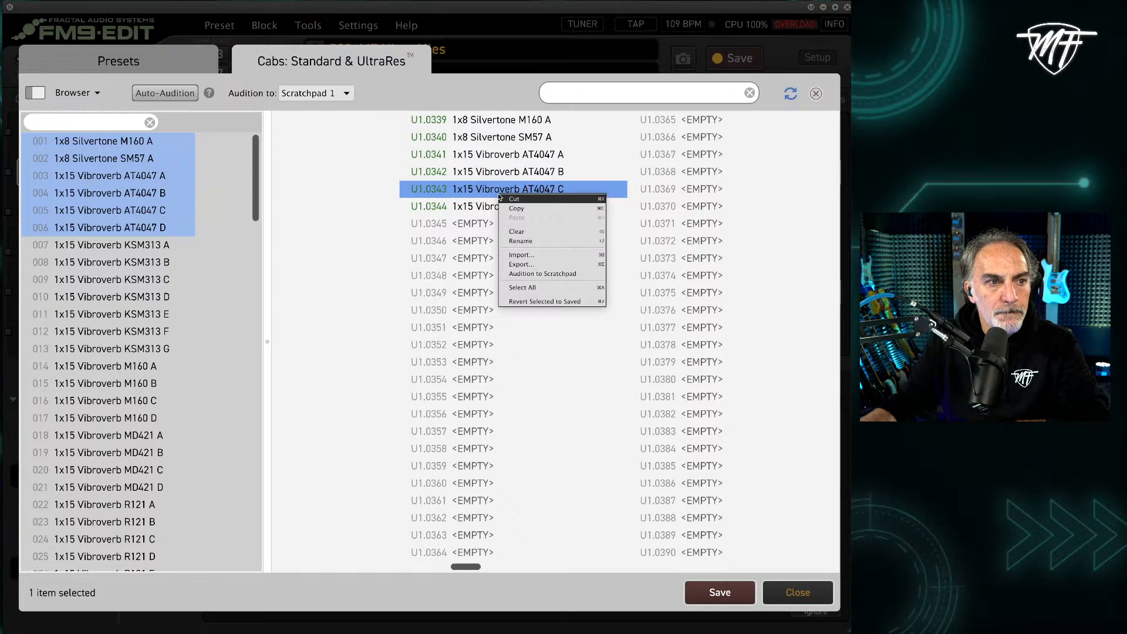
left_click(516, 265)
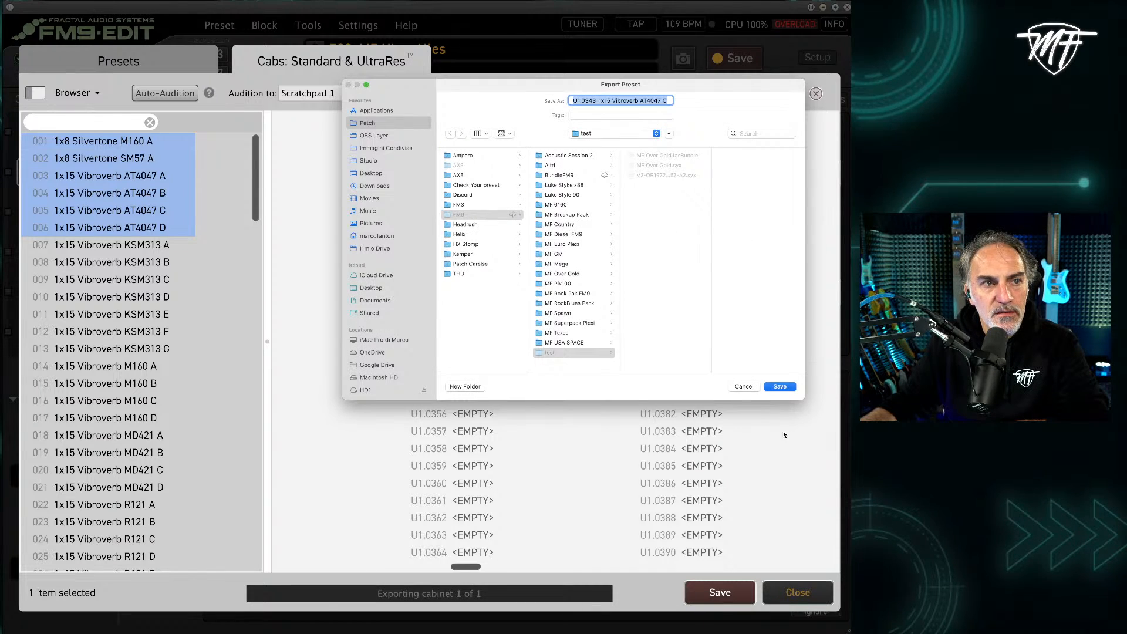
left_click(745, 387)
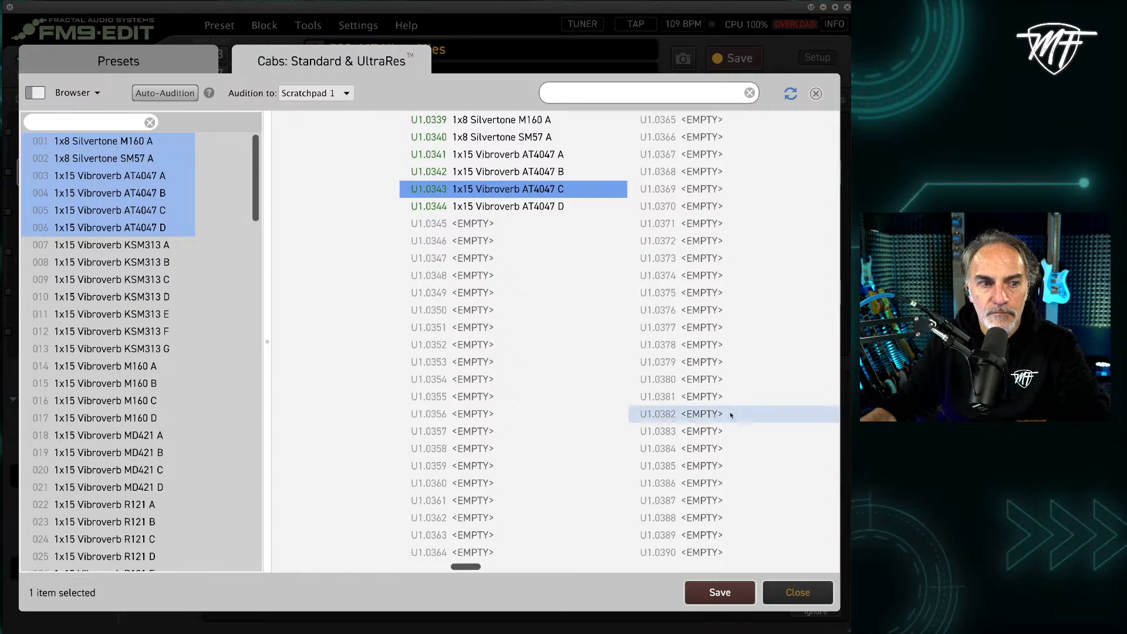
- Leave Manage Cabs and examine Fractal-Bot's Receive Mode backup choices, trying a backup without Preset Banks A, B and C
left_click(793, 597)
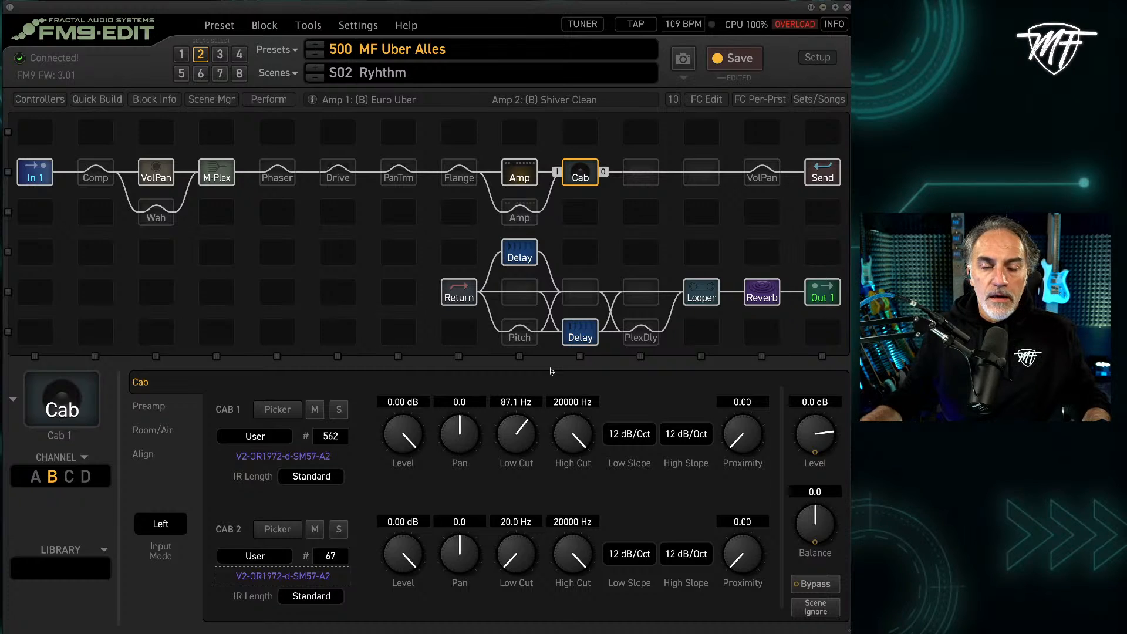
left_click(309, 25)
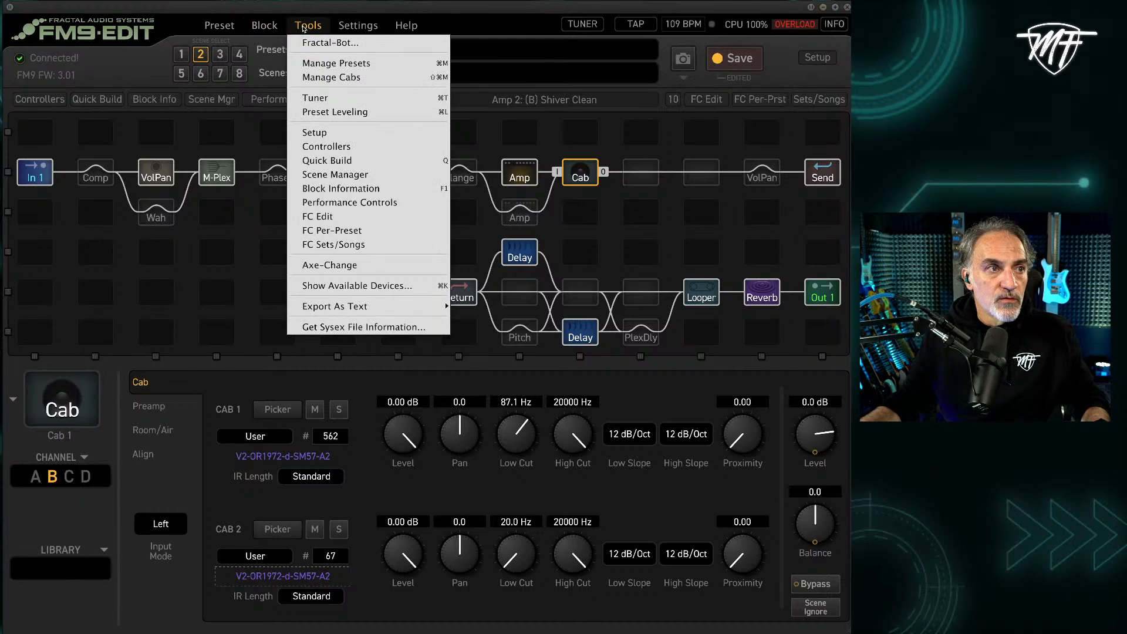
left_click(317, 45)
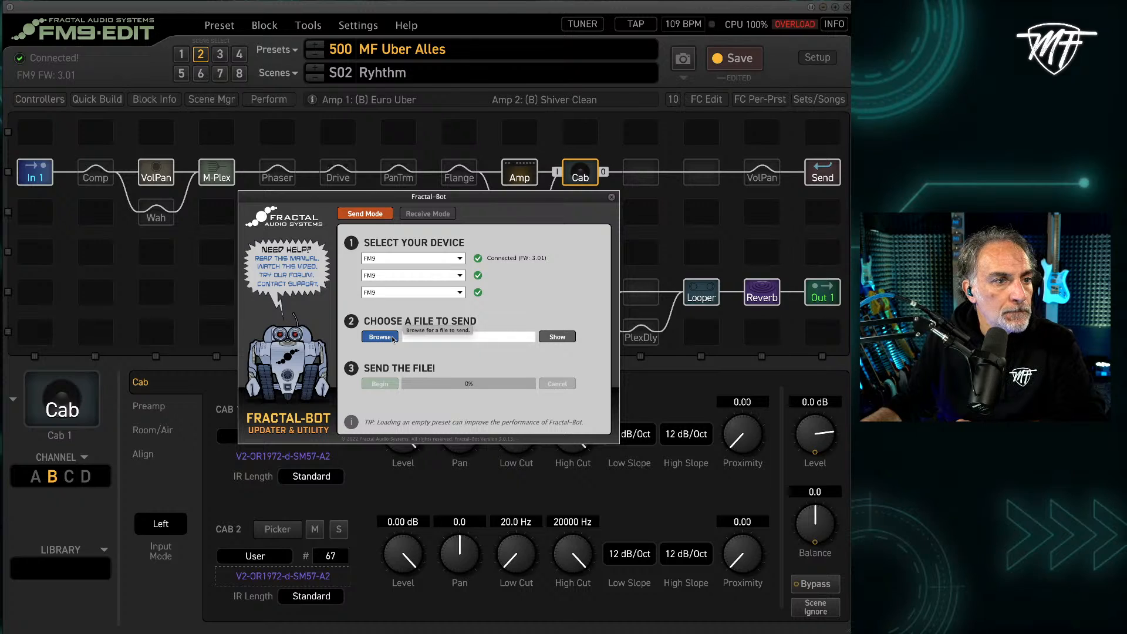
left_click(428, 215)
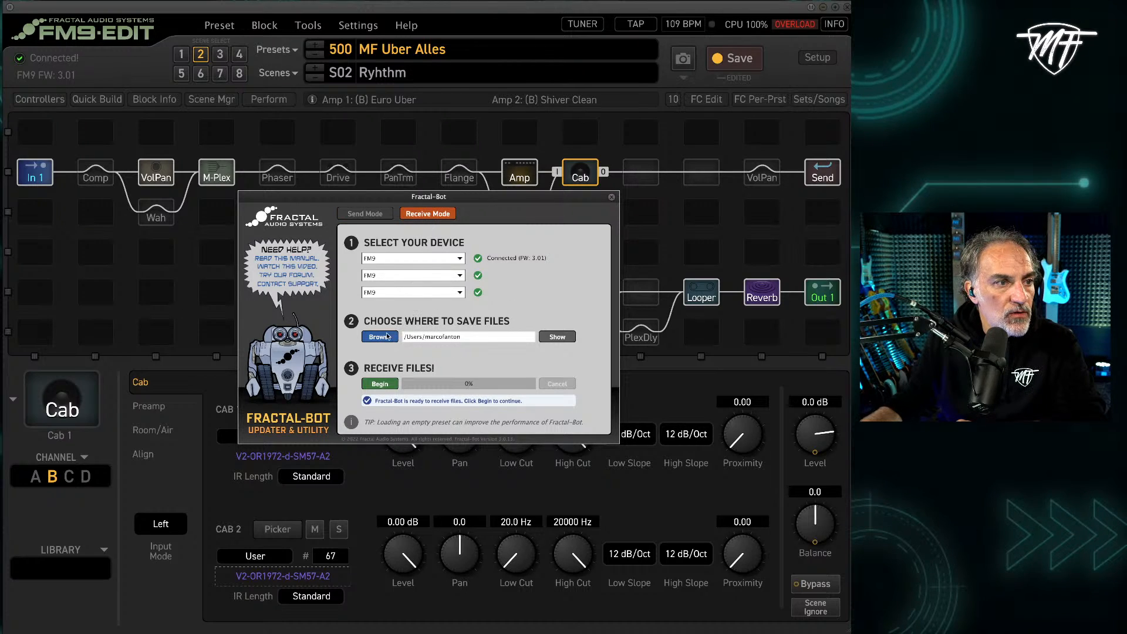
left_click(385, 385)
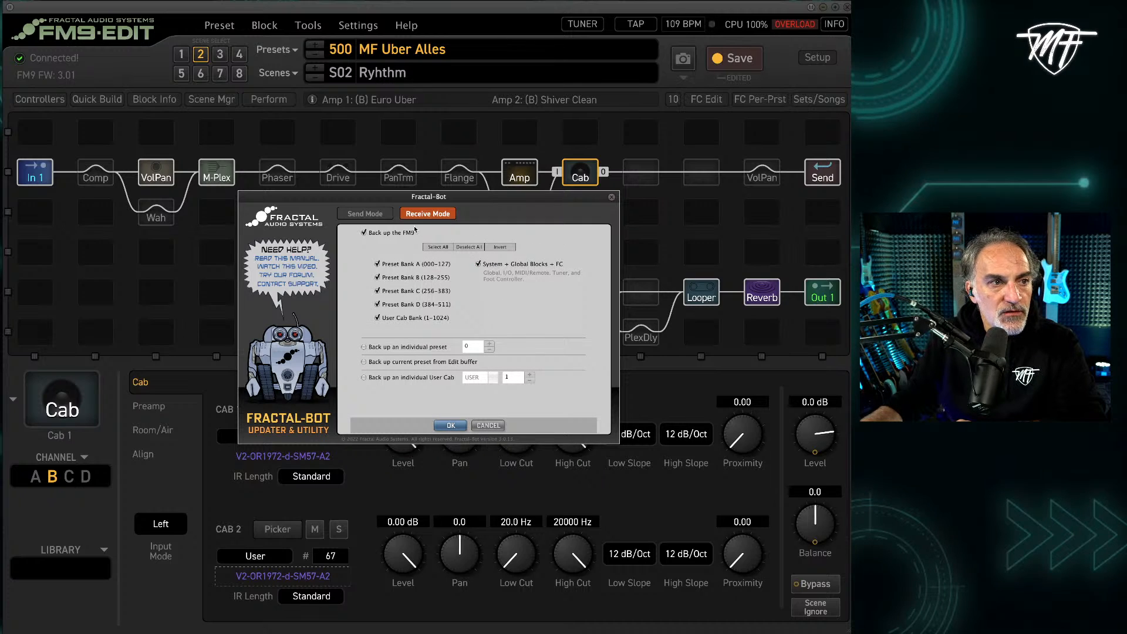
left_click(398, 278)
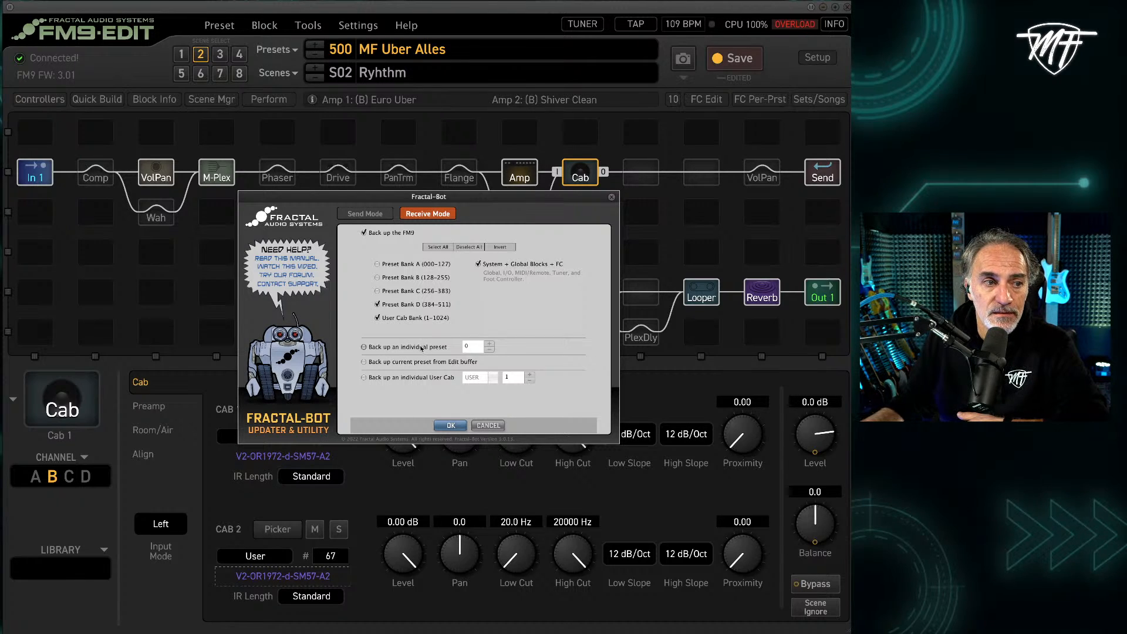
left_click(497, 427)
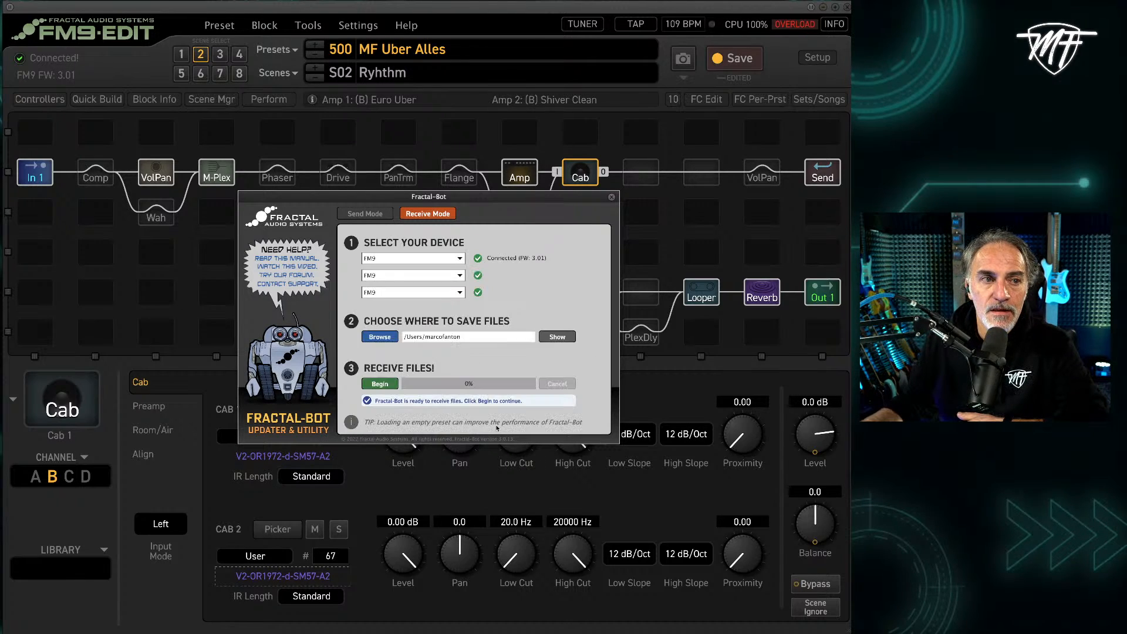
left_click(612, 198)
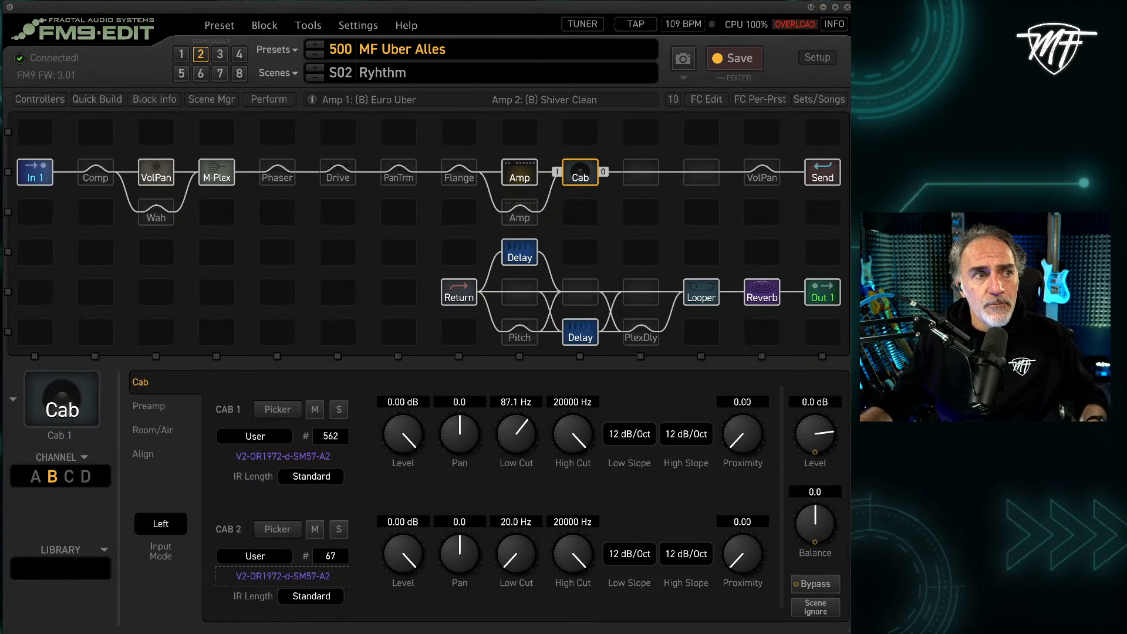
- Look through the preset commands for saving, importing and exporting
left_click(214, 24)
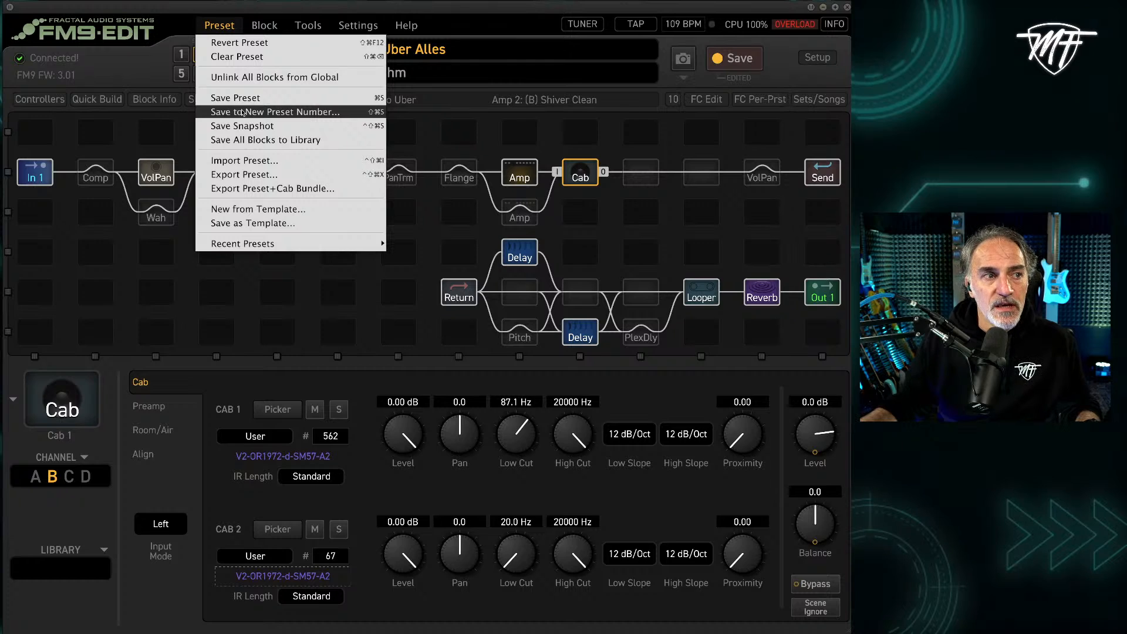